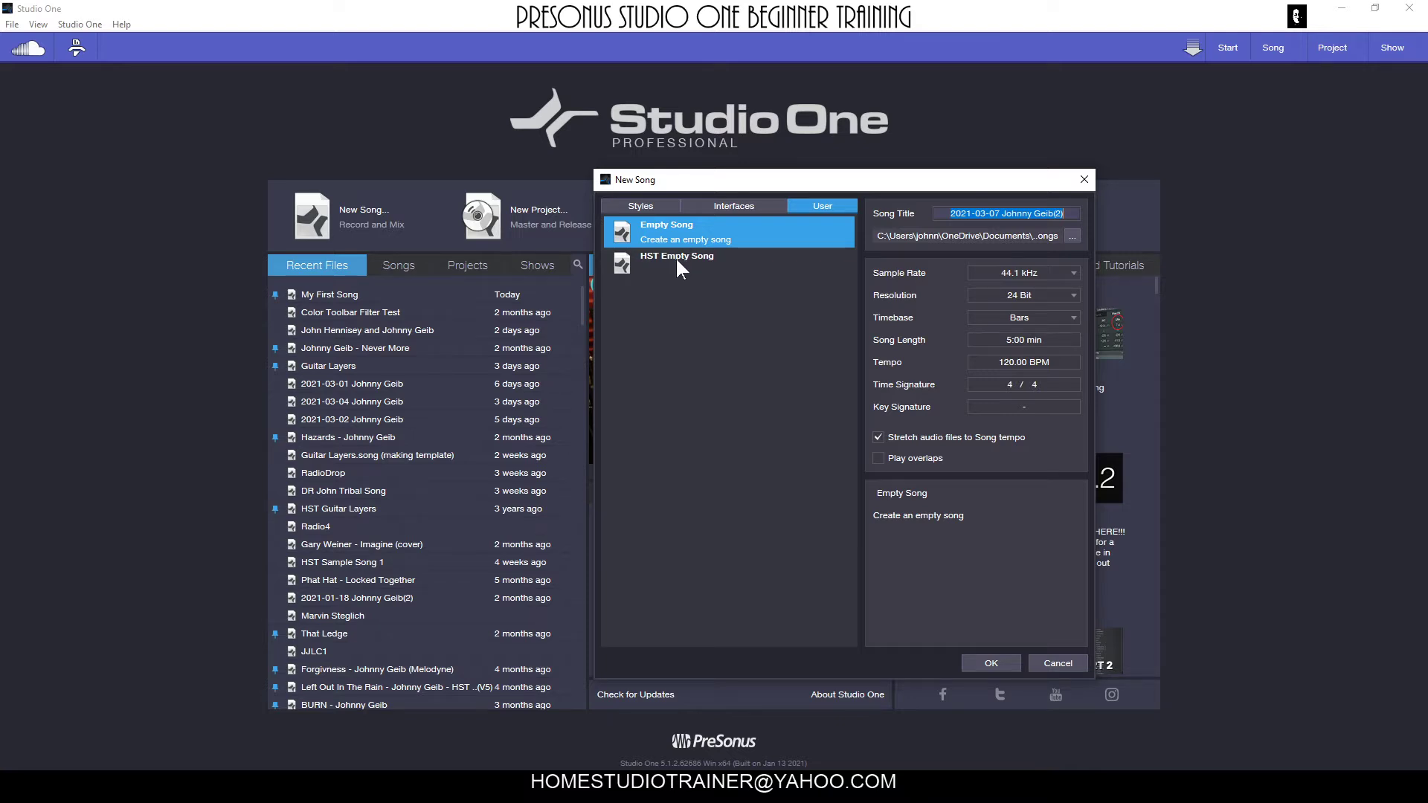
Create a new song from the HST Empty Song user template.
left_click(678, 266)
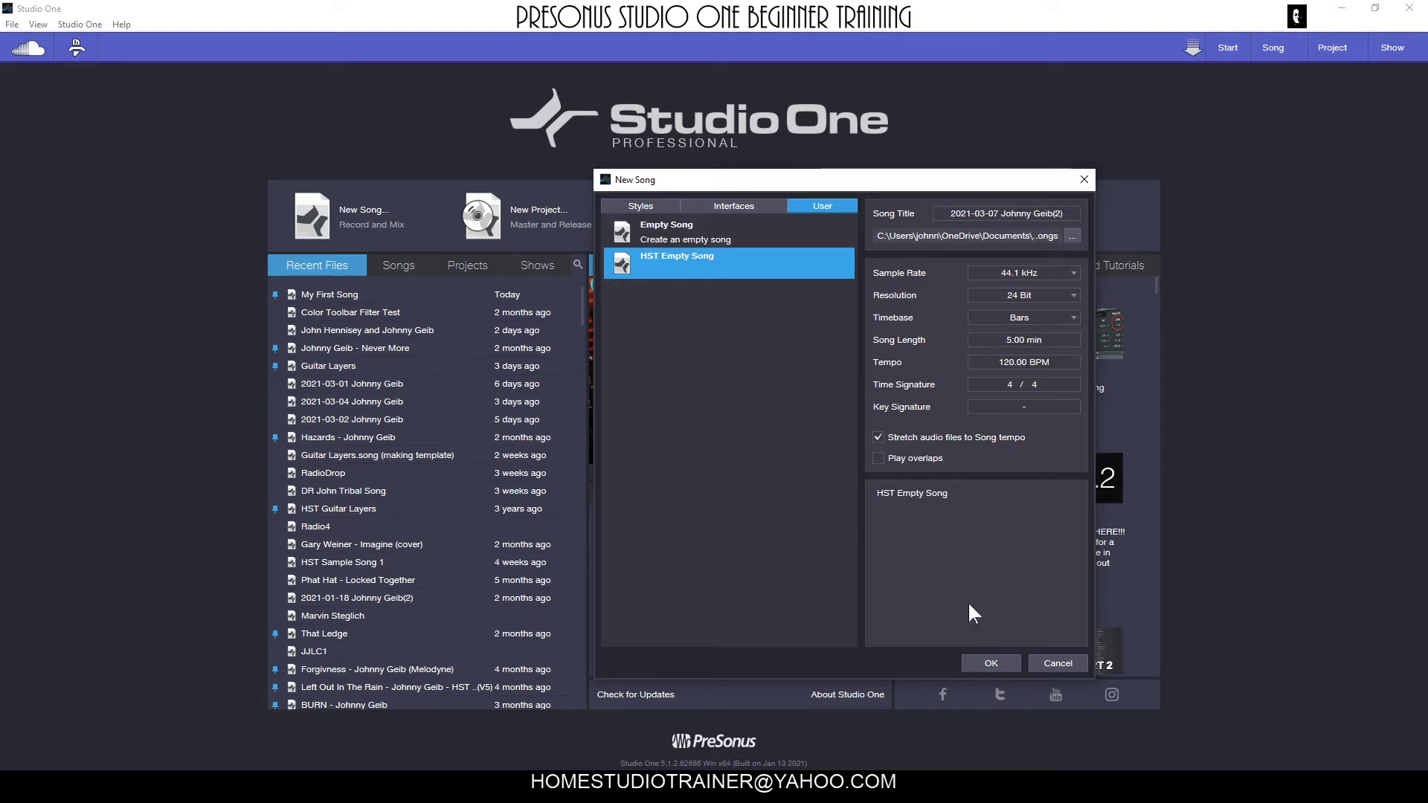
left_click(986, 663)
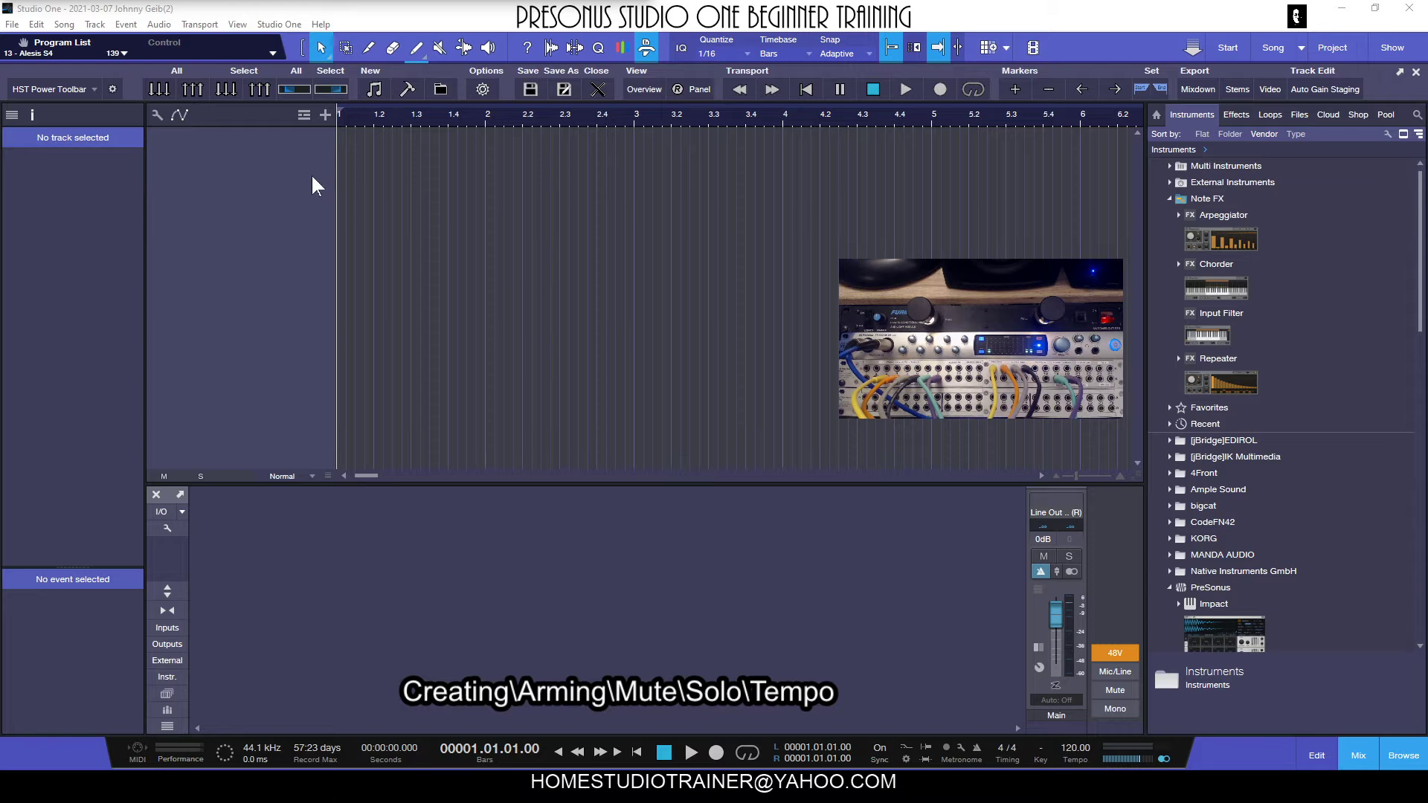
Add one mono audio track named Guitar, coloured red and fed from Input 2.
left_click(324, 111)
left_click_drag(725, 296, 674, 236)
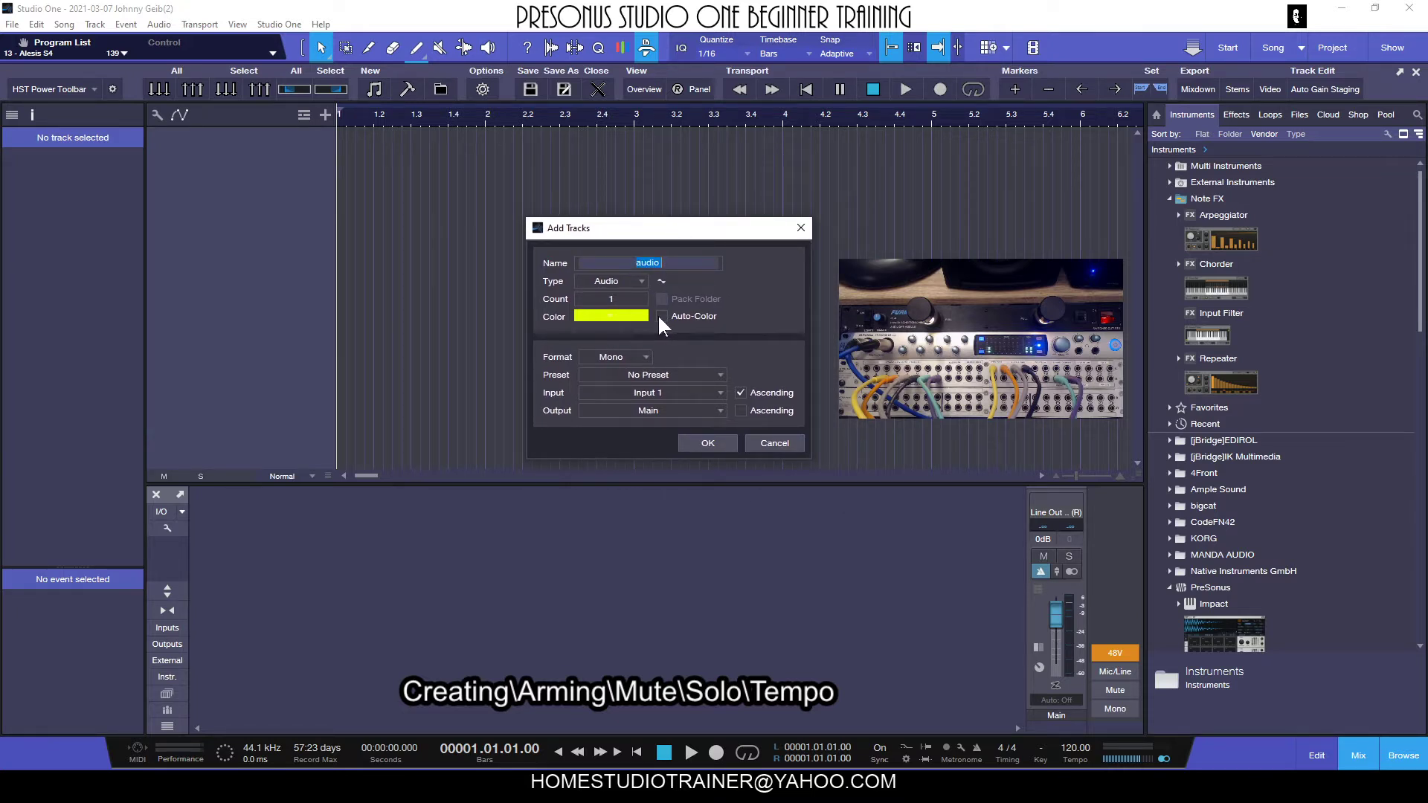
left_click(627, 316)
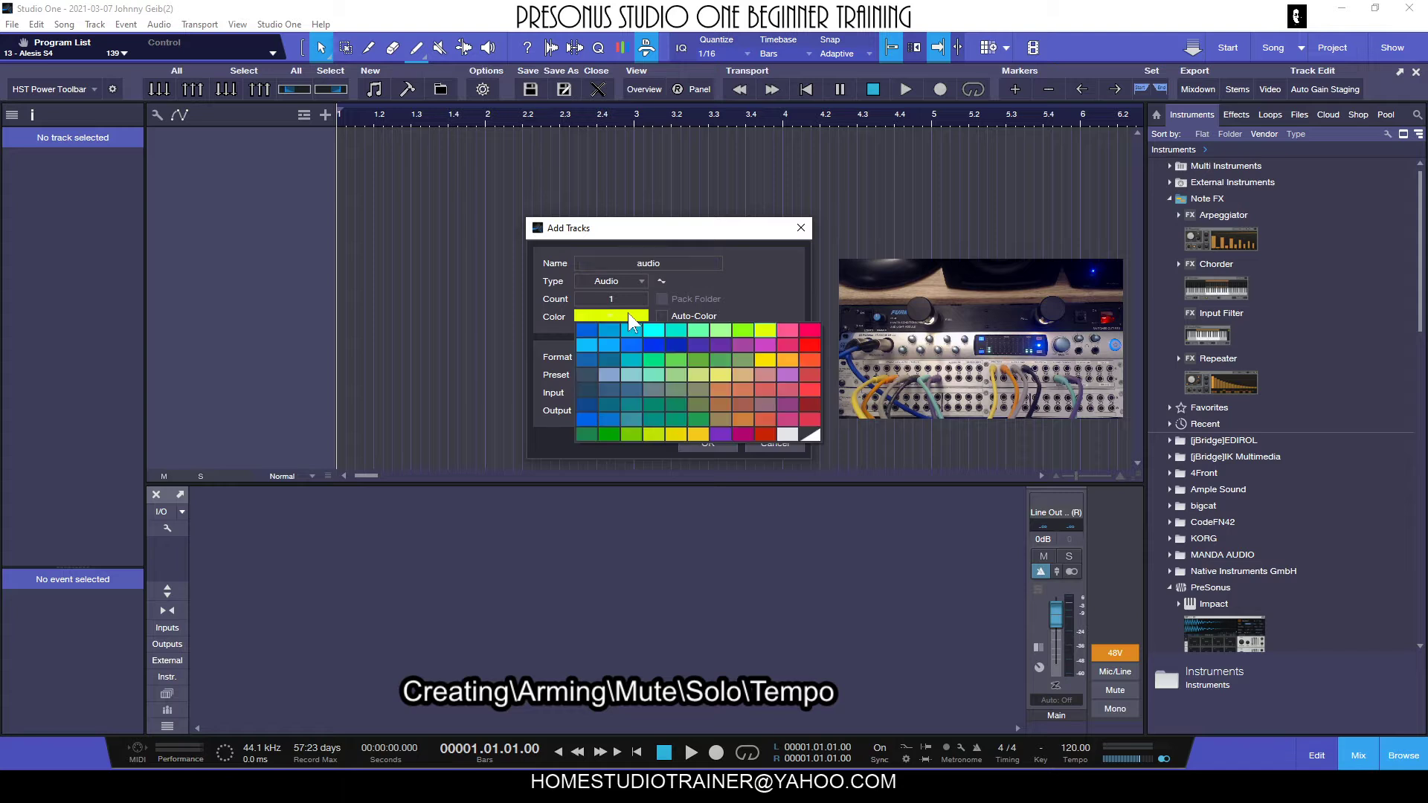
left_click(807, 348)
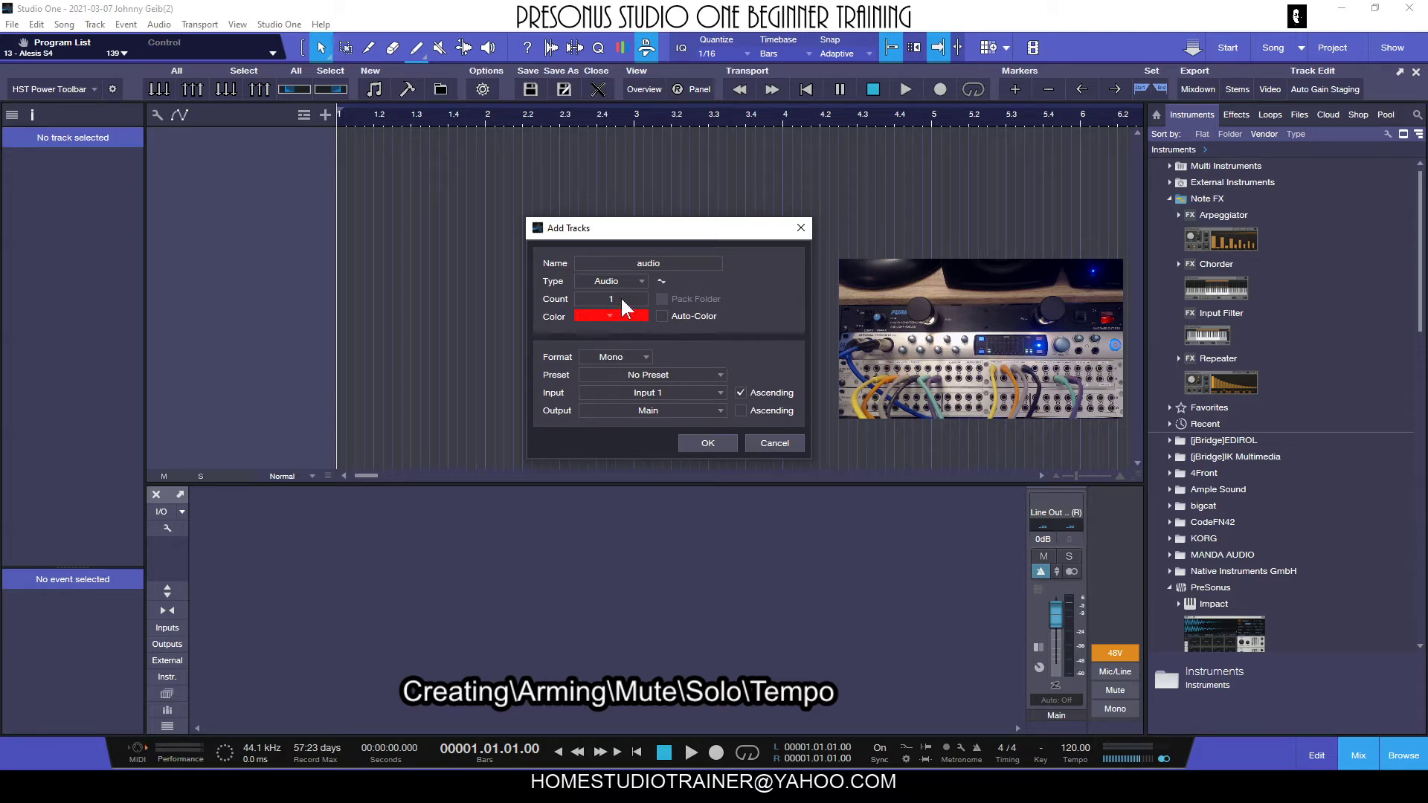
left_click(673, 264)
type("Guitar")
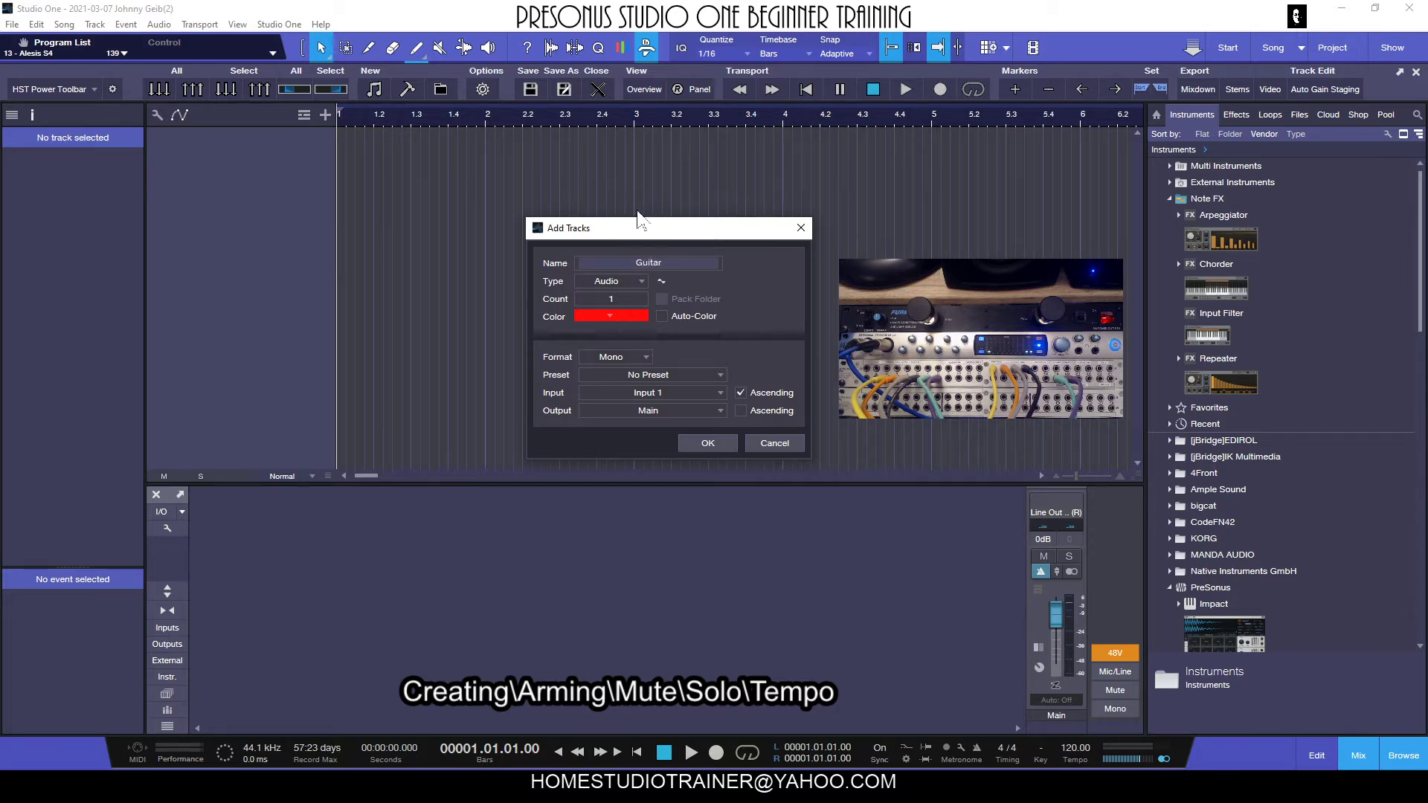
left_click(771, 297)
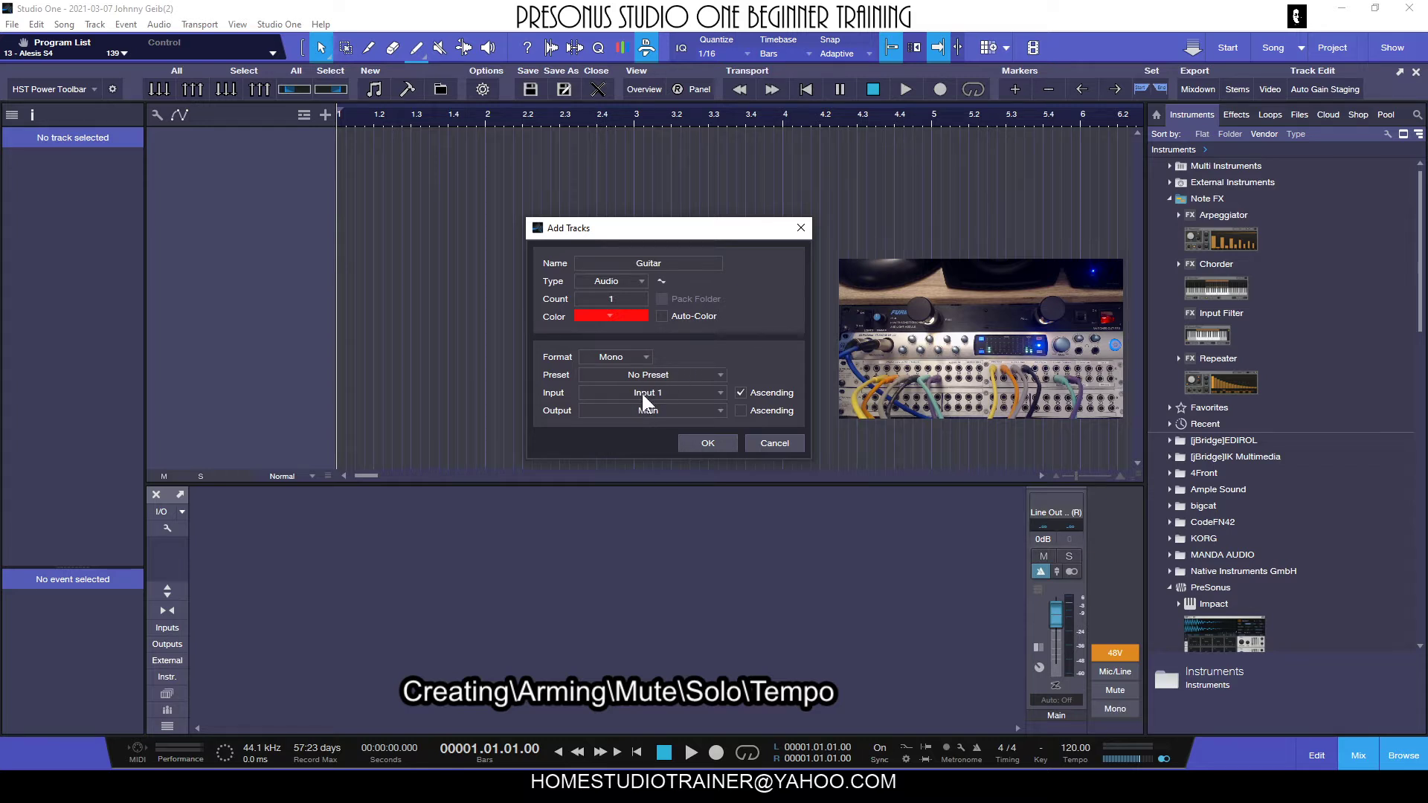
left_click(662, 392)
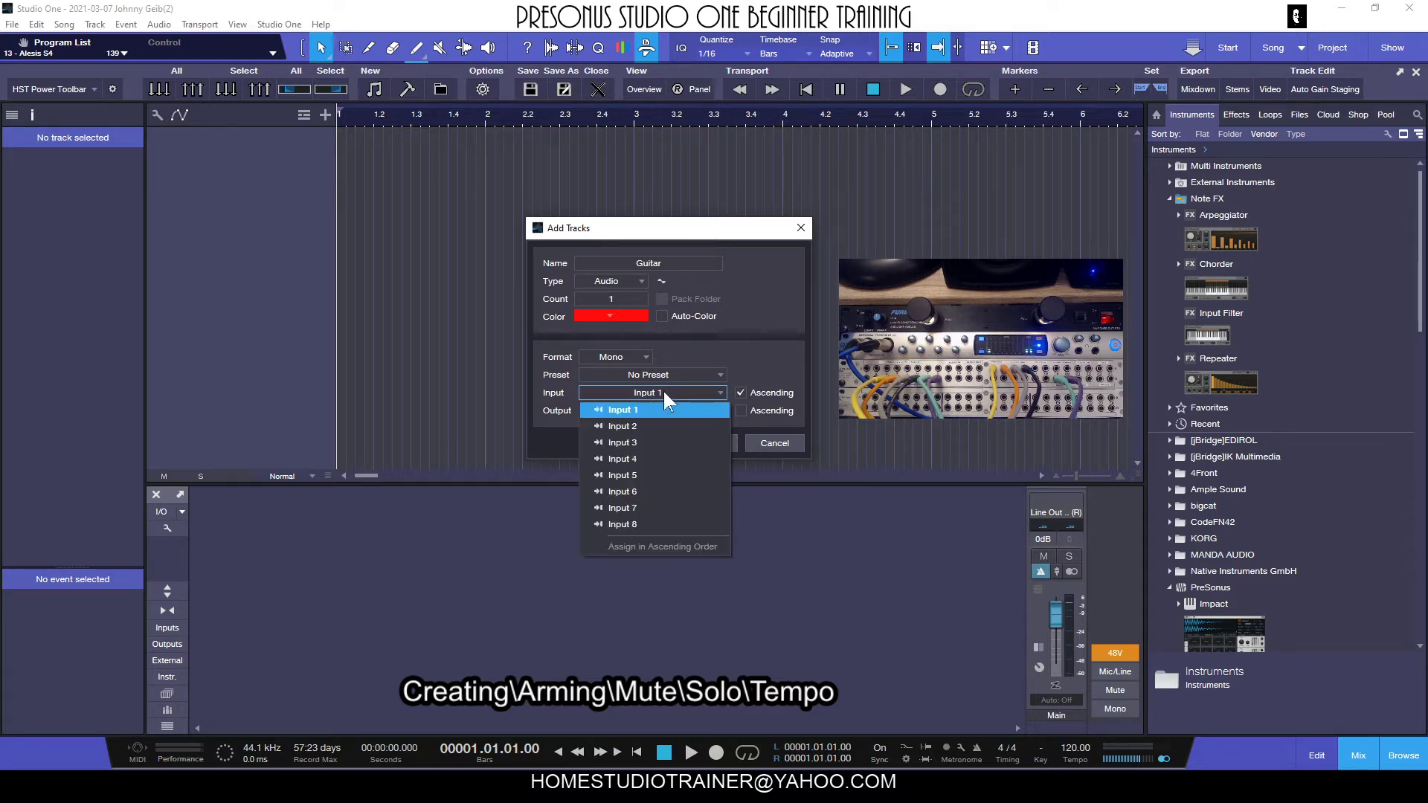
left_click(630, 425)
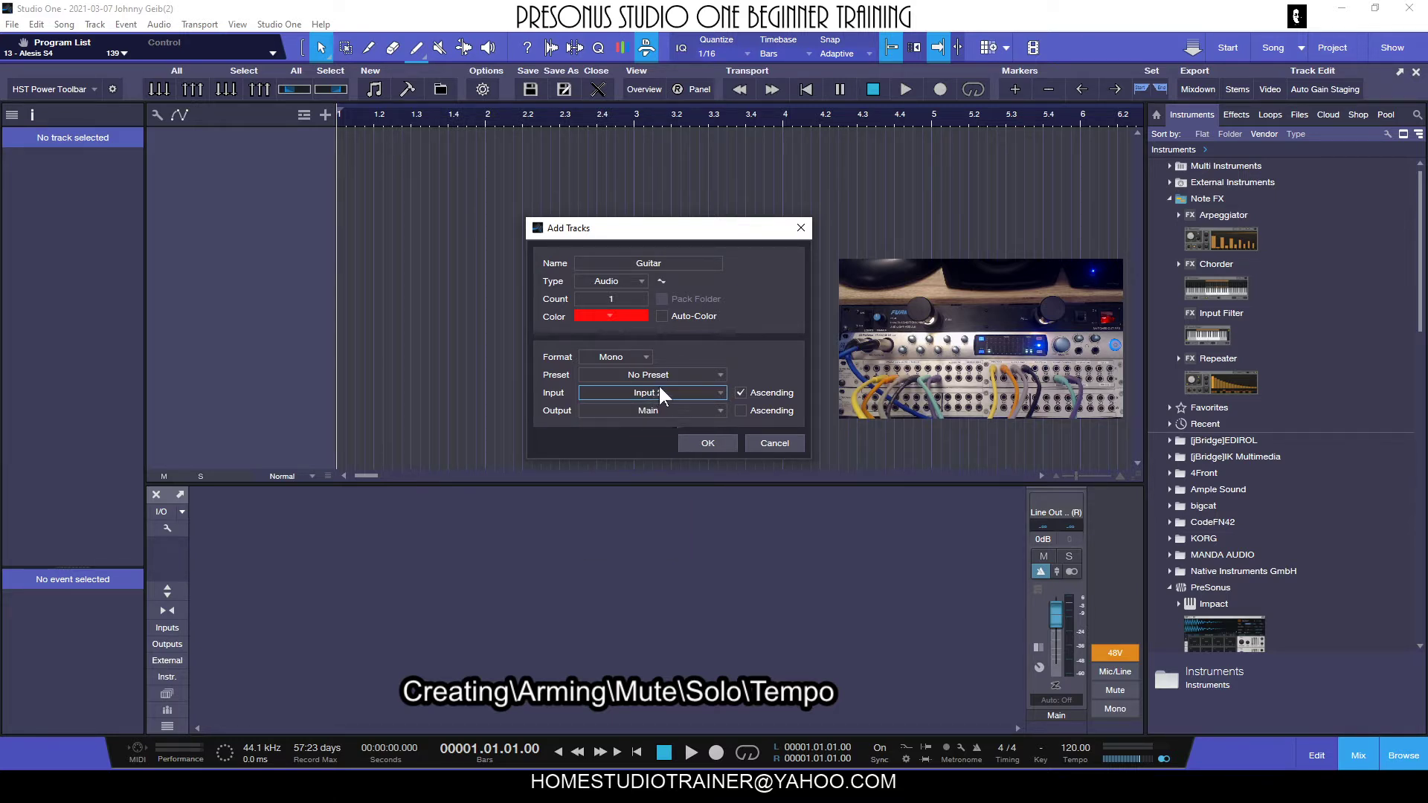
left_click(703, 441)
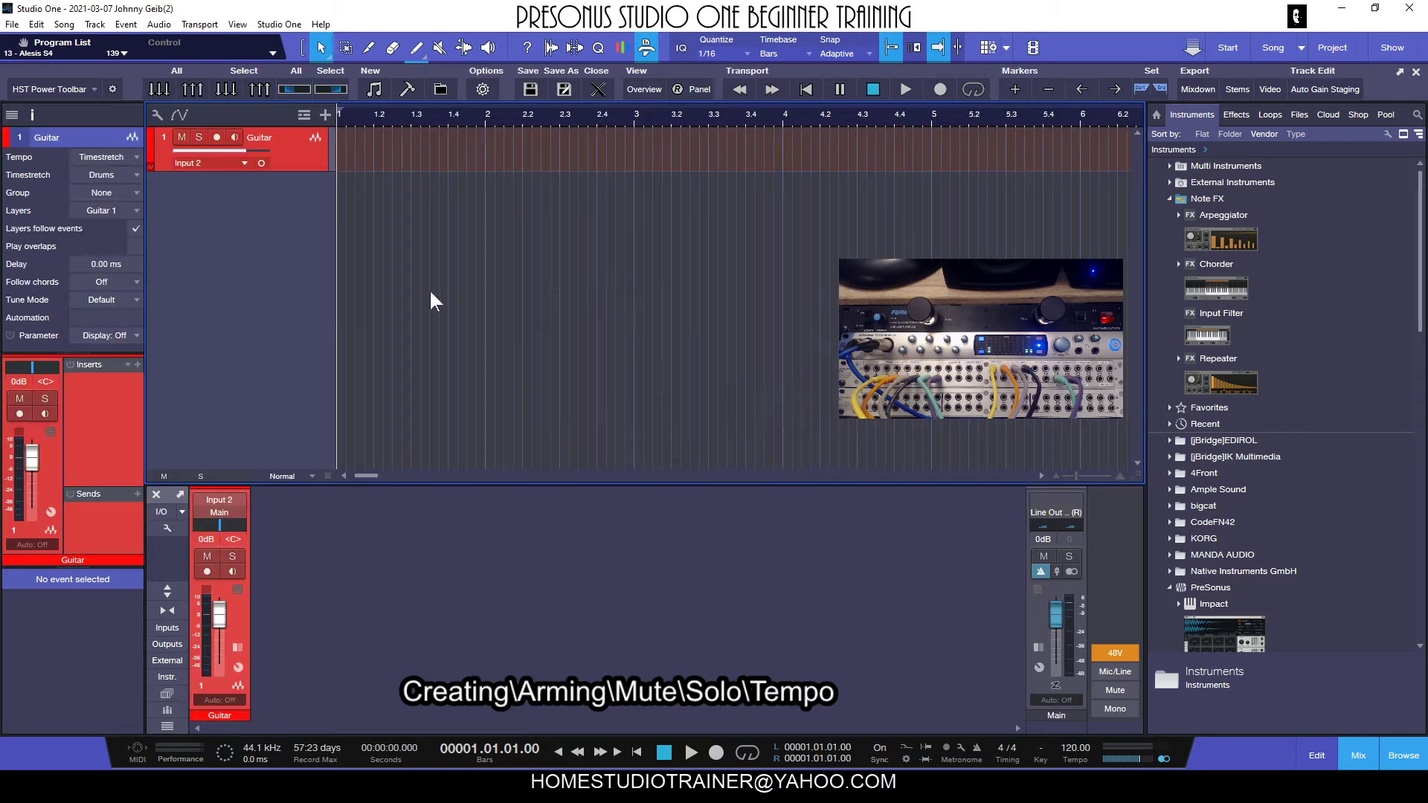
Enlarge the Guitar track's height and choose Input 2 (Mic/Inst/Line 2) as its recording source.
left_click_drag(292, 170, 289, 206)
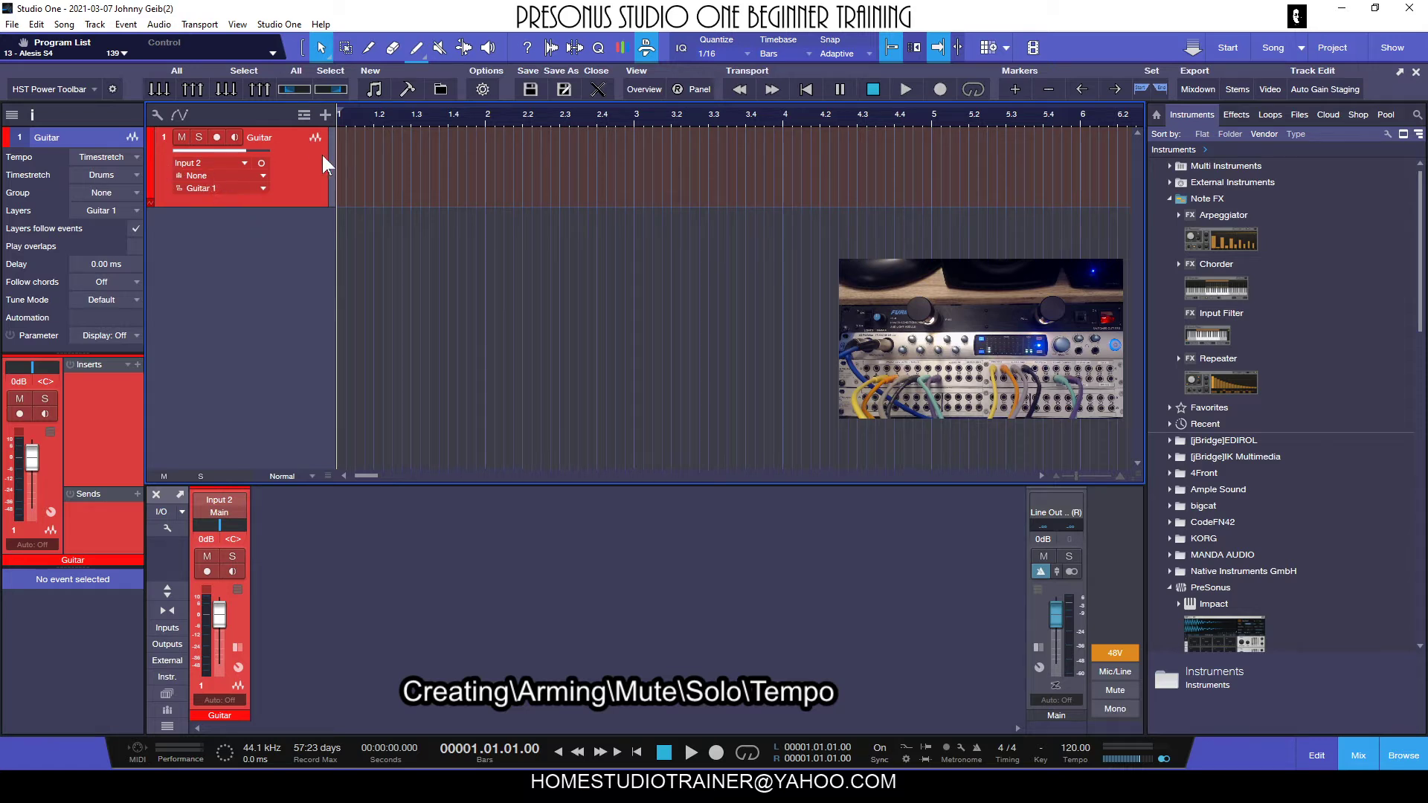
left_click(212, 163)
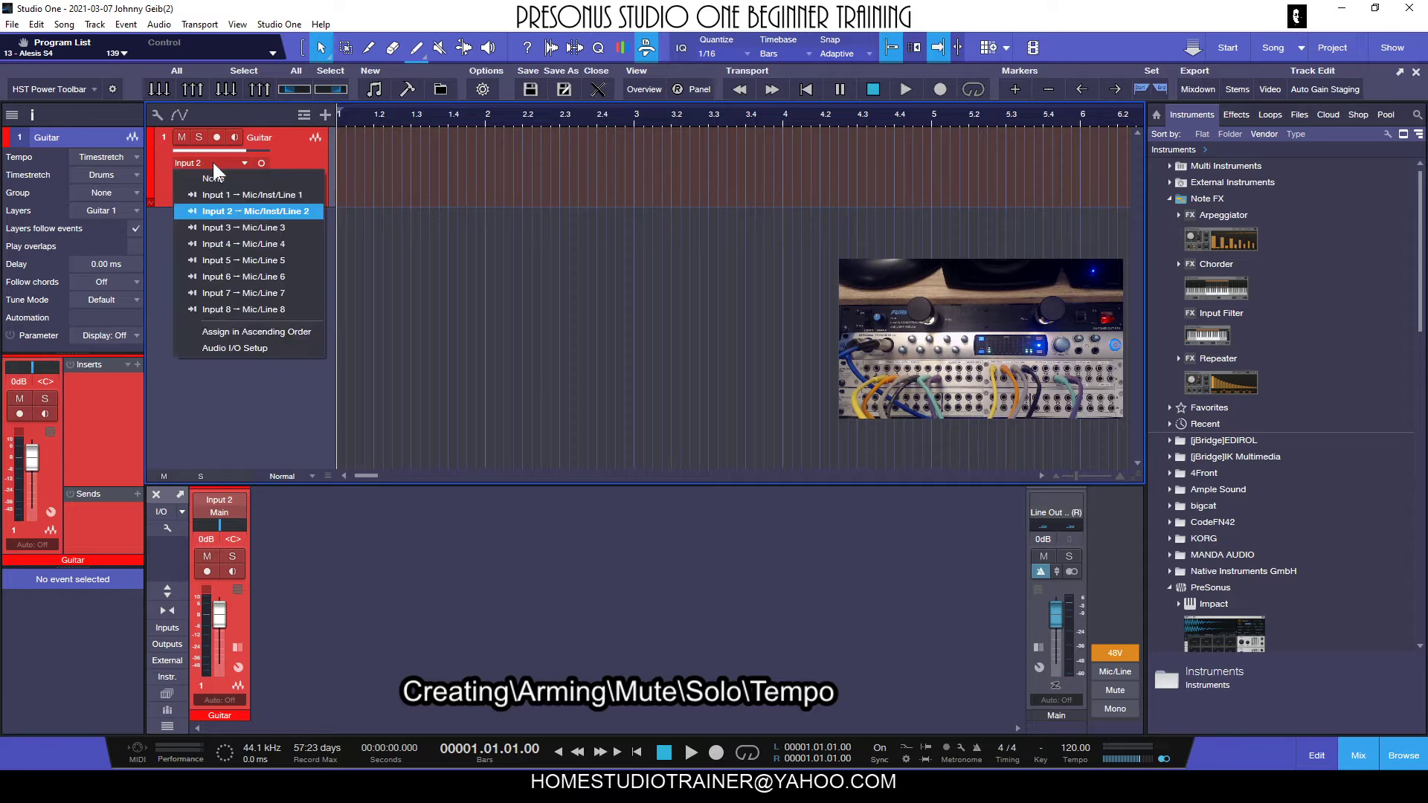
left_click(236, 211)
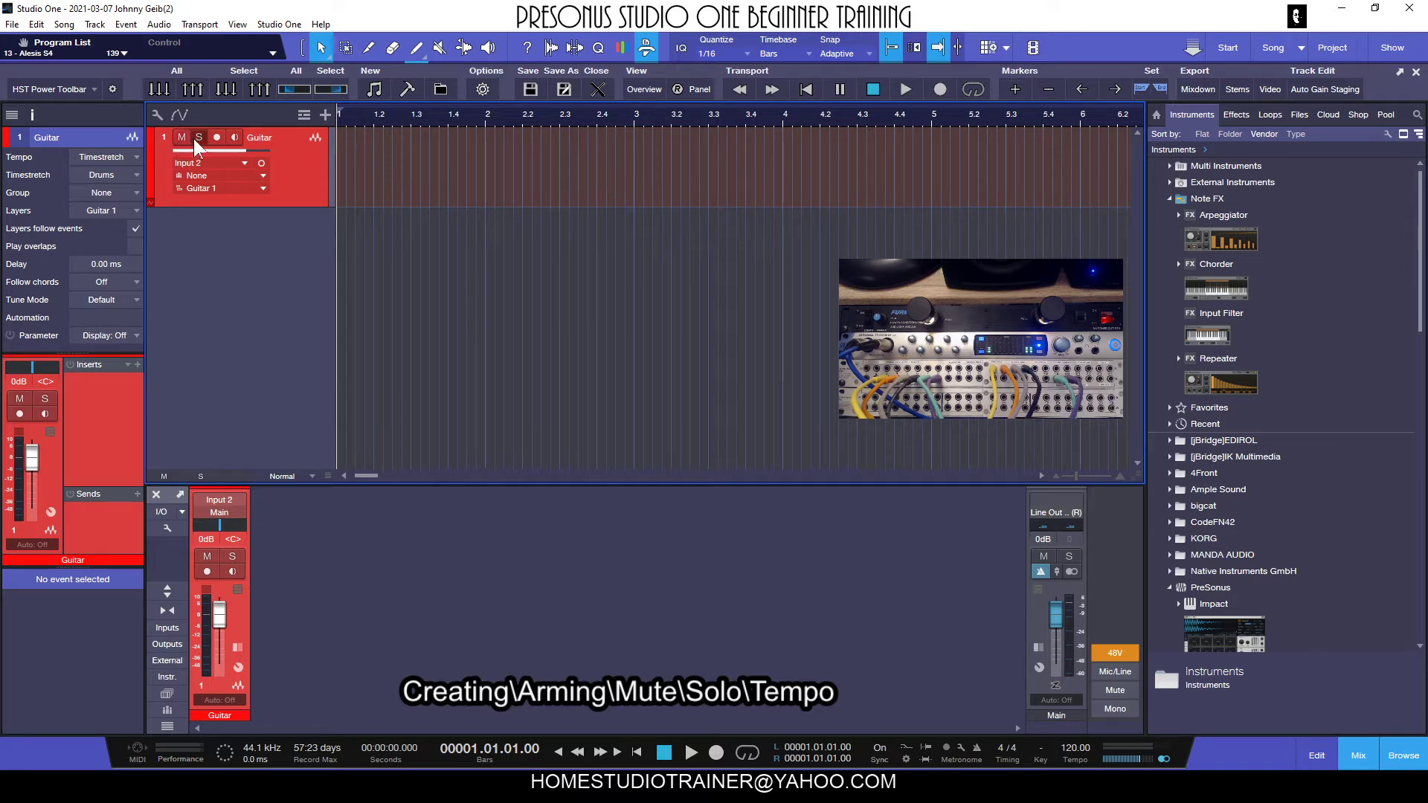
Hide the mix console and show it again.
left_click(312, 636)
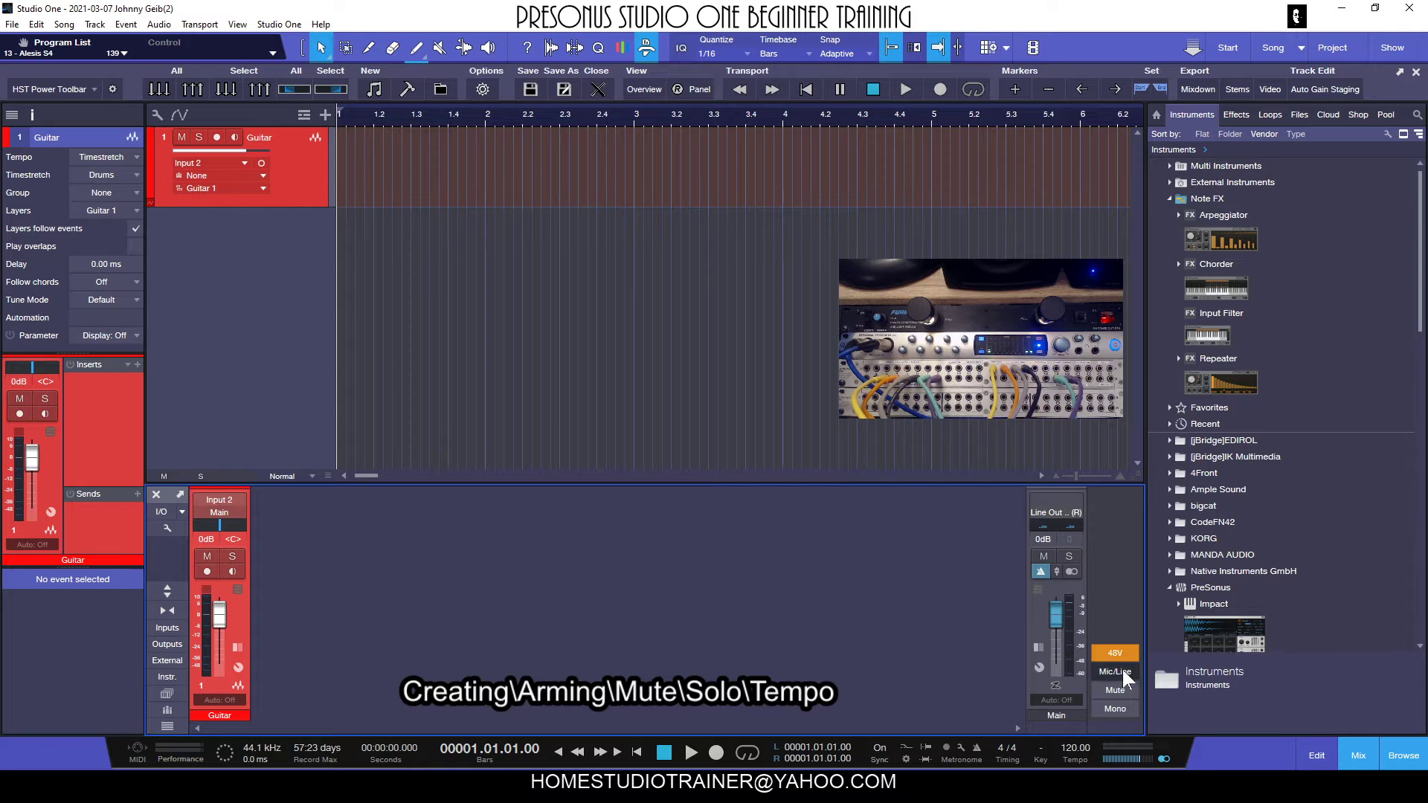
left_click(1358, 756)
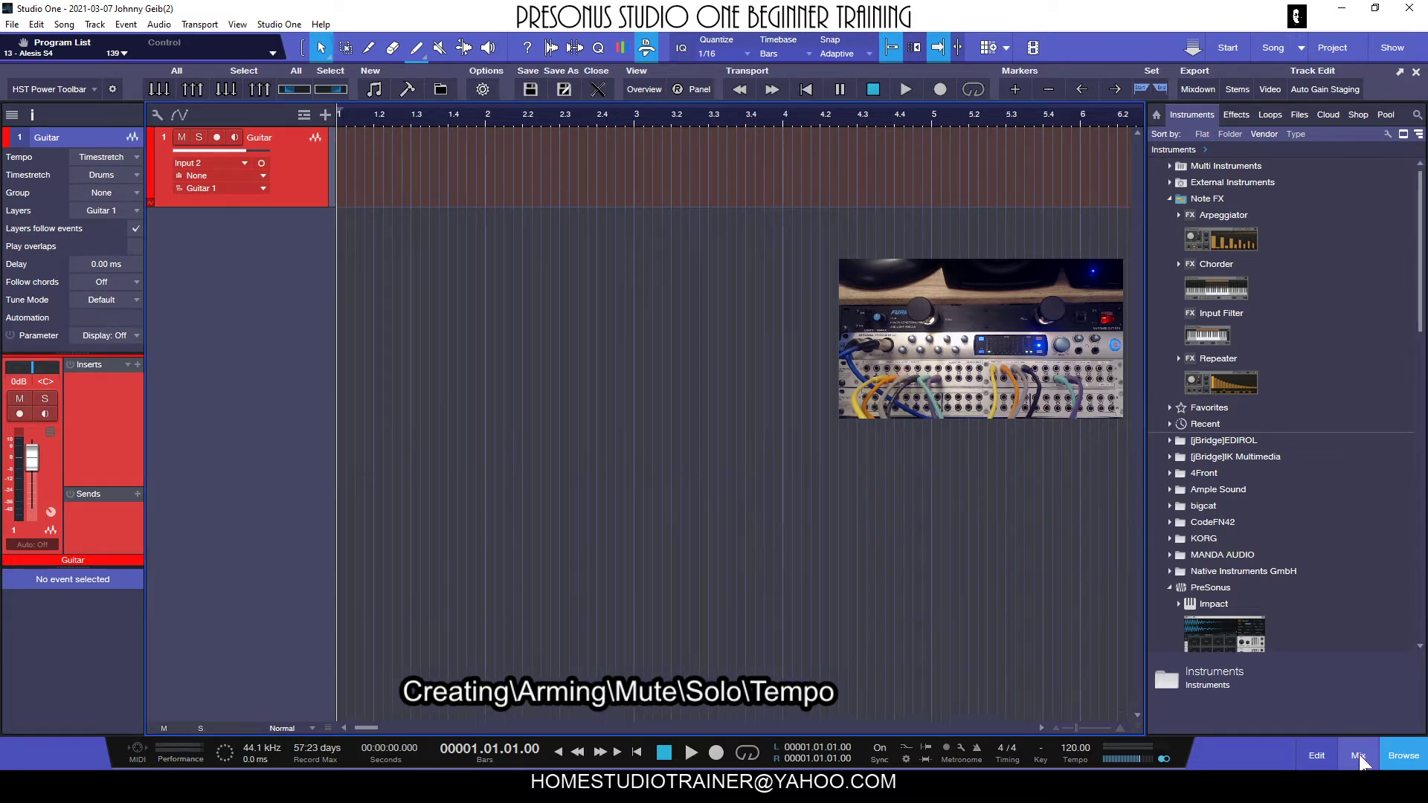
left_click(1357, 755)
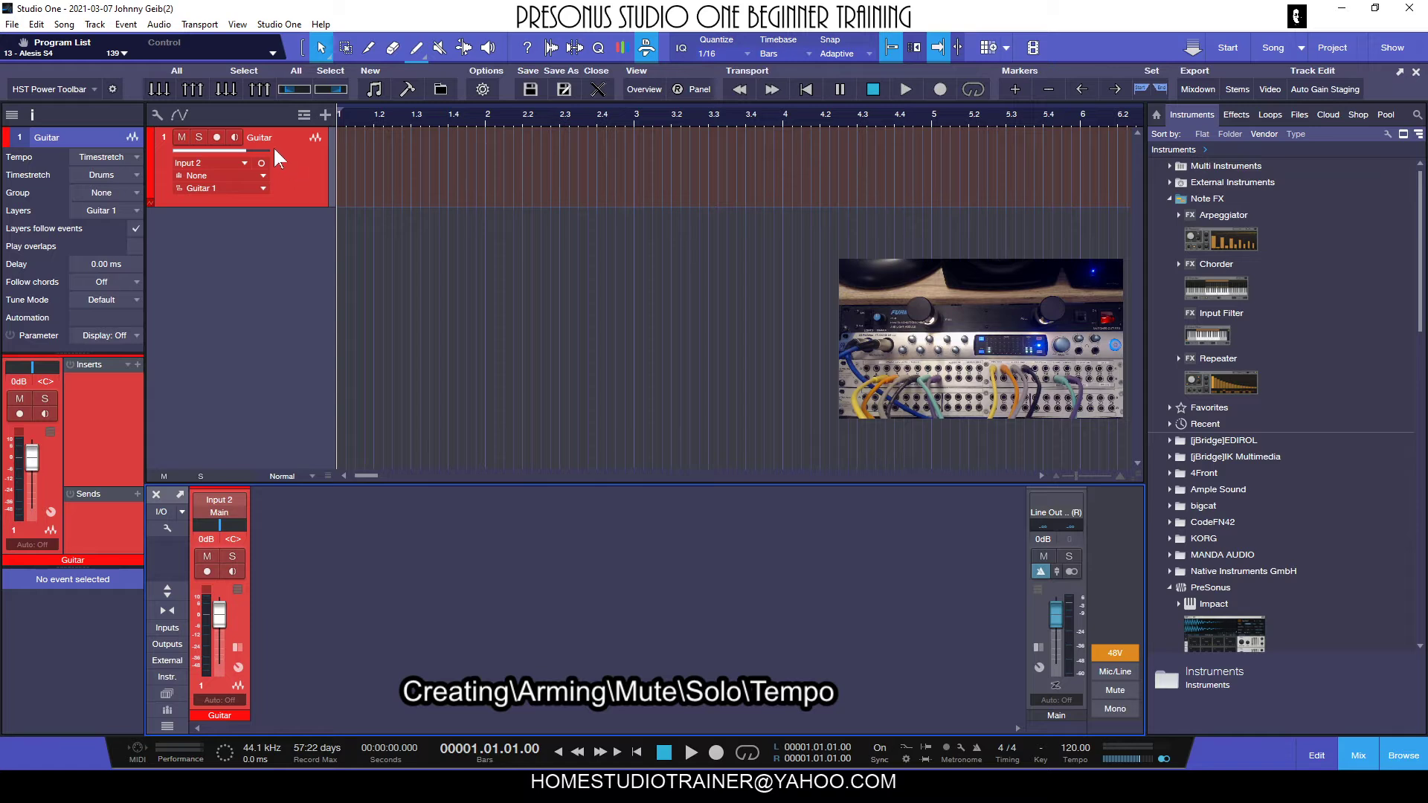
Arm the Guitar track for recording and show the input channels in the console, narrowed to Input 1 and Input 2.
left_click(217, 136)
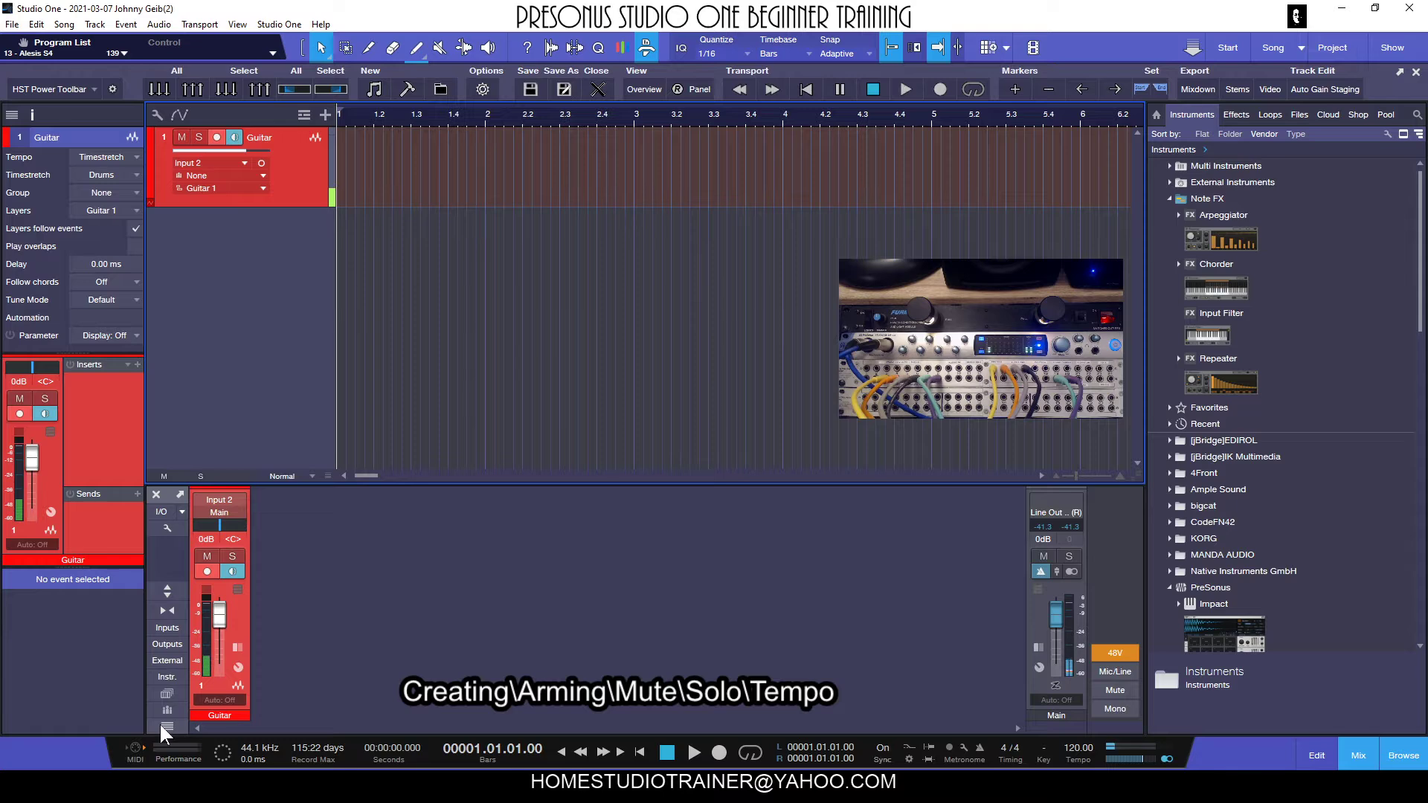
left_click(168, 628)
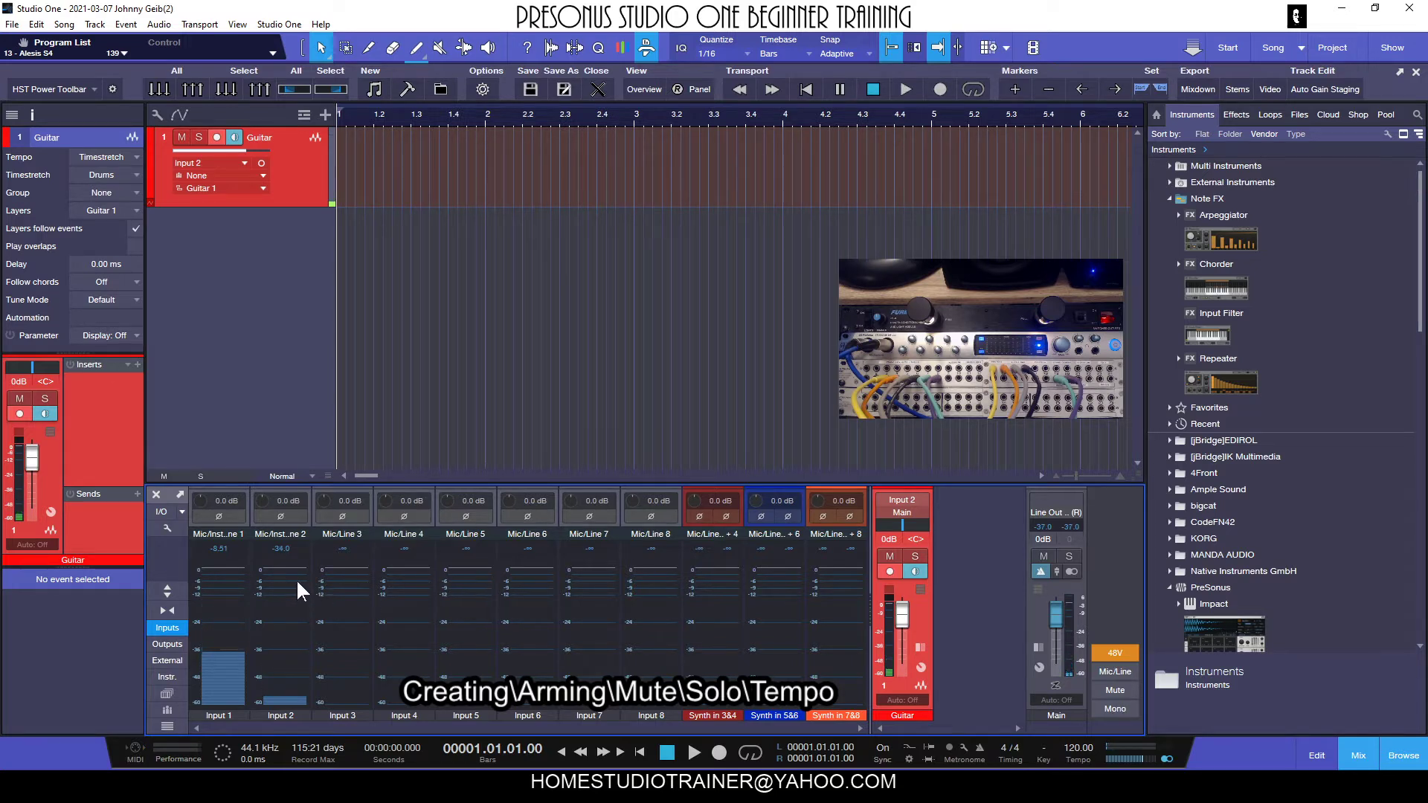
mouse_move(278, 592)
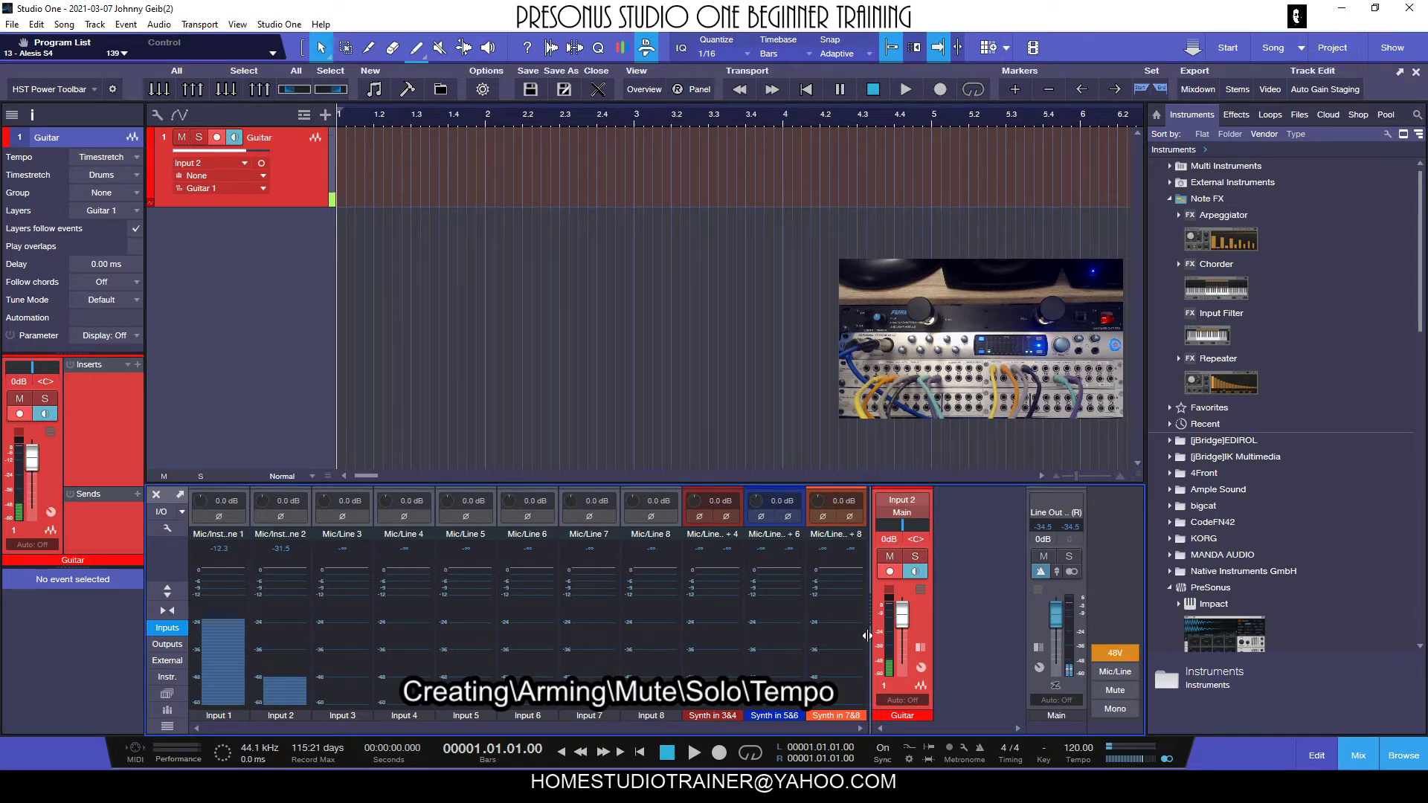
left_click_drag(873, 633, 311, 720)
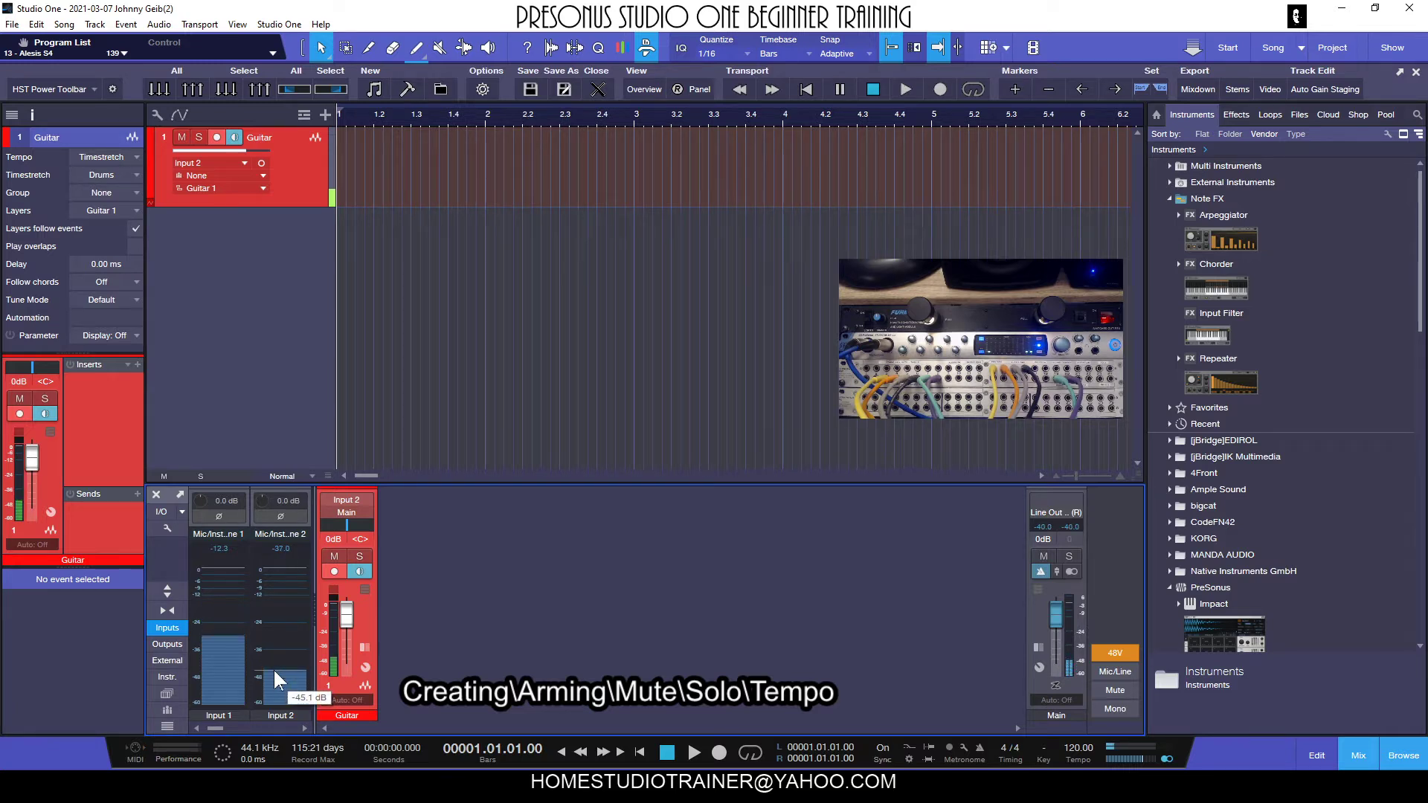
Record a short test take on the Guitar track from bar 3 and delete it.
key("space")
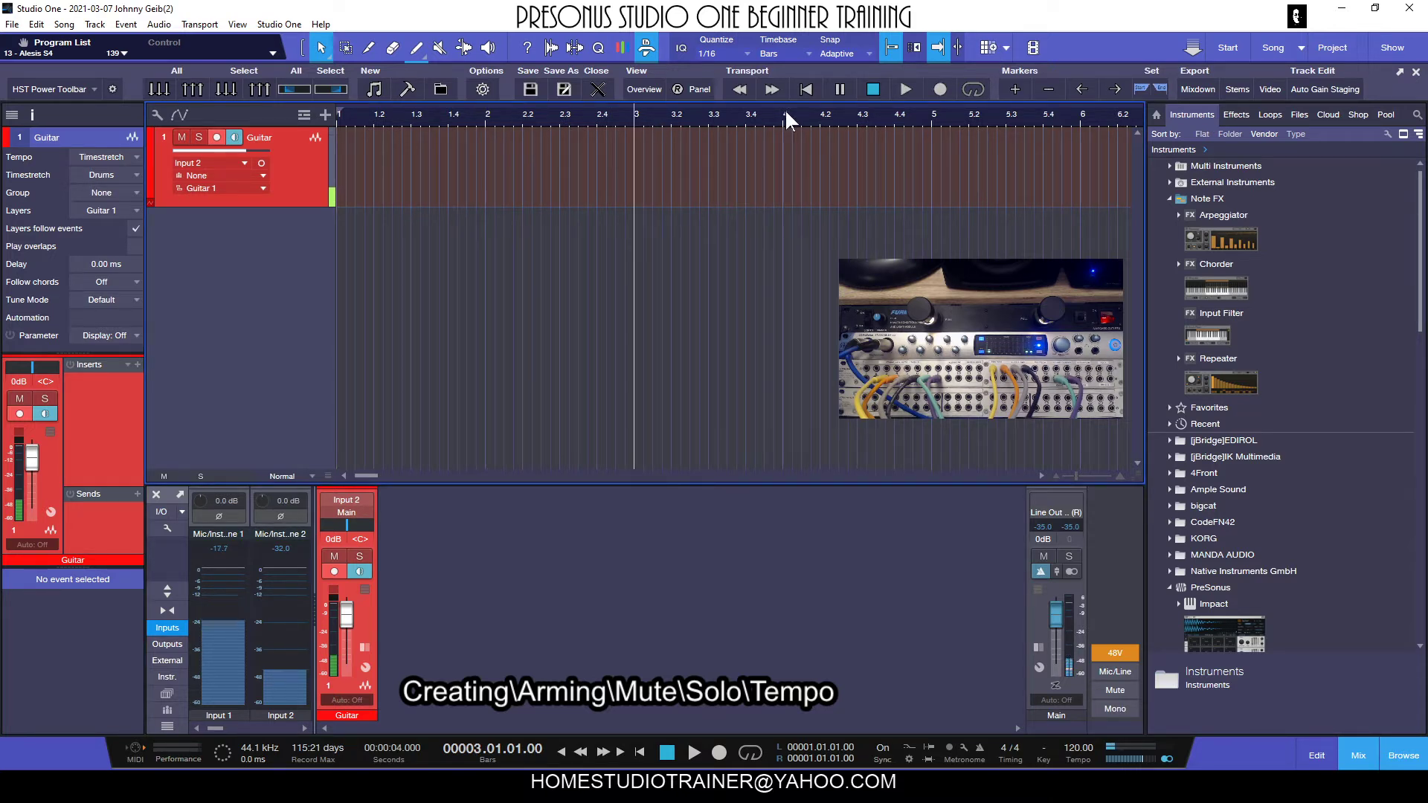
left_click(631, 123)
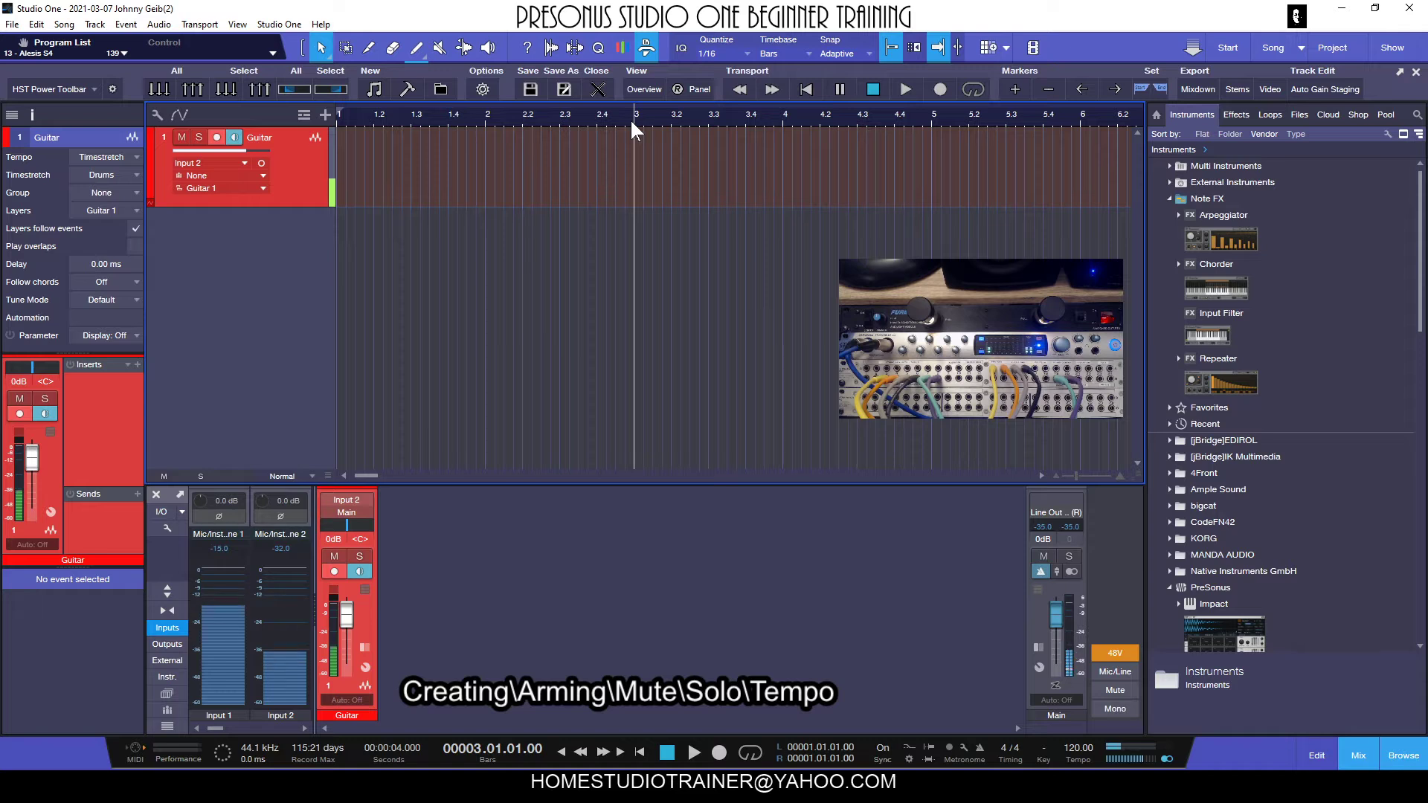
left_click(719, 751)
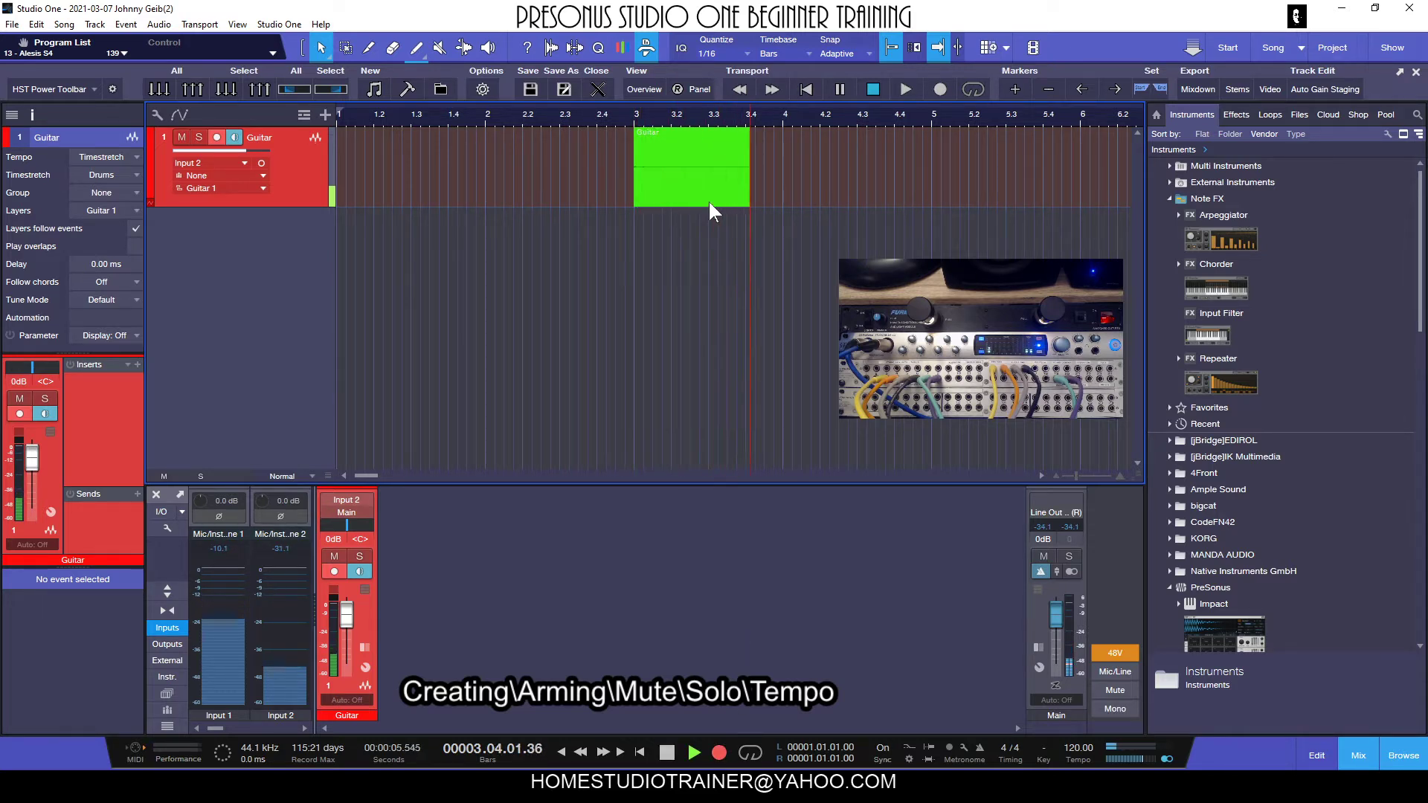
key("space")
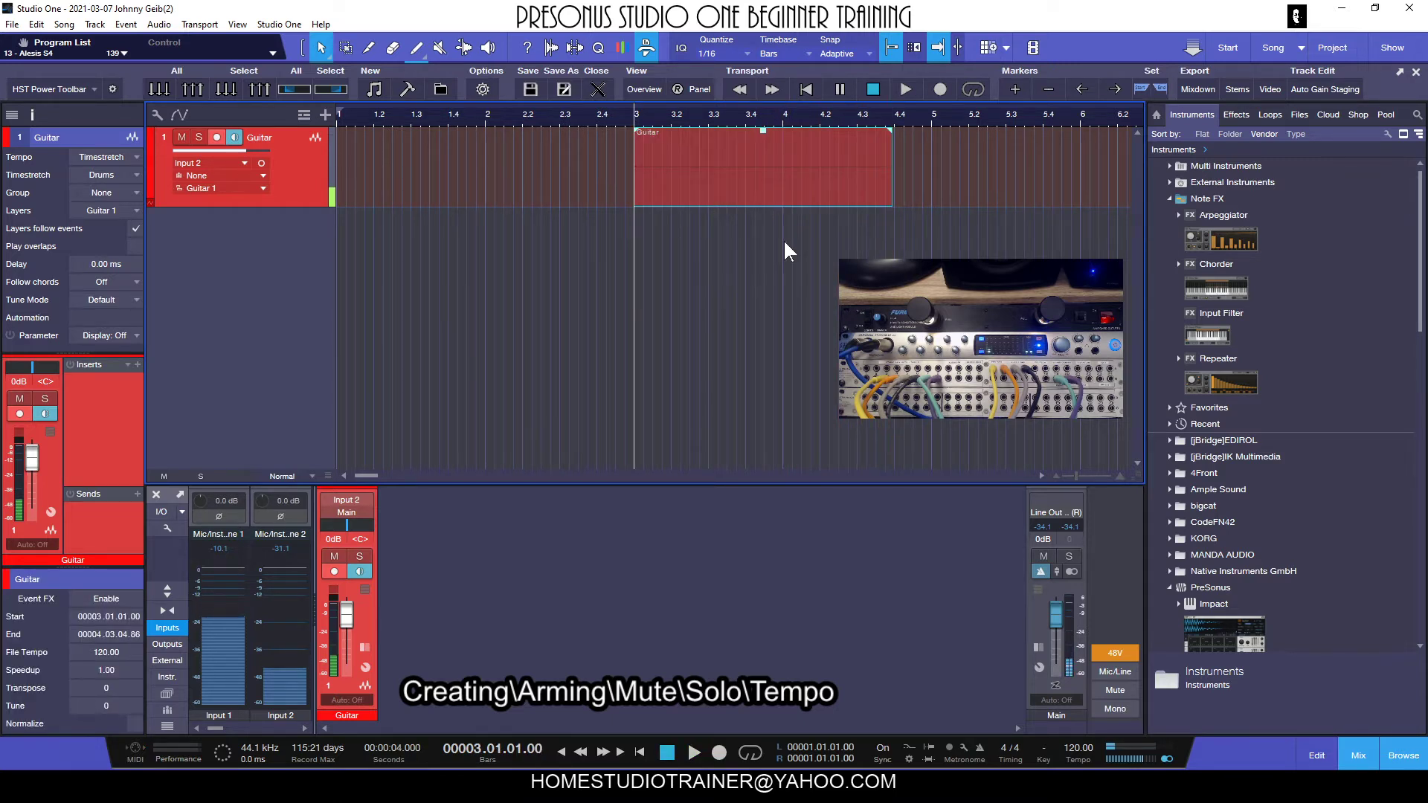
key("Delete")
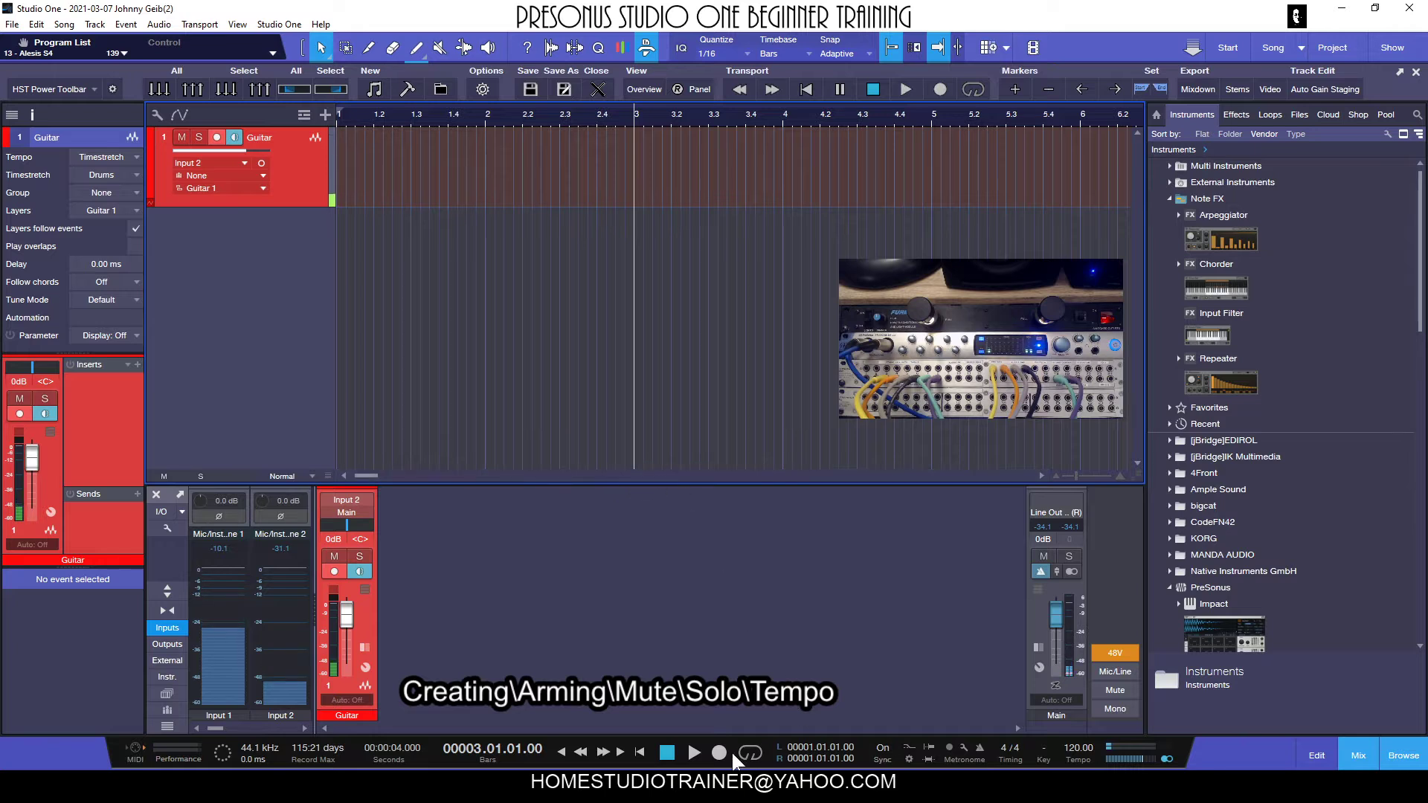
Return the playhead to the song start and play a few beats with the metronome on.
left_click(669, 752)
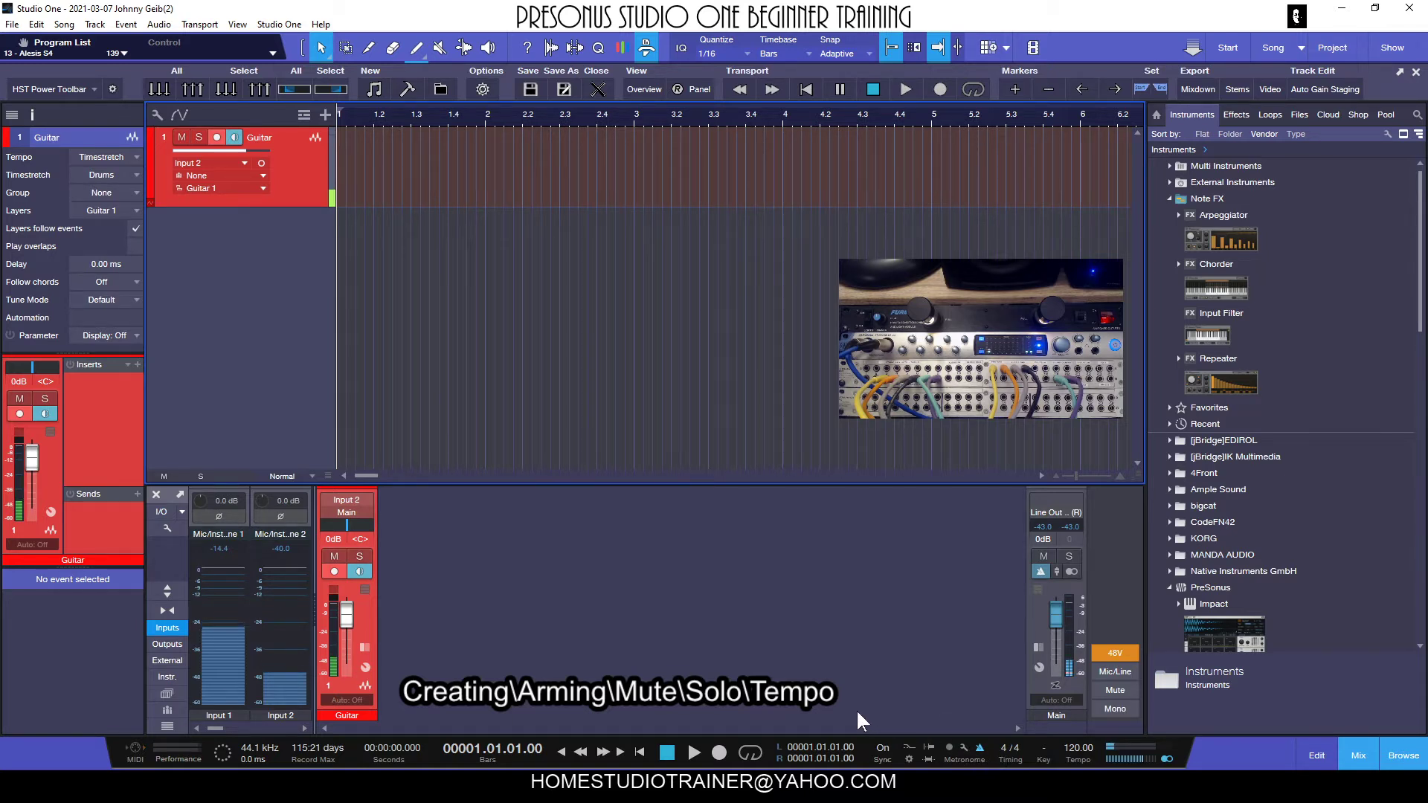
key("space")
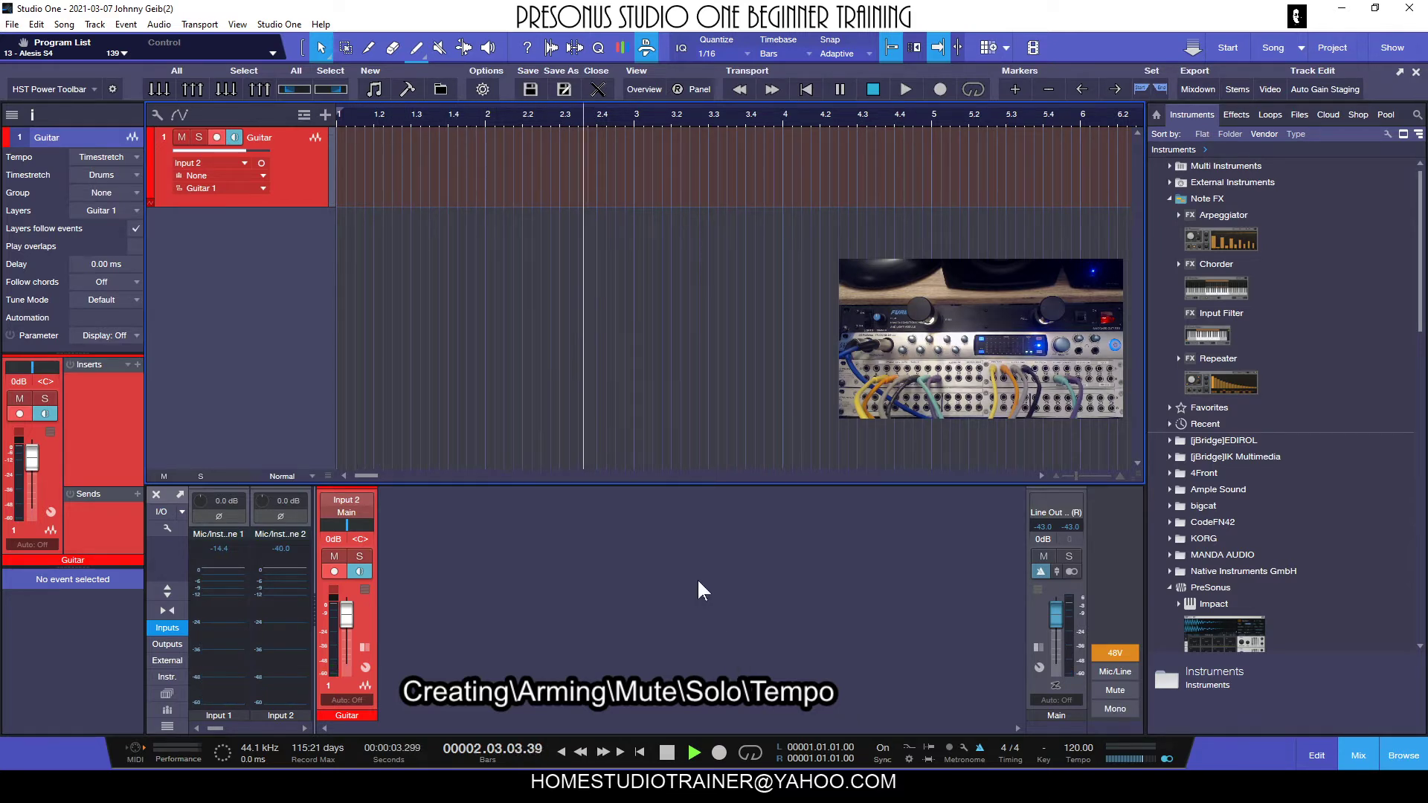
key("space")
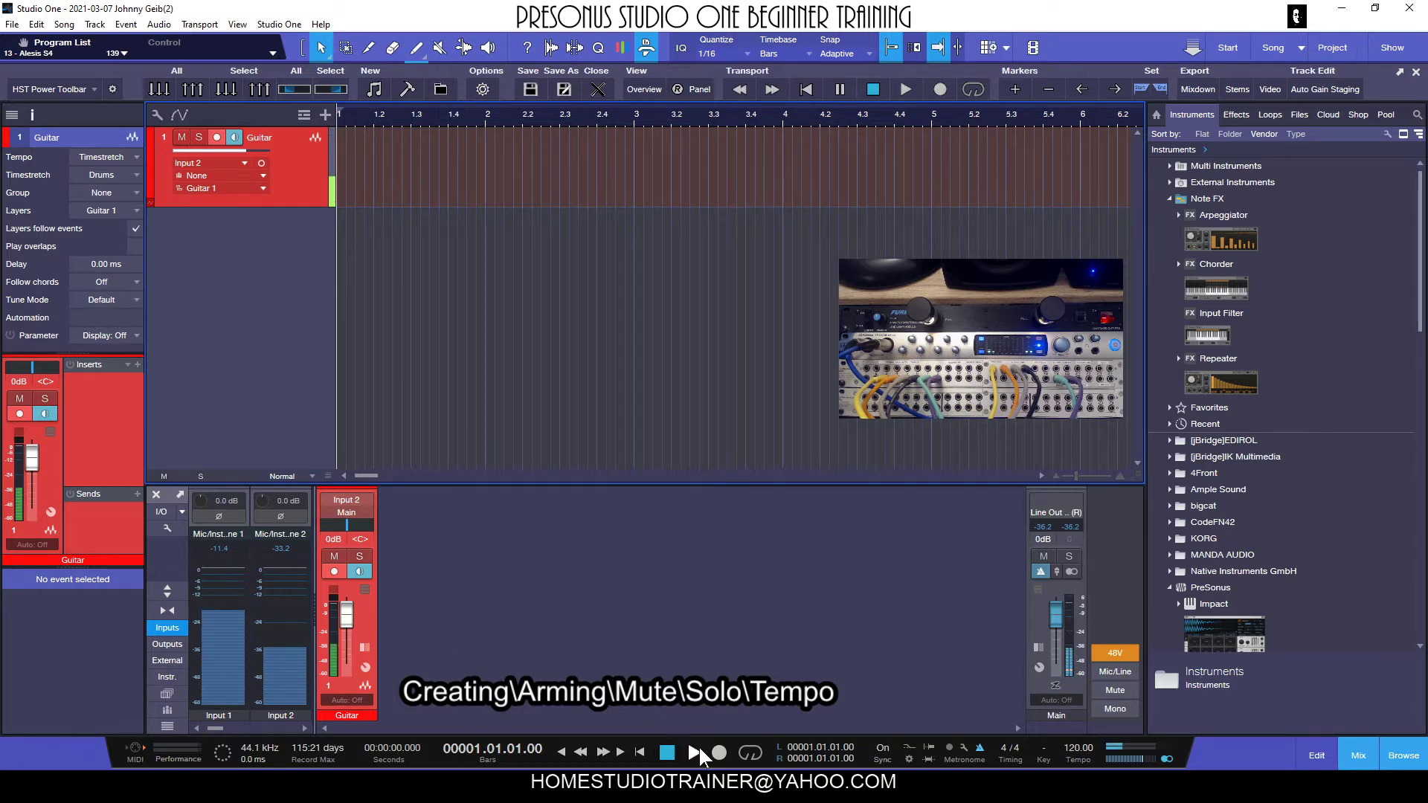
Record a guitar take on the armed track from bar 1 to about bar 8.
left_click(719, 754)
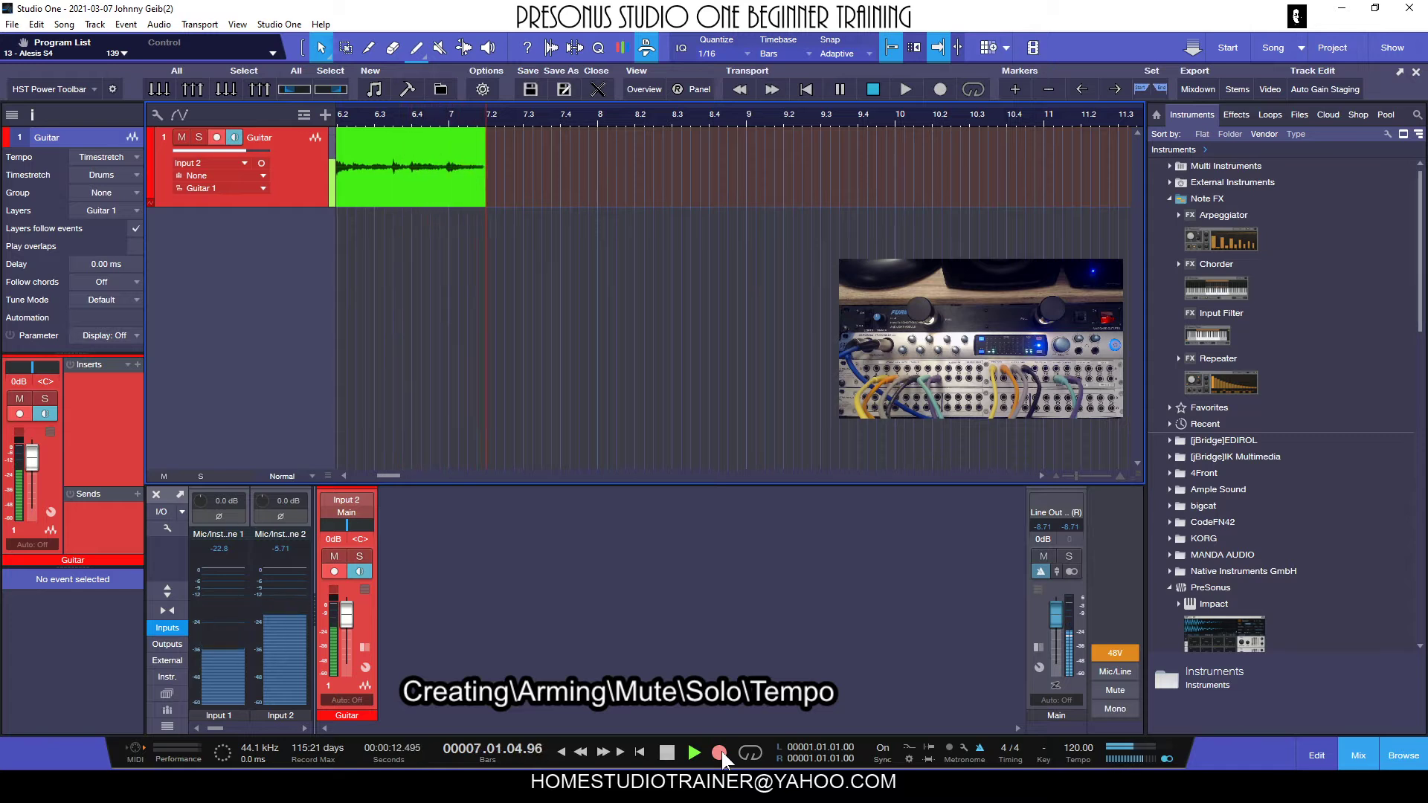
key("space")
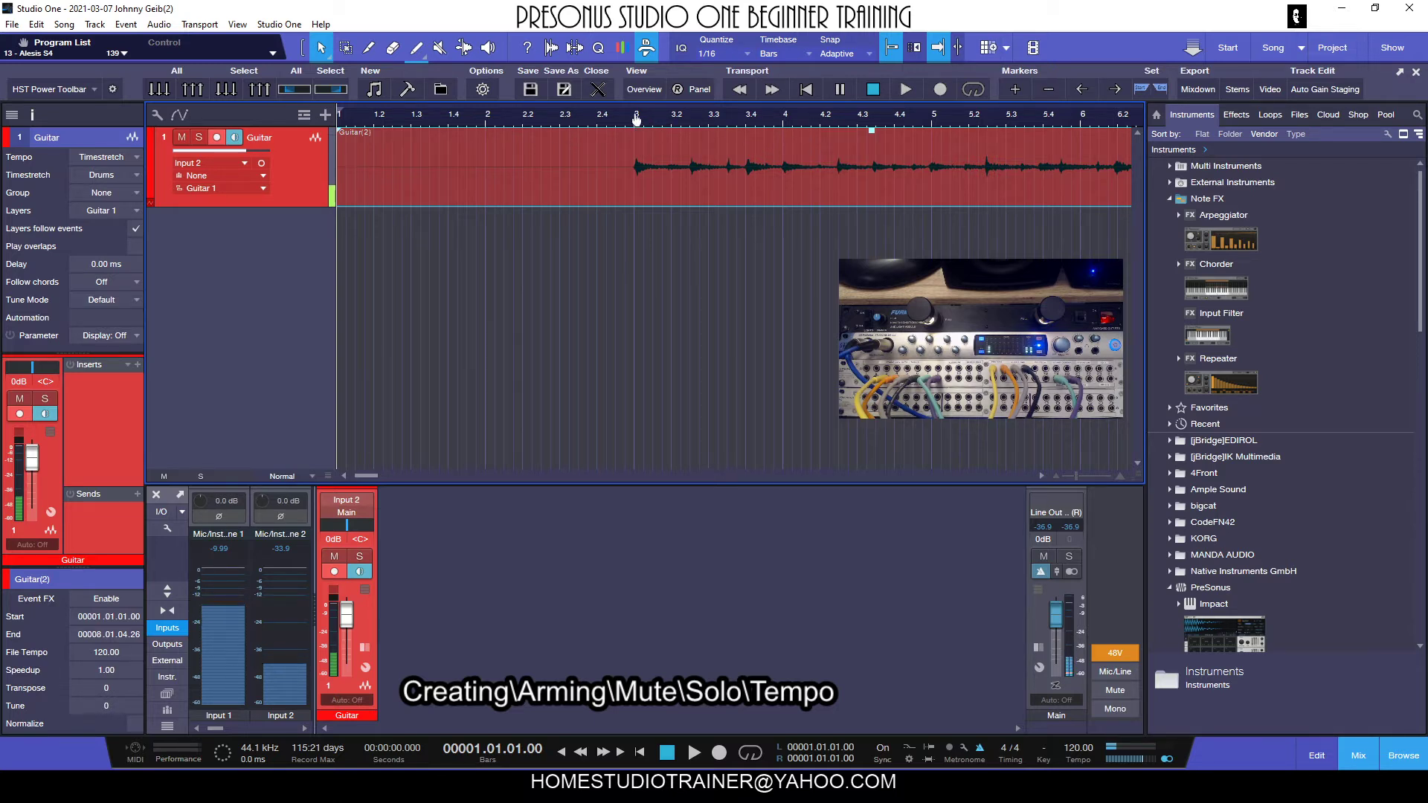
key("w")
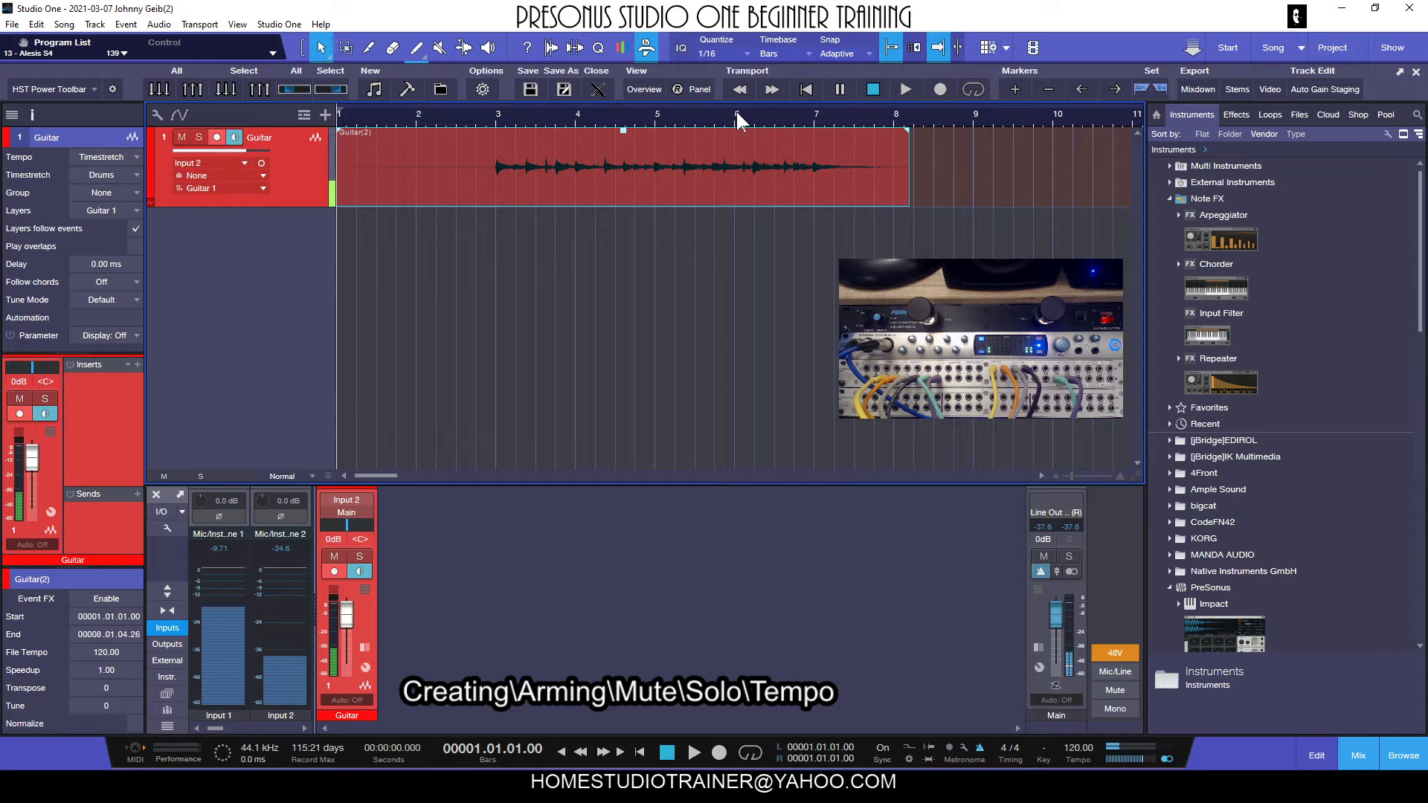
Adjust the timeline's horizontal zoom around the recorded guitar take, with the playhead placed at bar 5.
left_click_drag(737, 119, 844, 120)
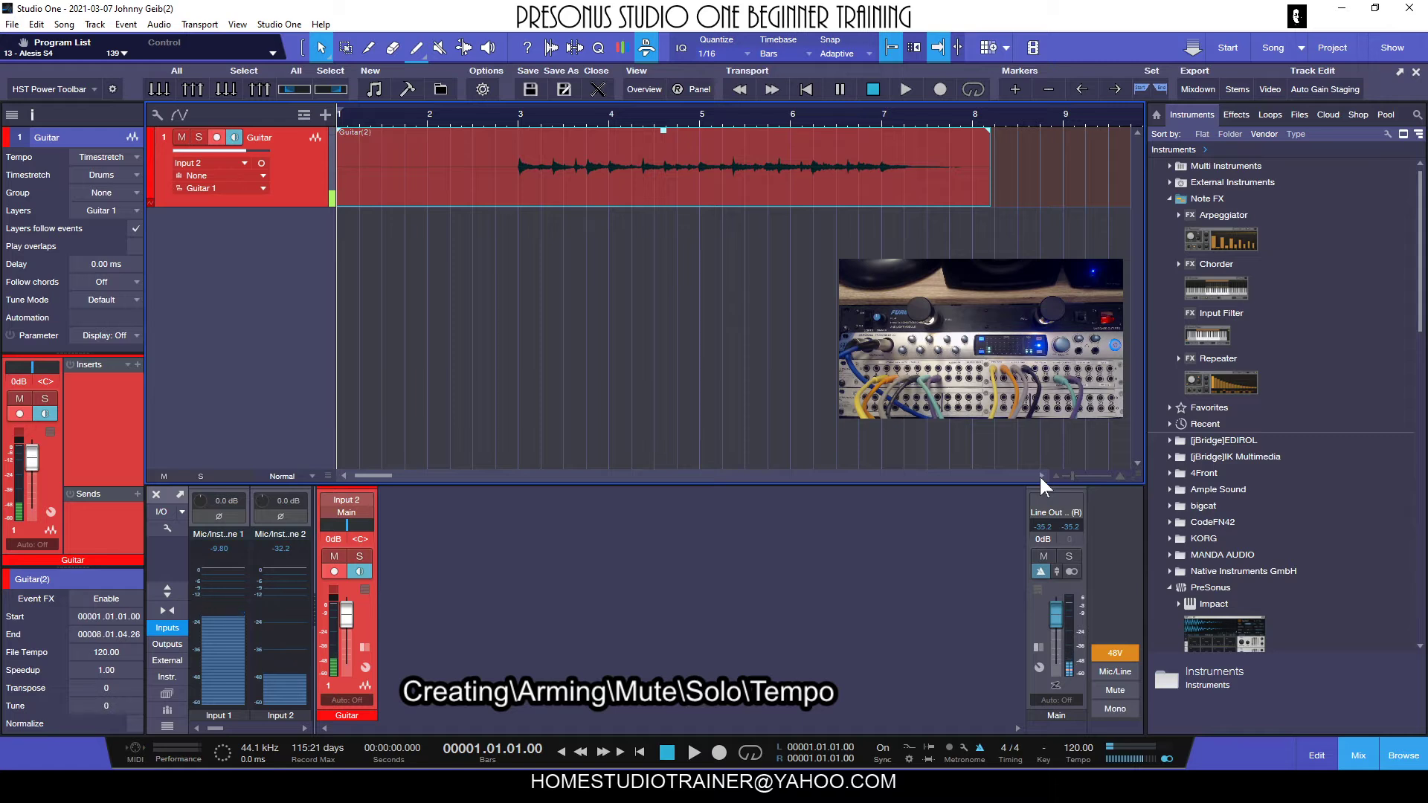
left_click_drag(1072, 478, 1072, 477)
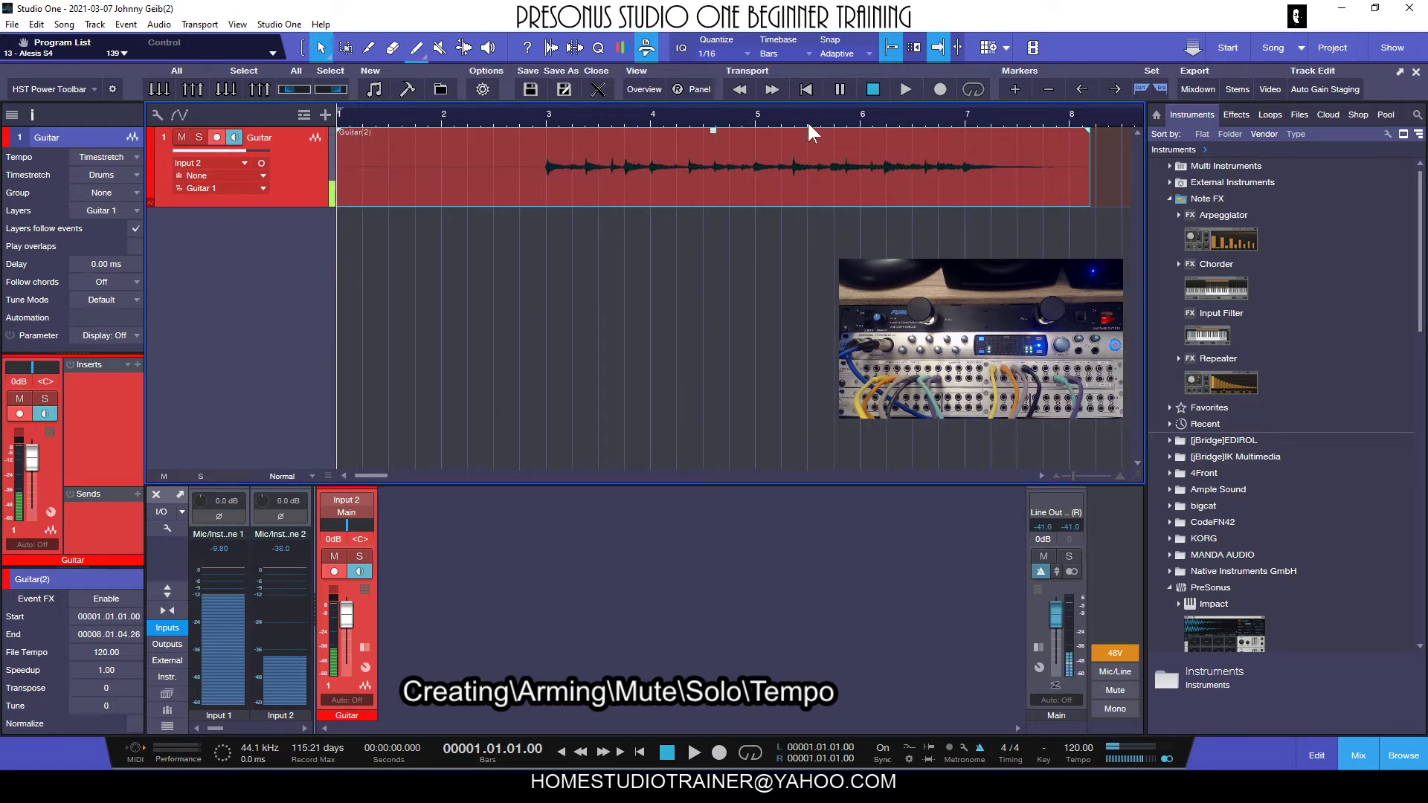
left_click(757, 122)
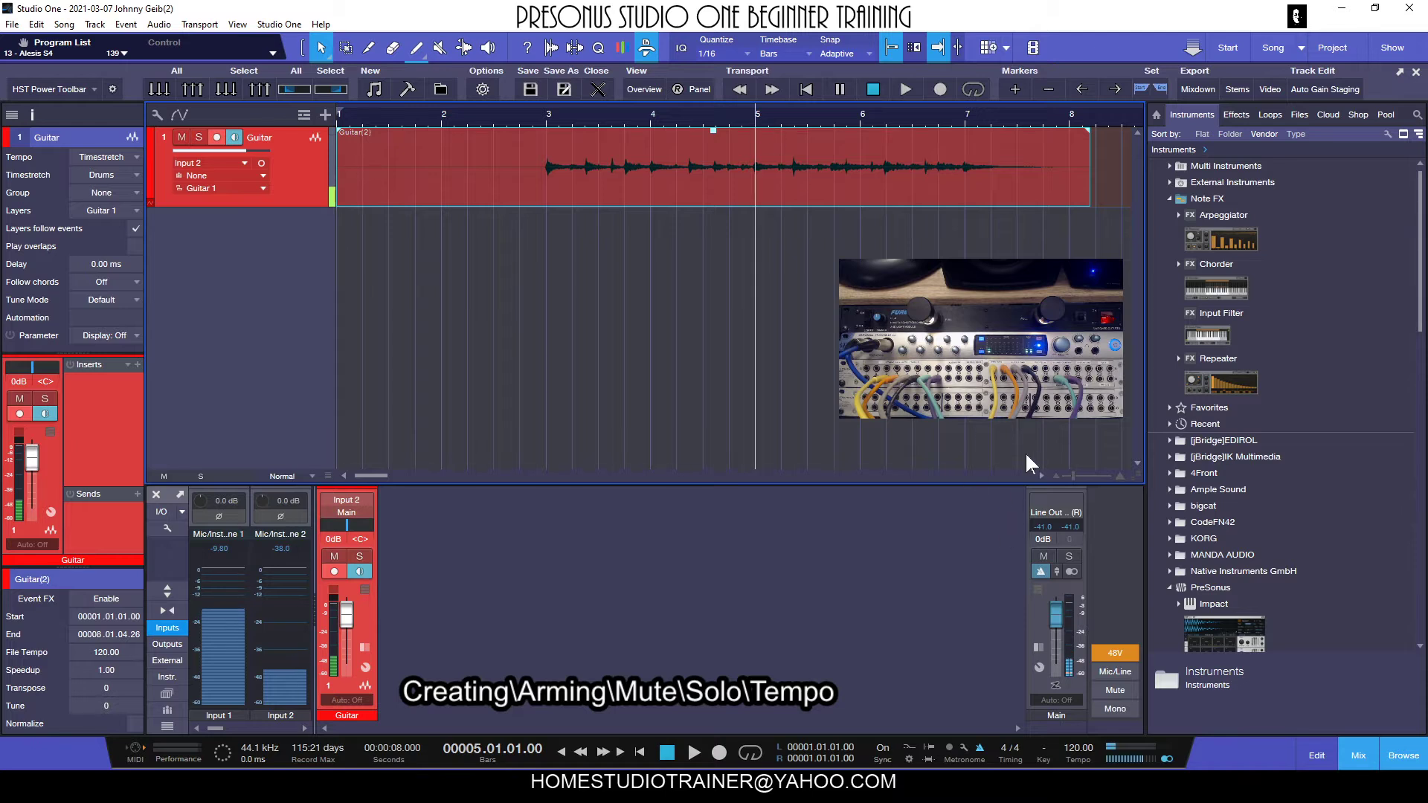
mouse_move(1073, 471)
left_mouse_down()
mouse_move(1091, 471)
mouse_move(1070, 474)
left_mouse_up()
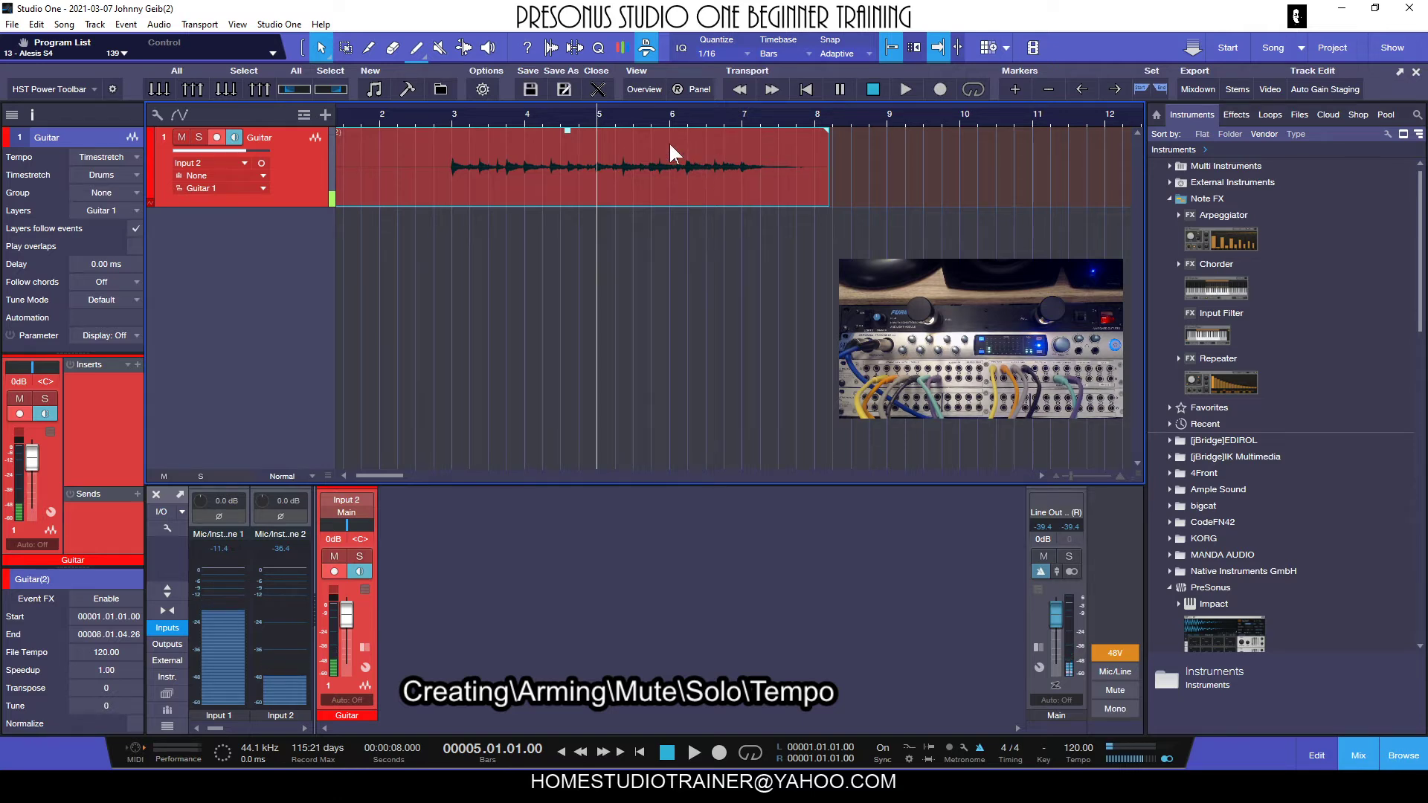
Place the playhead at bar 3 and play back part of the recorded guitar take.
left_click_drag(542, 119, 635, 134)
left_click(493, 117)
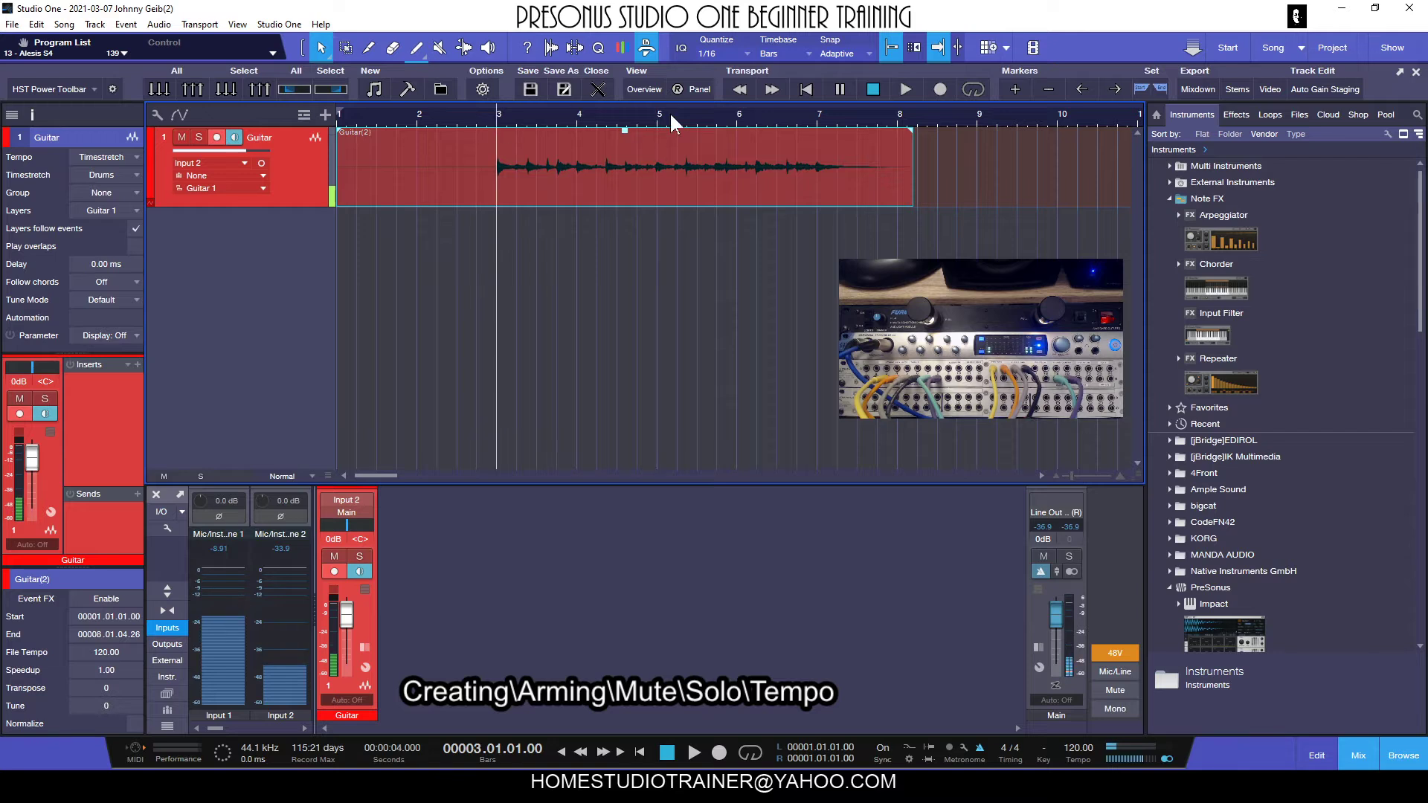
key("space")
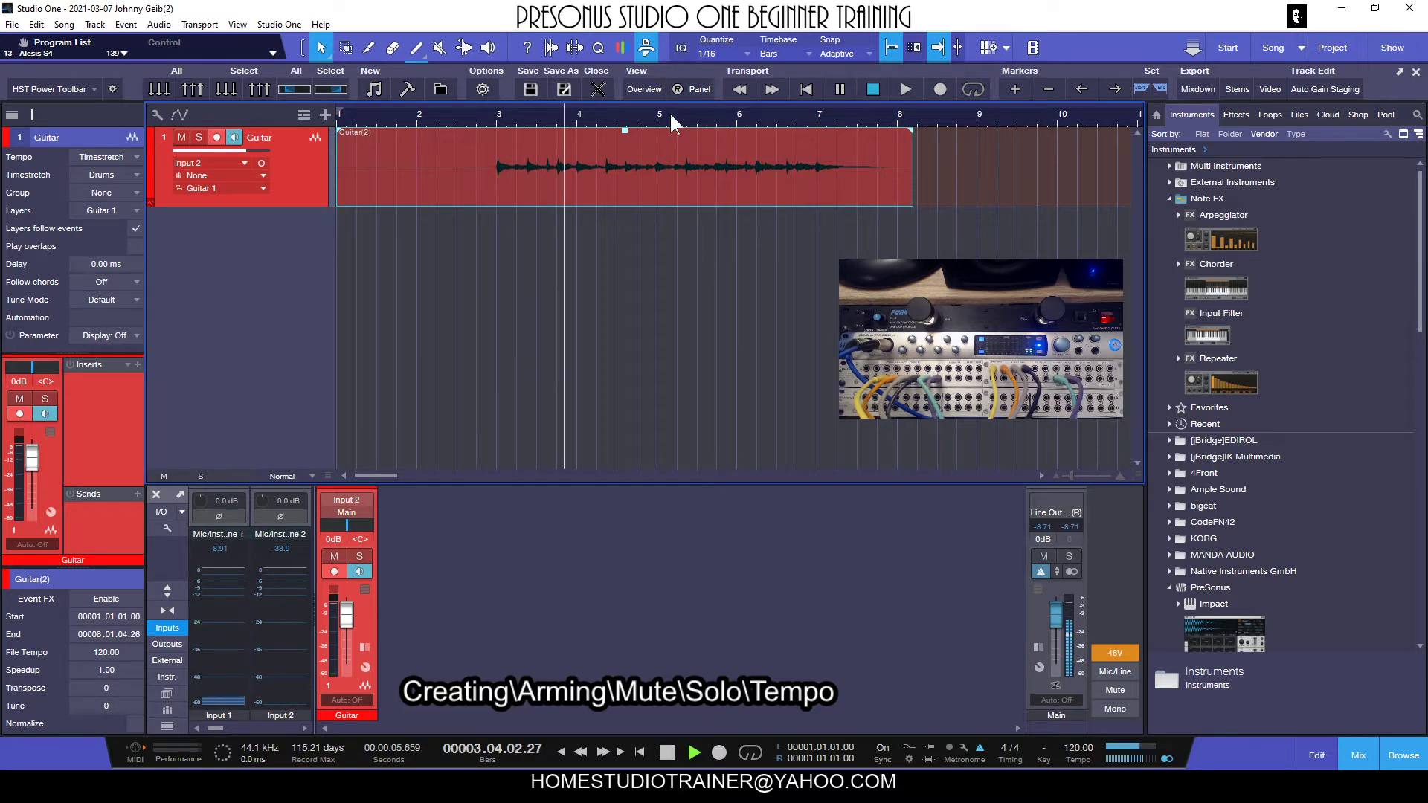
key("space")
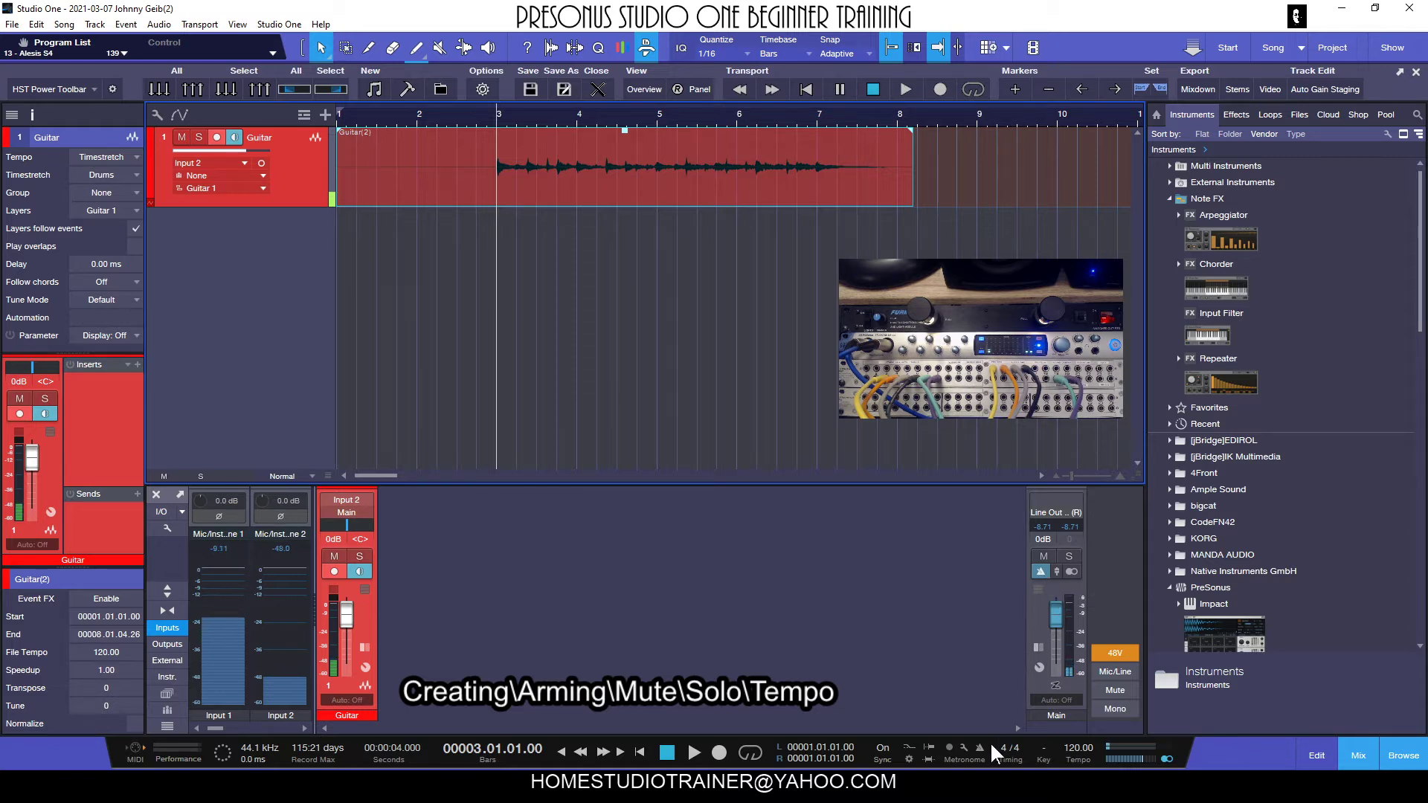
Turn off the metronome click on the Main output channel and play the guitar take from bar 3.
left_click(1041, 571)
key("space")
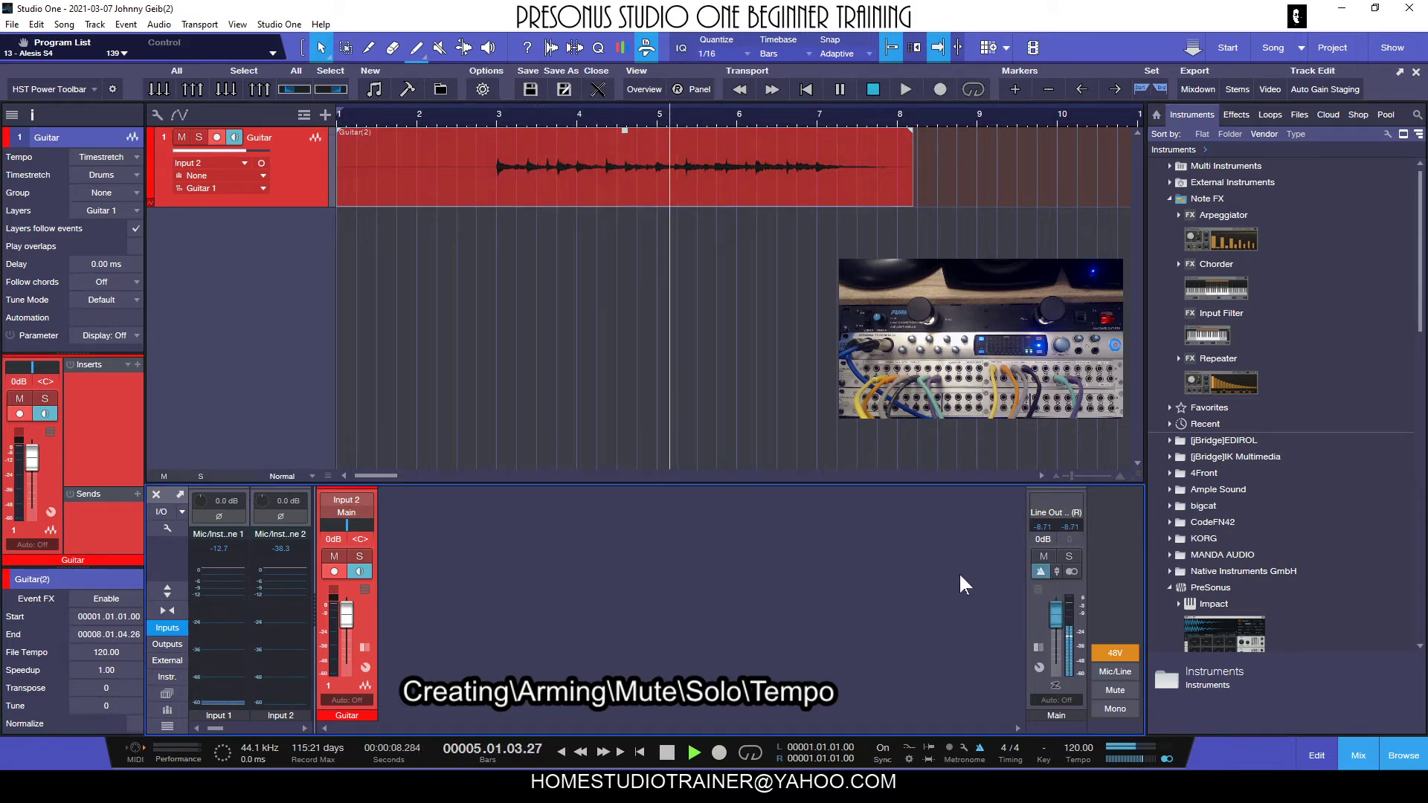
key("space")
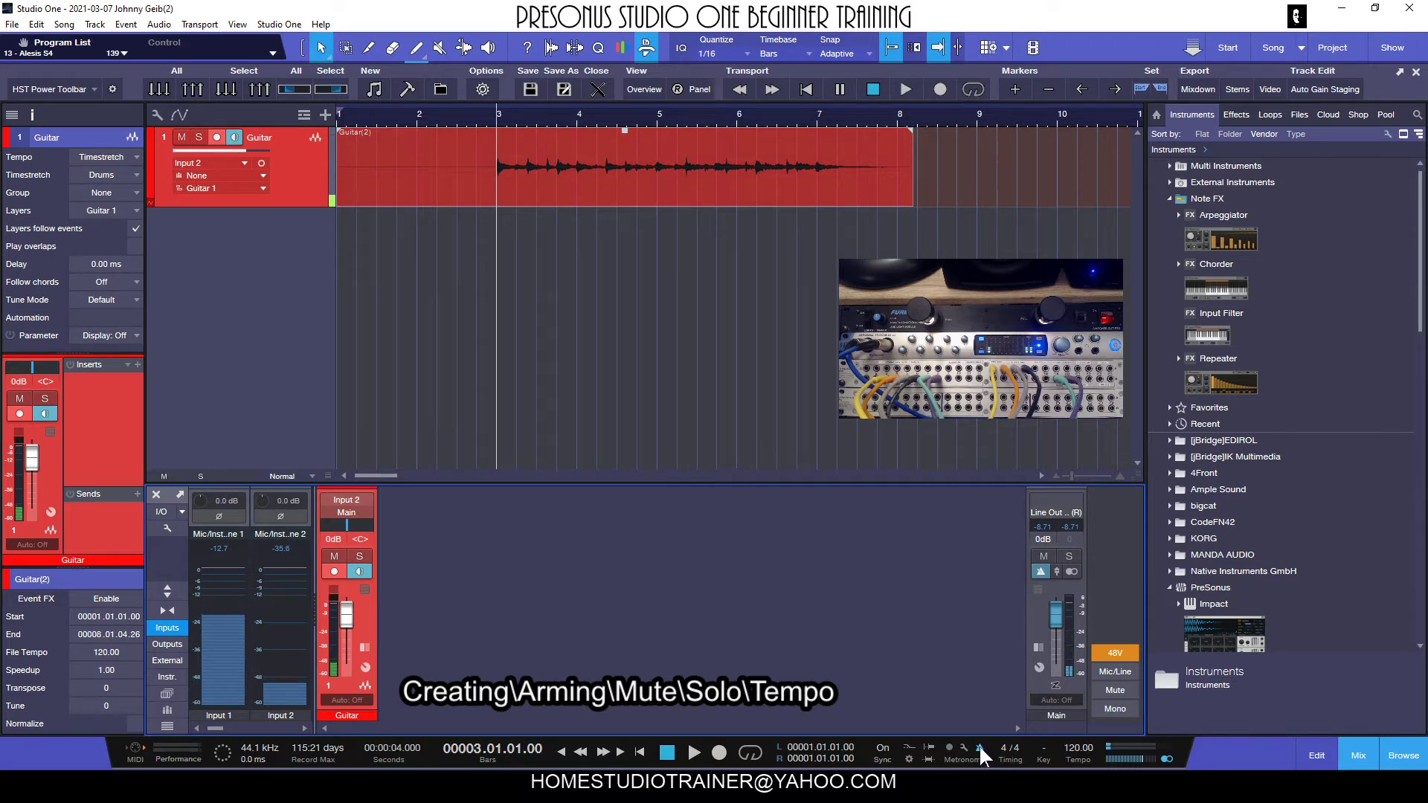
left_click(1040, 572)
left_click(1040, 571)
mouse_move(1057, 571)
left_mouse_down()
mouse_move(1049, 658)
mouse_move(1059, 579)
left_mouse_up()
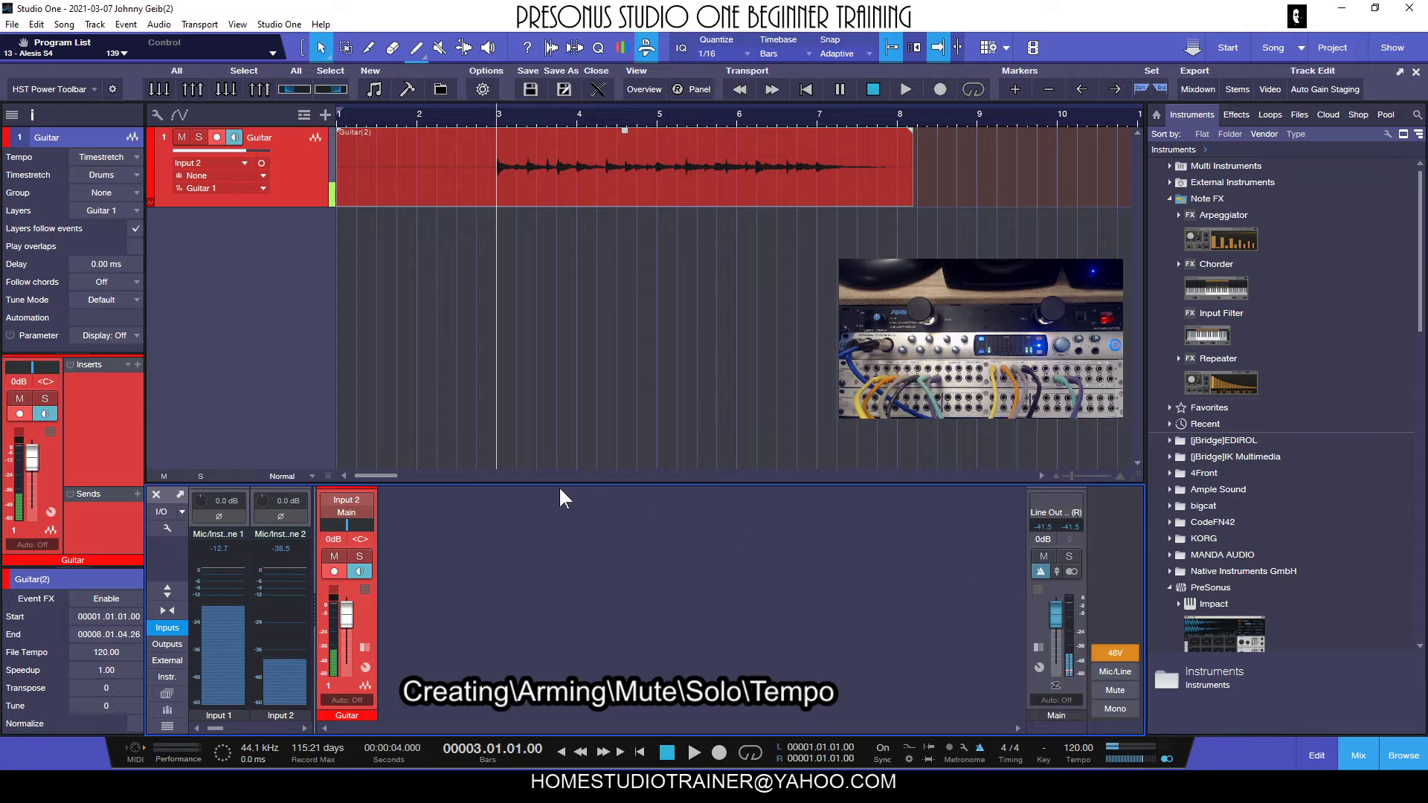
left_click(1039, 572)
key("space")
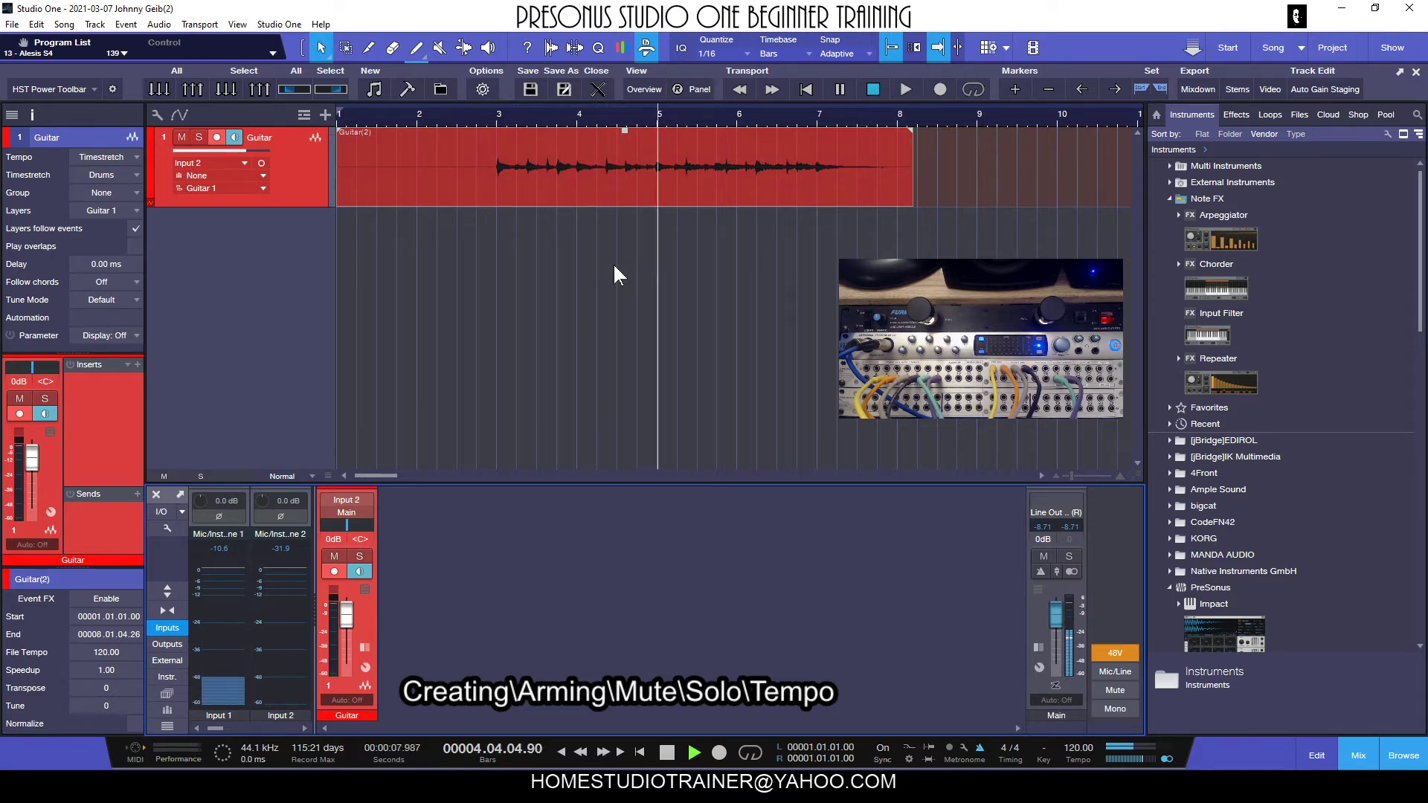
key("space")
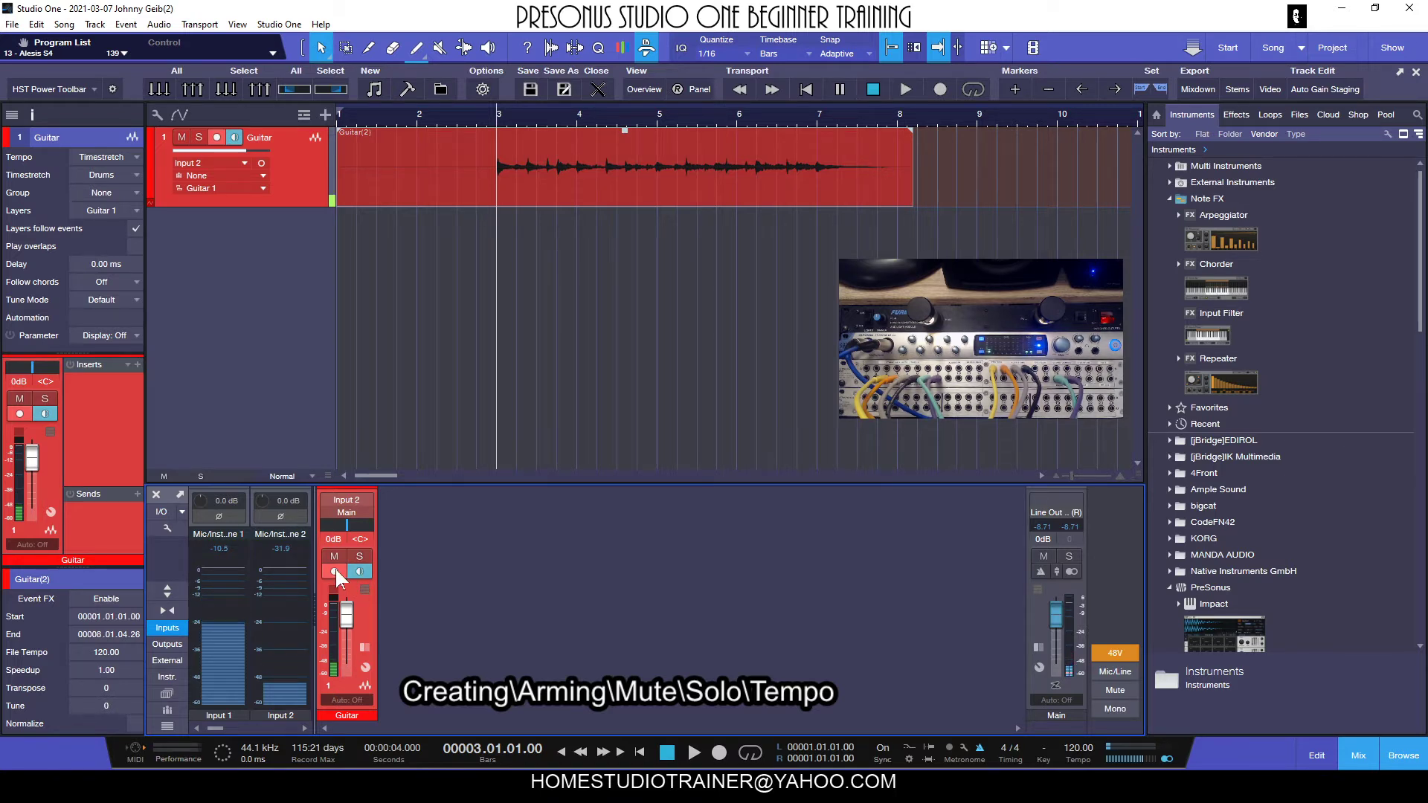
Disarm the Guitar track and play its take from bar 3.
left_click(216, 137)
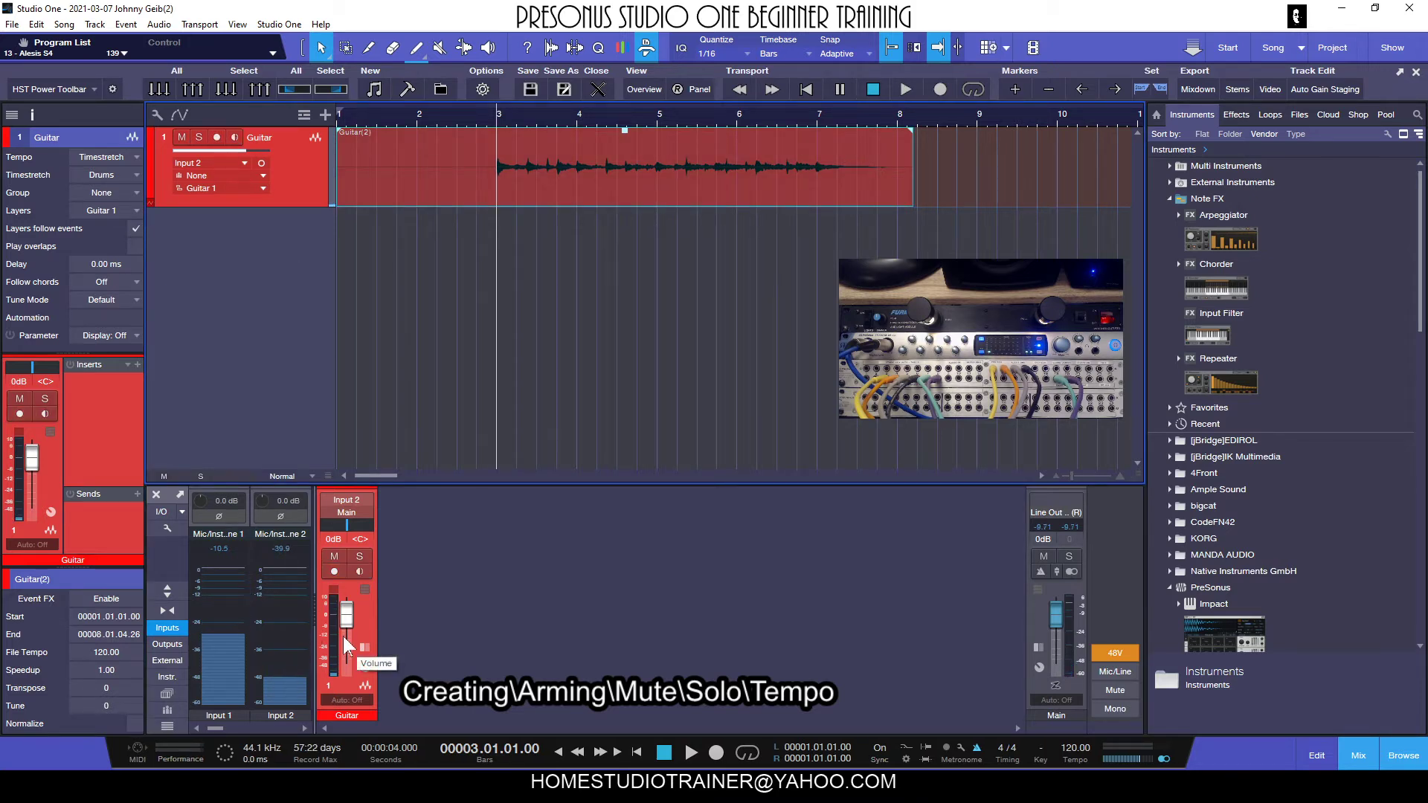
key("space")
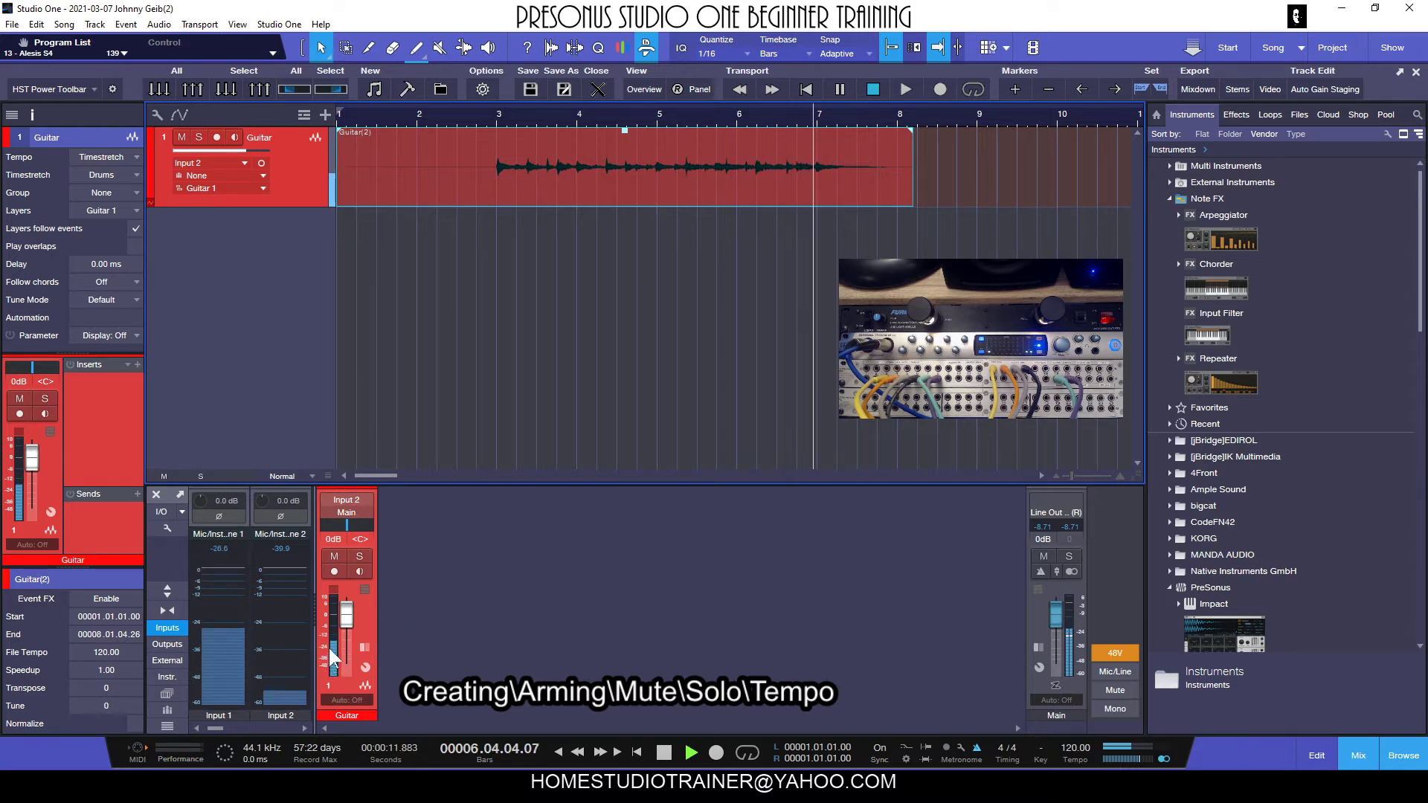
key("space")
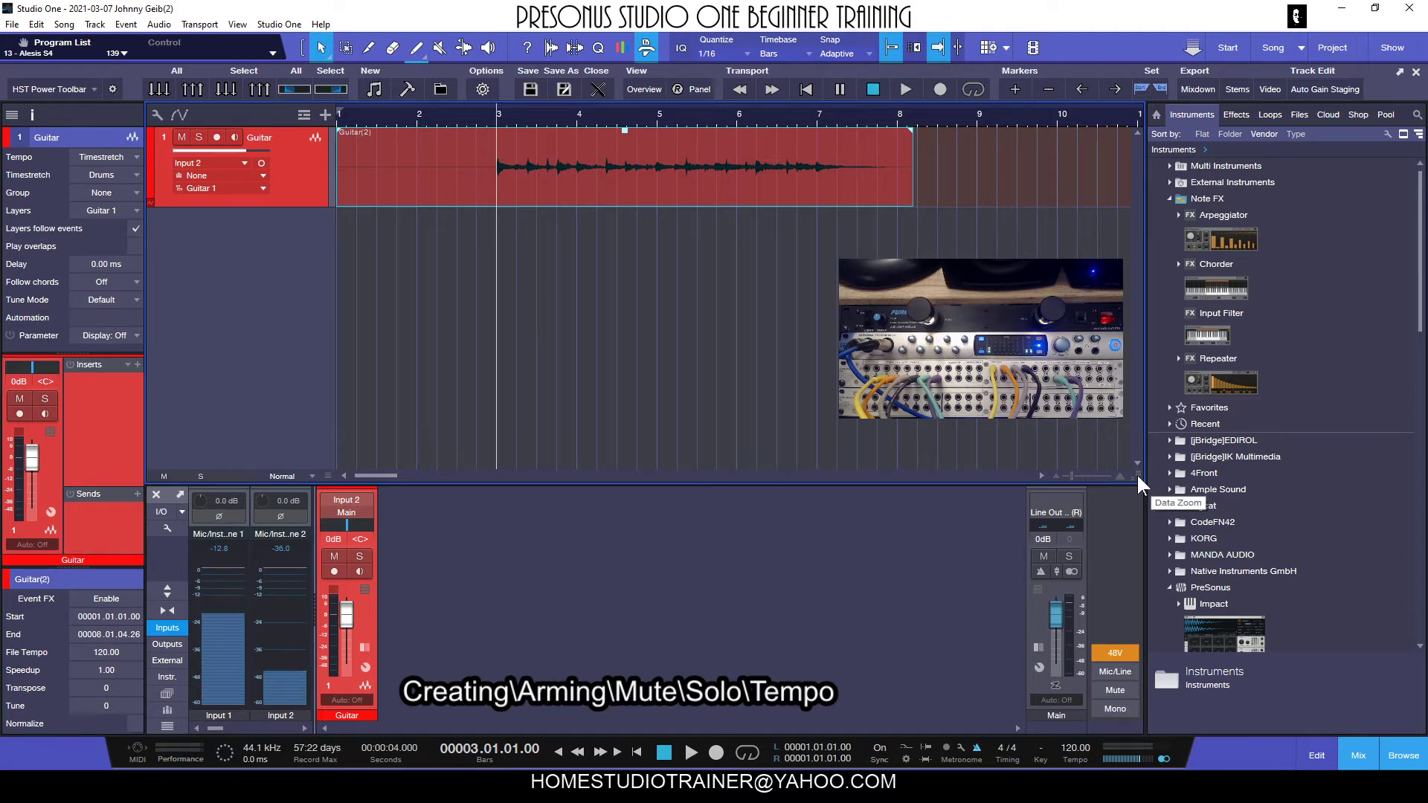
Enlarge the guitar waveform's display height with Data Zoom and play the take from bar 3.
left_click_drag(1137, 473, 1136, 547)
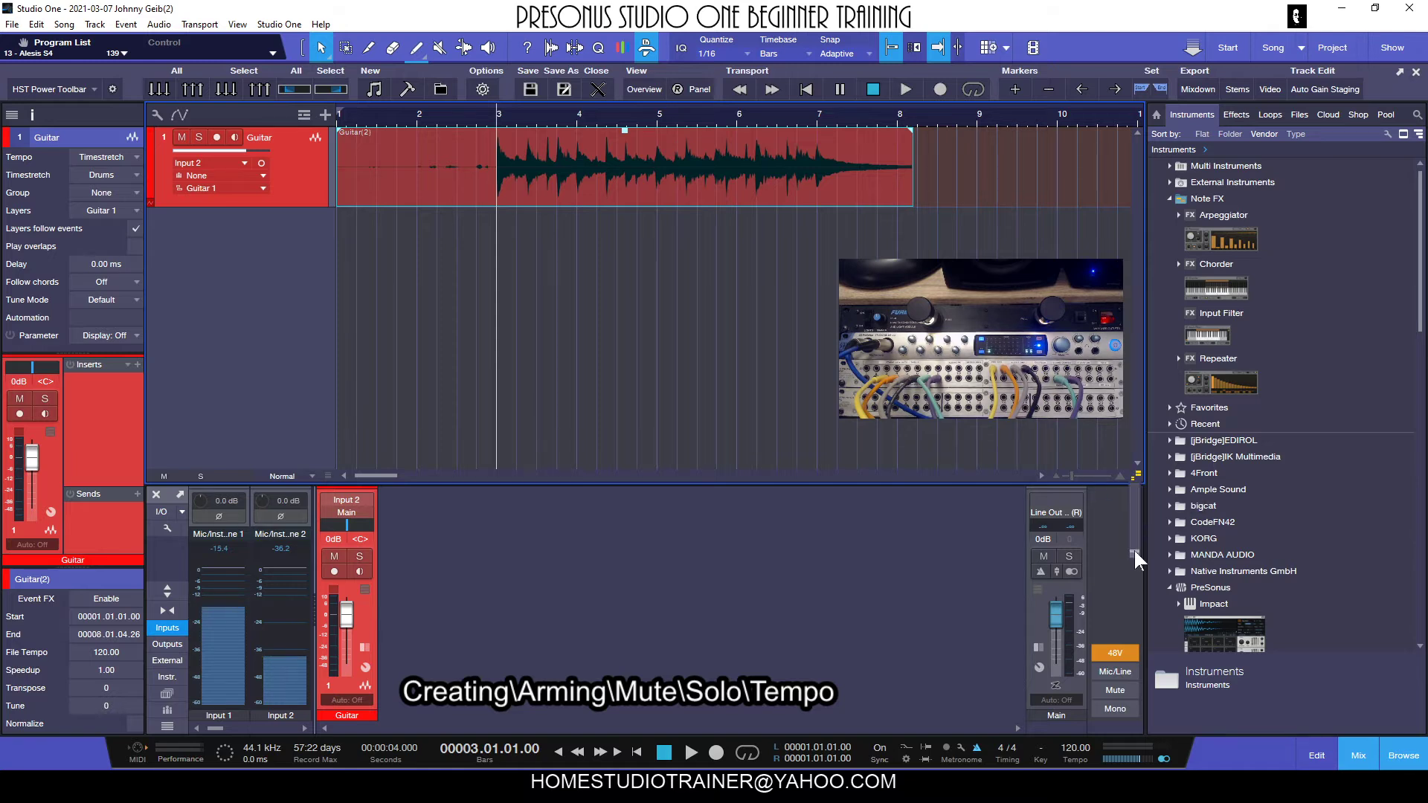
mouse_move(1134, 548)
left_mouse_down()
mouse_move(1140, 513)
mouse_move(1135, 549)
left_mouse_up()
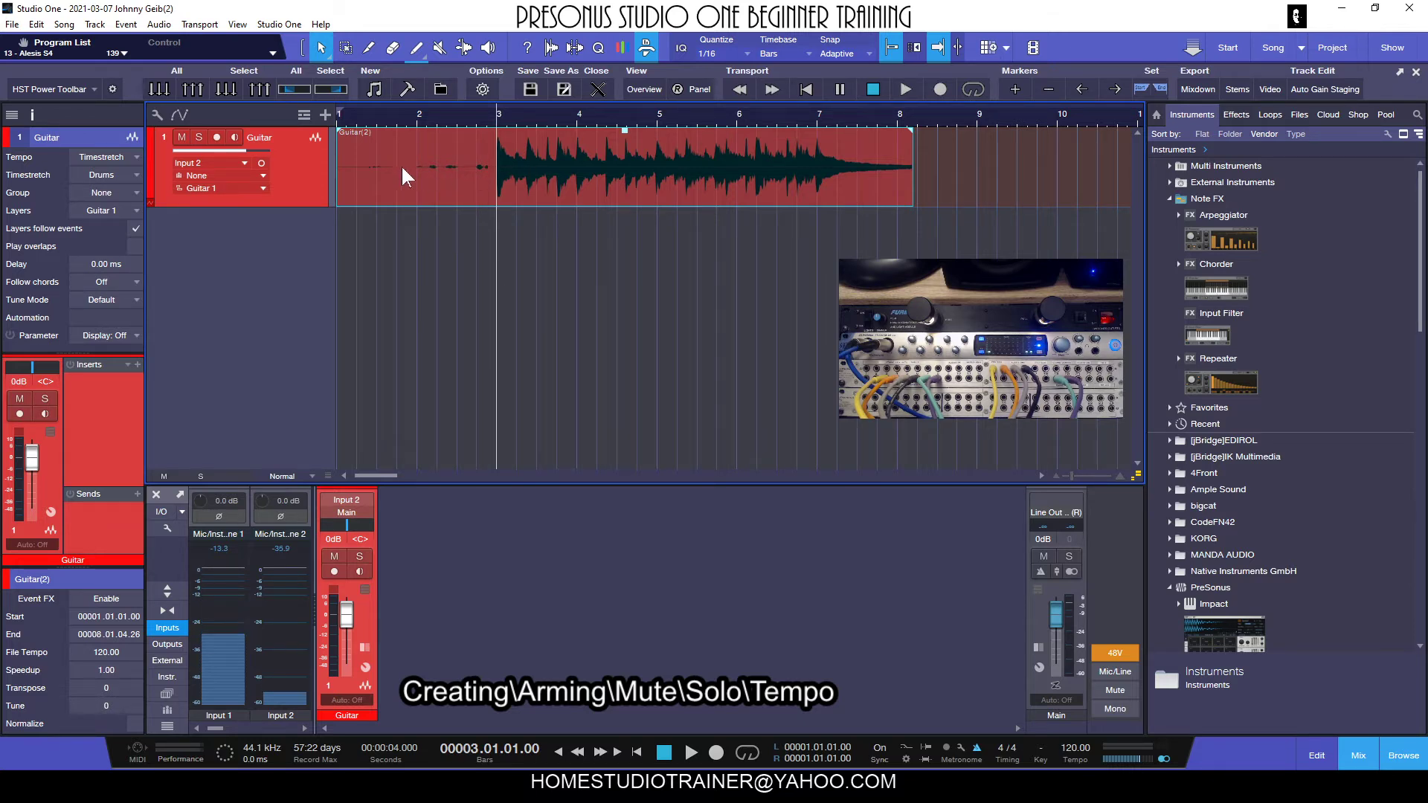
left_click(372, 118)
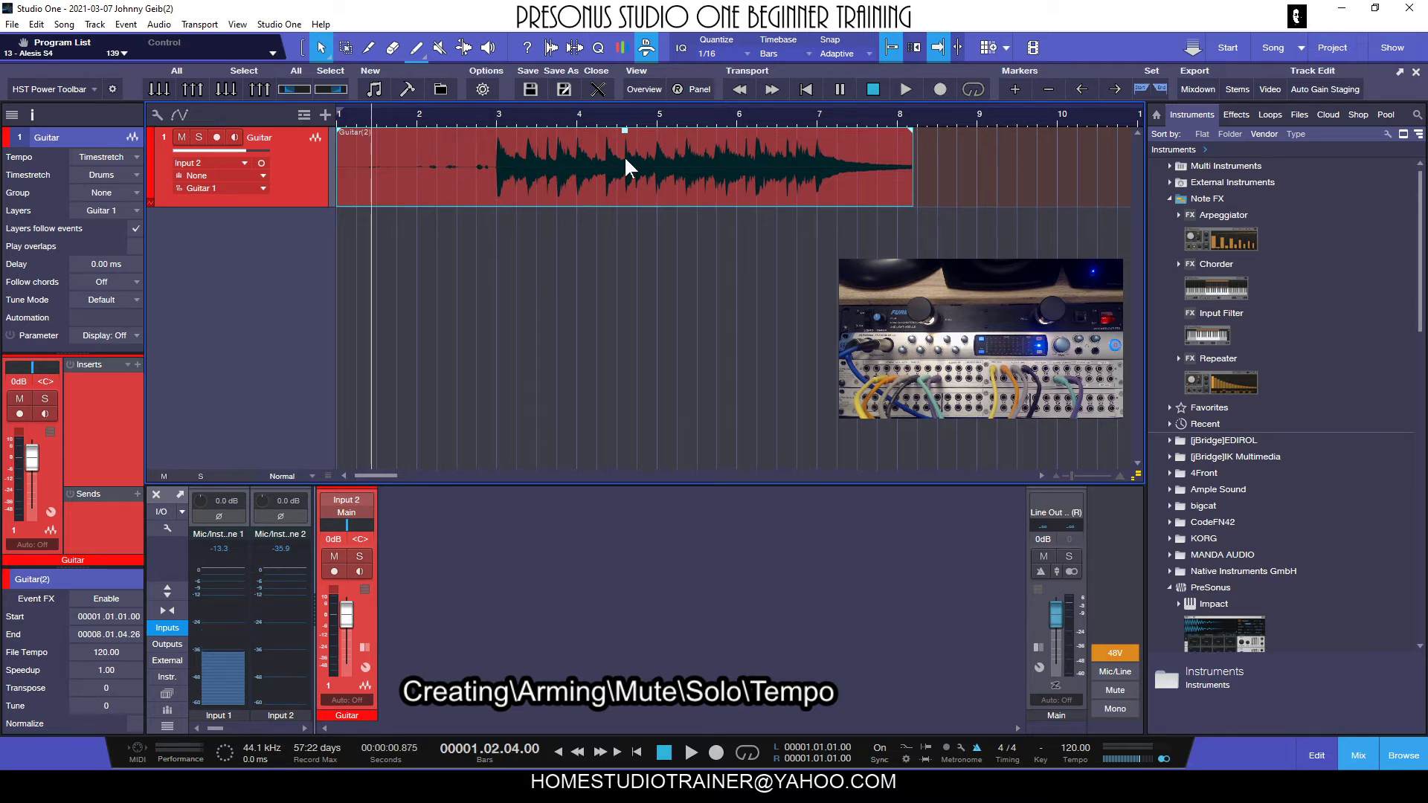
left_click(493, 116)
key("space")
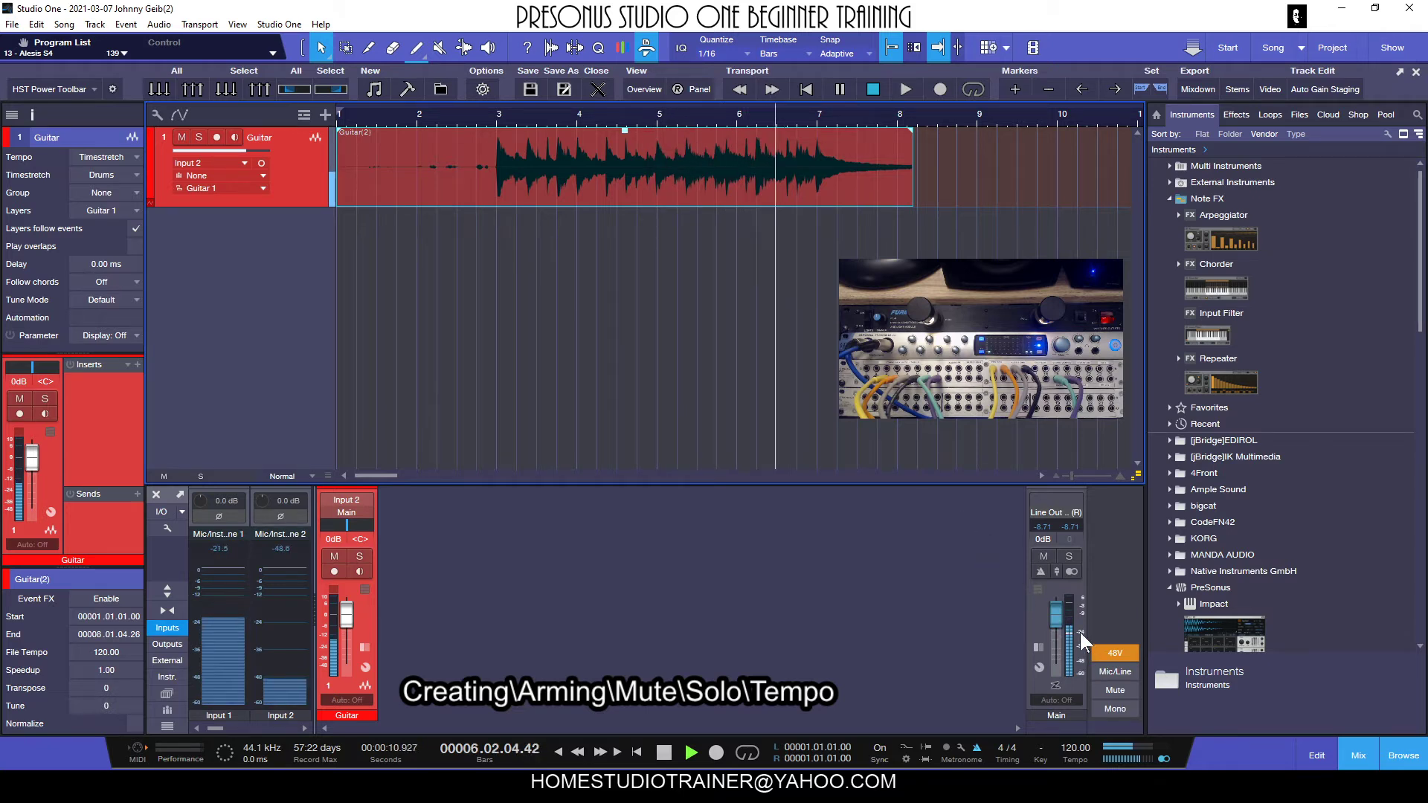
key("space")
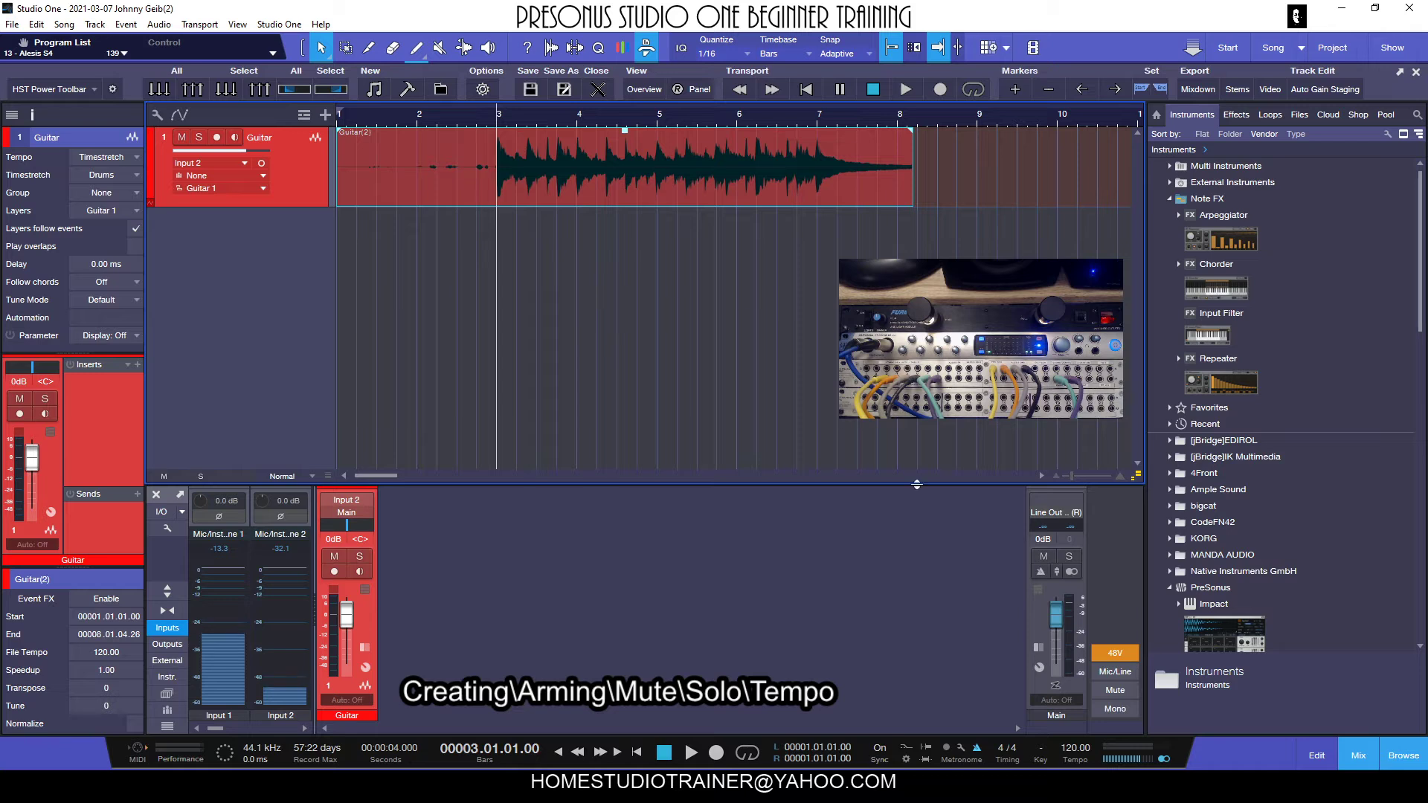
Lower the Guitar channel's volume fader to -7.6 dB and bring it back up to -1.0 dB.
mouse_move(1069, 623)
left_click_drag(345, 615, 351, 634)
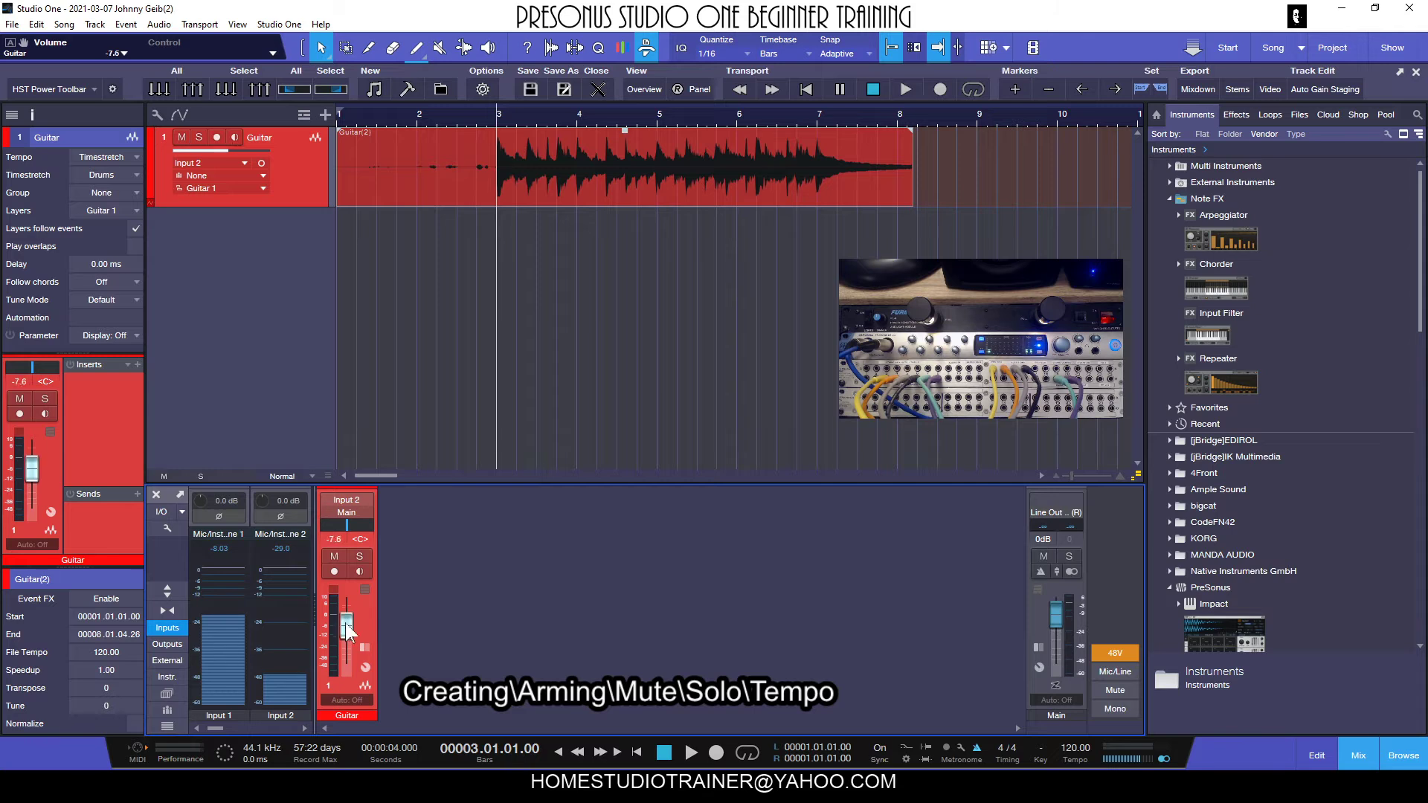
mouse_move(345, 622)
left_mouse_down()
mouse_move(346, 645)
mouse_move(352, 617)
left_mouse_up()
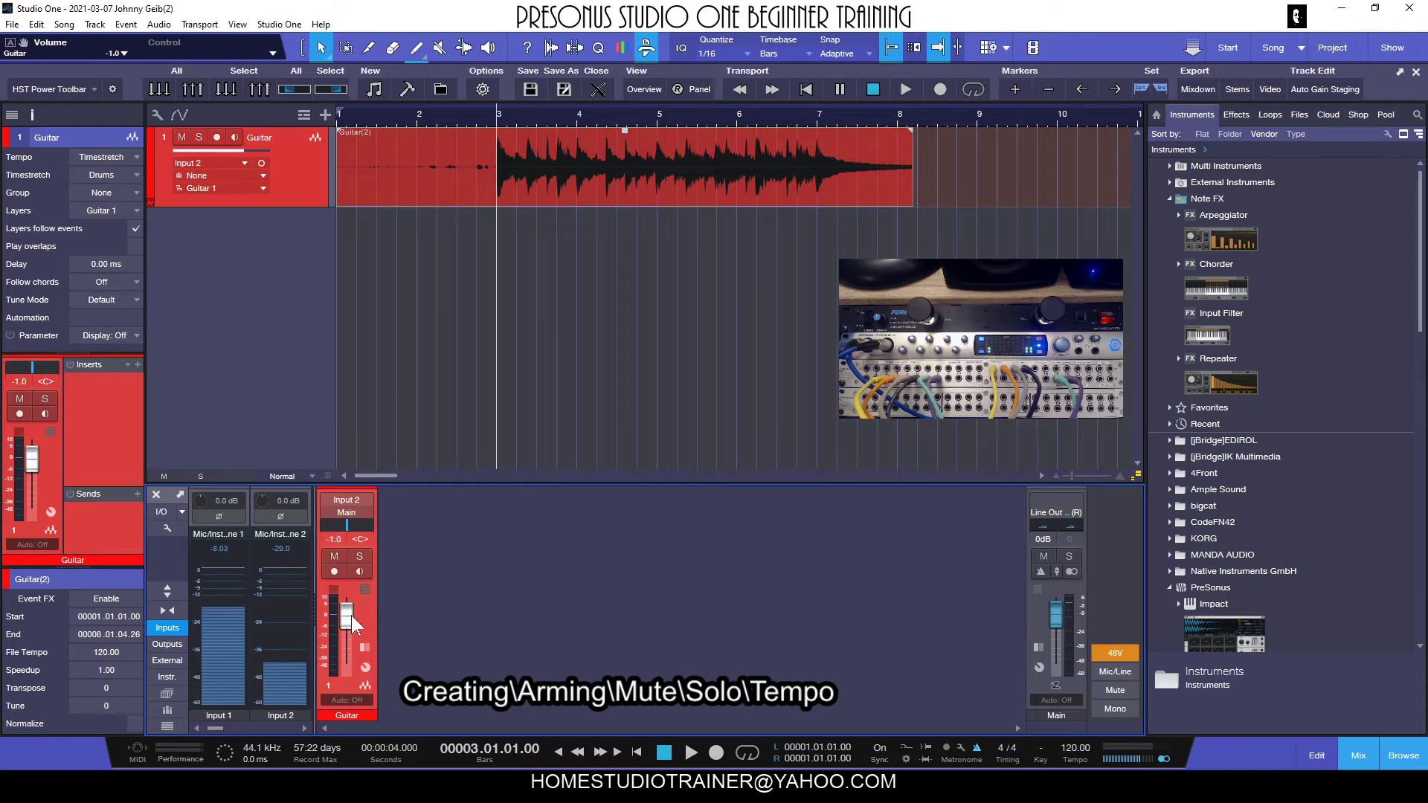
Arm the Guitar track and try its volume fader at -4.6 dB, -14.2 dB and -1.0 dB.
left_click(217, 137)
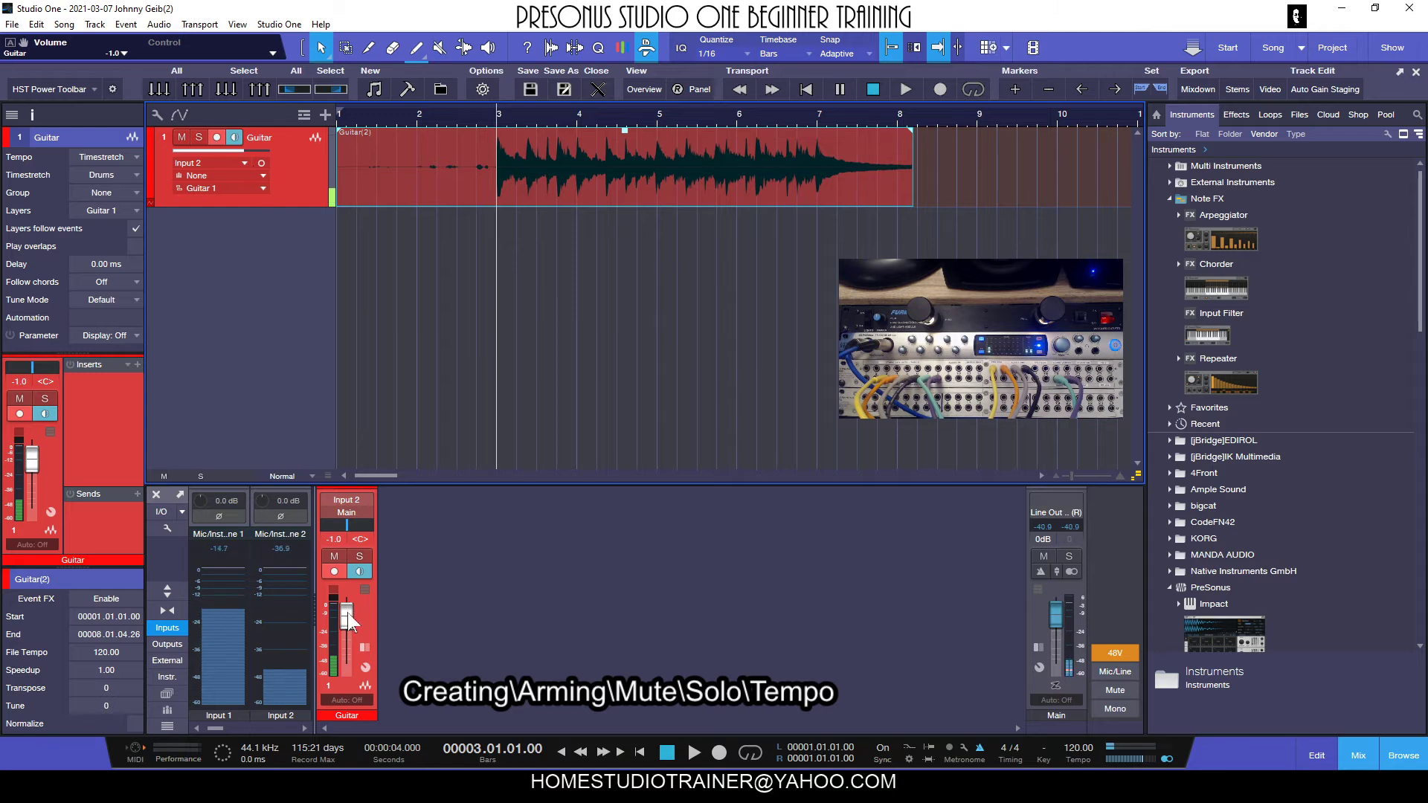
mouse_move(345, 614)
left_mouse_down()
mouse_move(346, 644)
mouse_move(351, 603)
mouse_move(352, 614)
left_mouse_up()
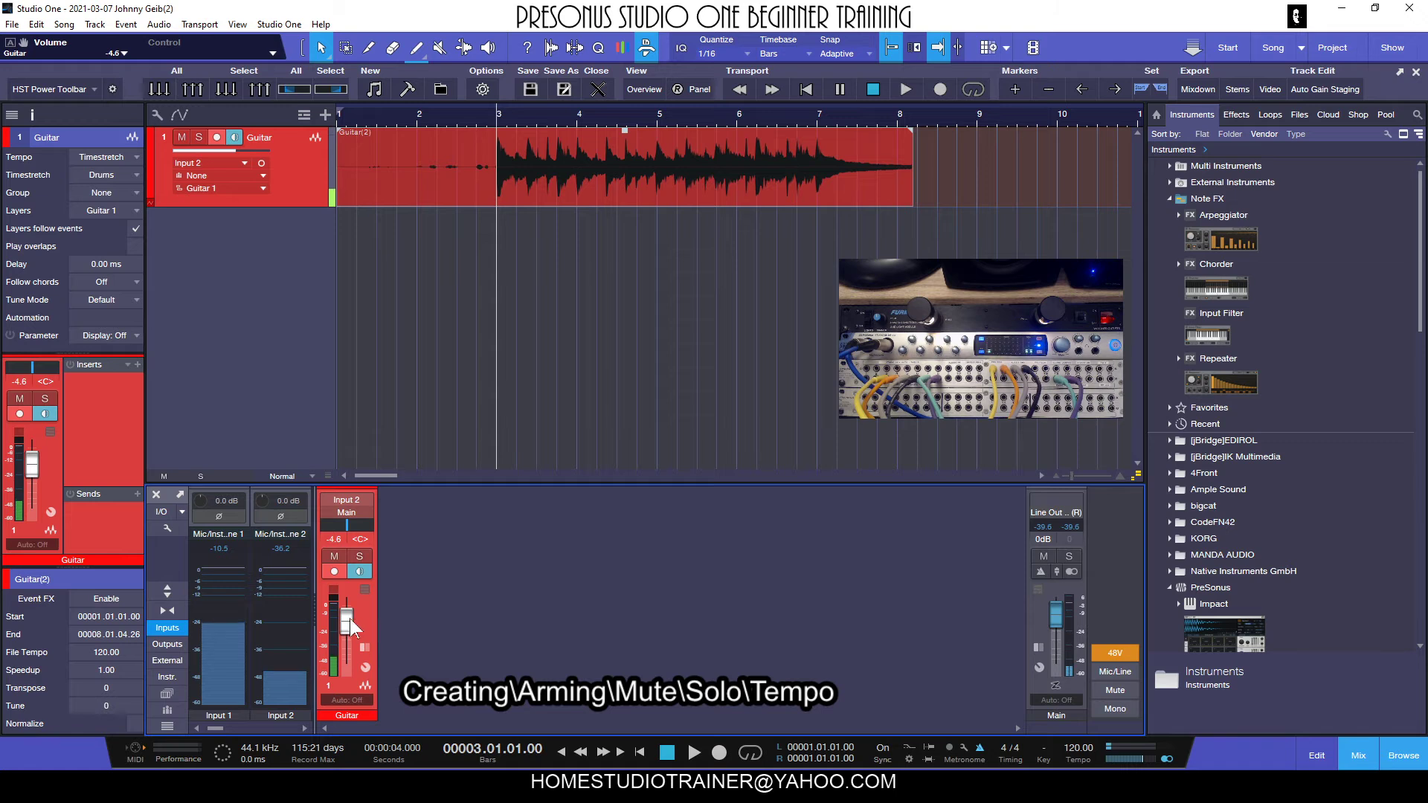
left_click_drag(348, 619, 350, 632)
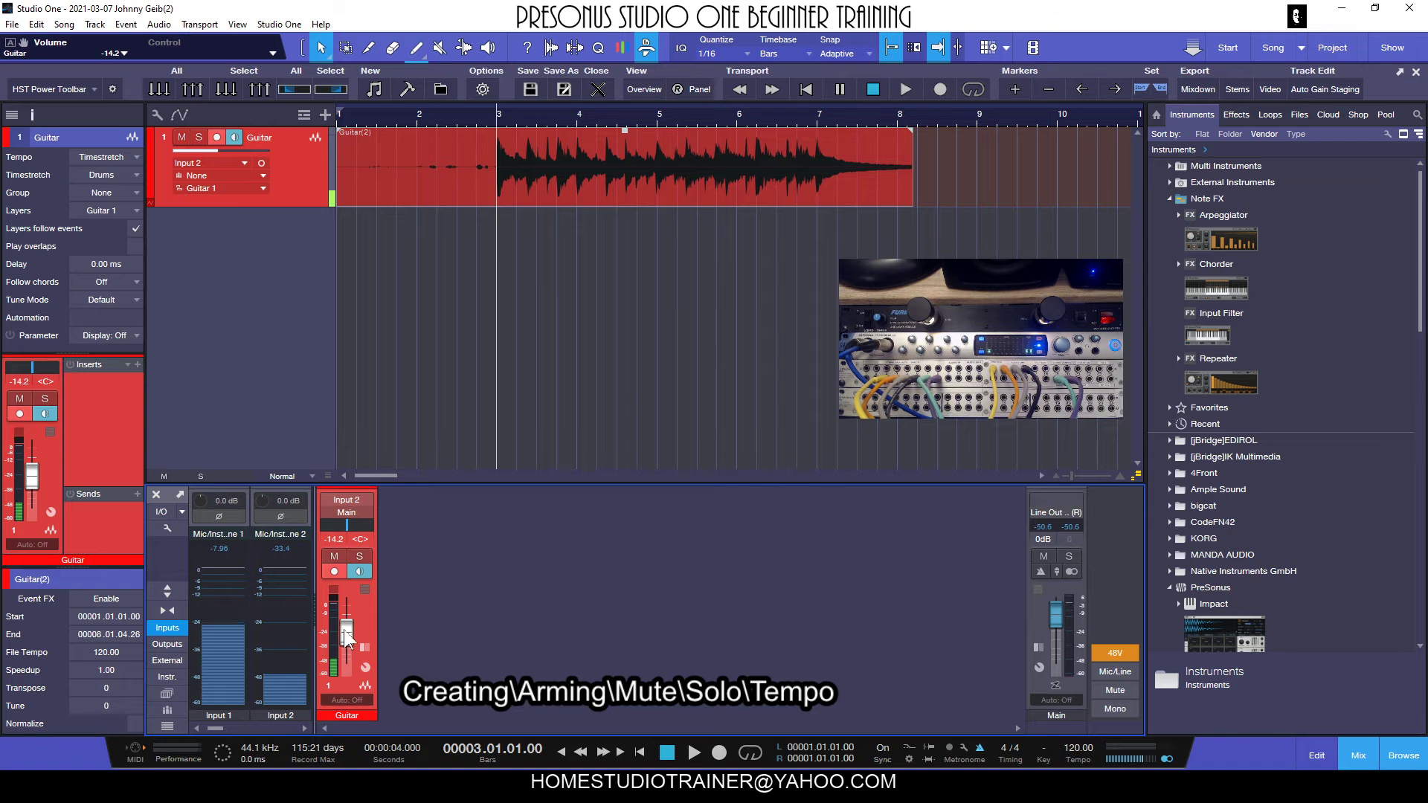
left_click_drag(347, 635, 346, 615)
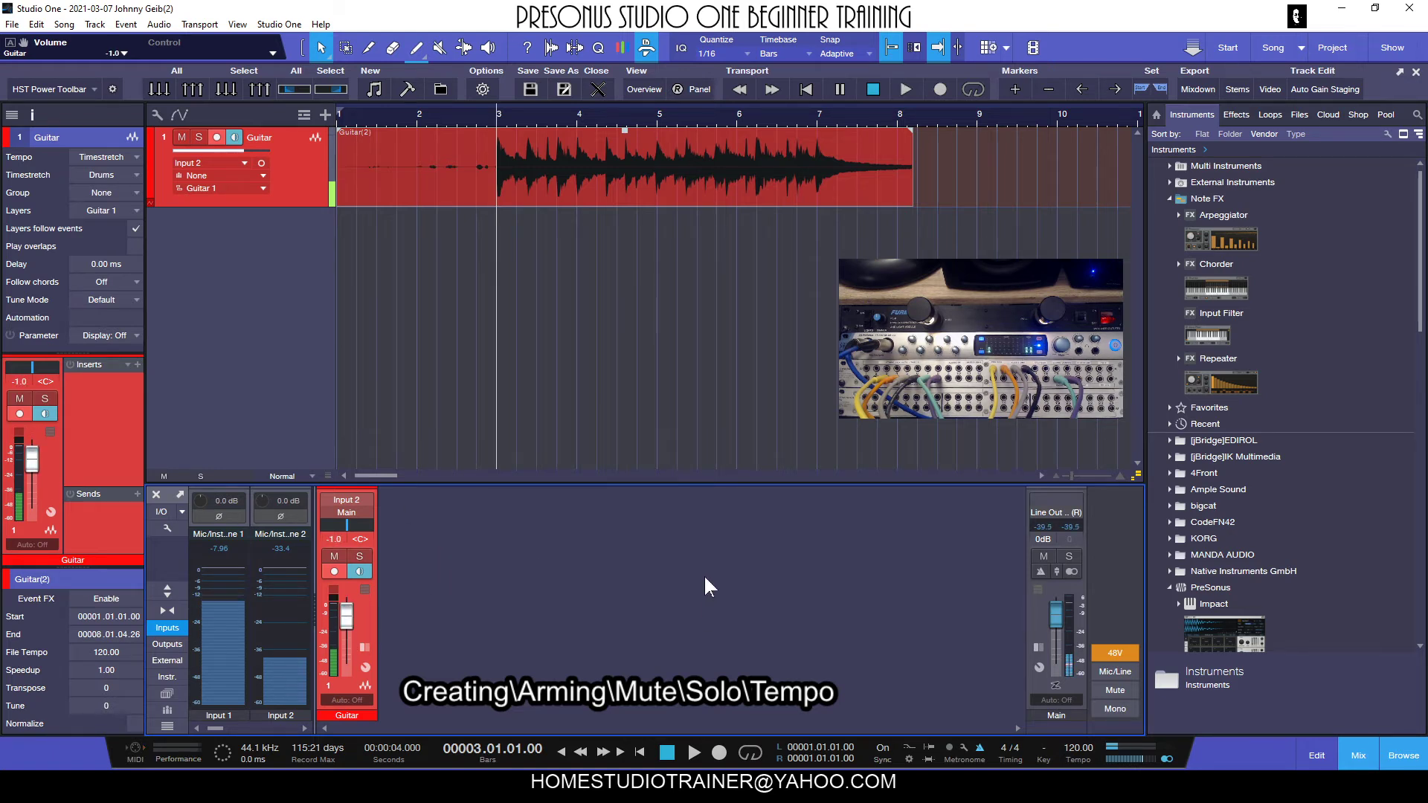
Raise the Guitar channel's volume fader to +1.5 dB and +3.5 dB, and finally set it to 0 dB.
left_click_drag(345, 613, 345, 609)
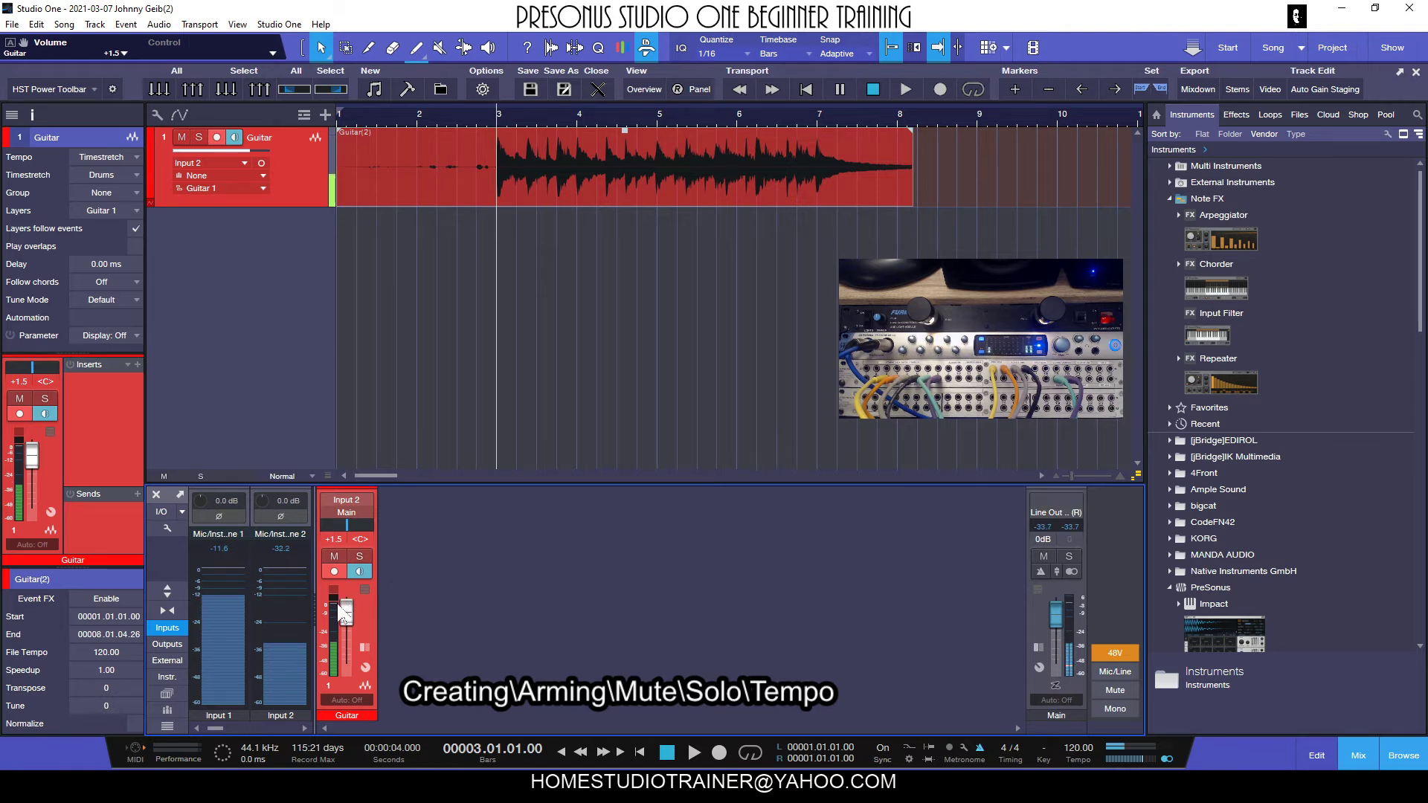
left_click_drag(347, 617, 357, 610)
scroll(356, 609, "down", 4)
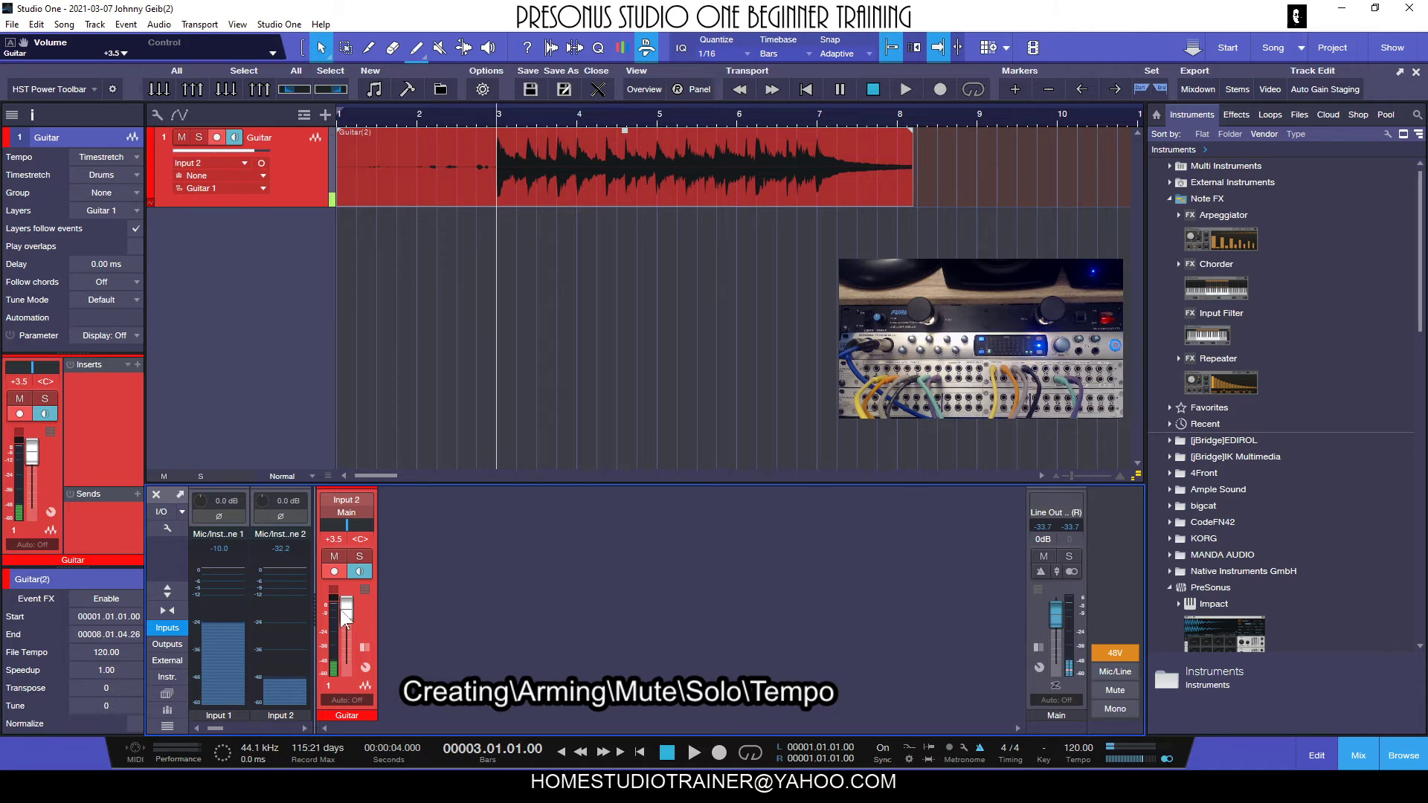
mouse_move(345, 617)
left_mouse_down()
mouse_move(338, 683)
mouse_move(357, 614)
left_mouse_up()
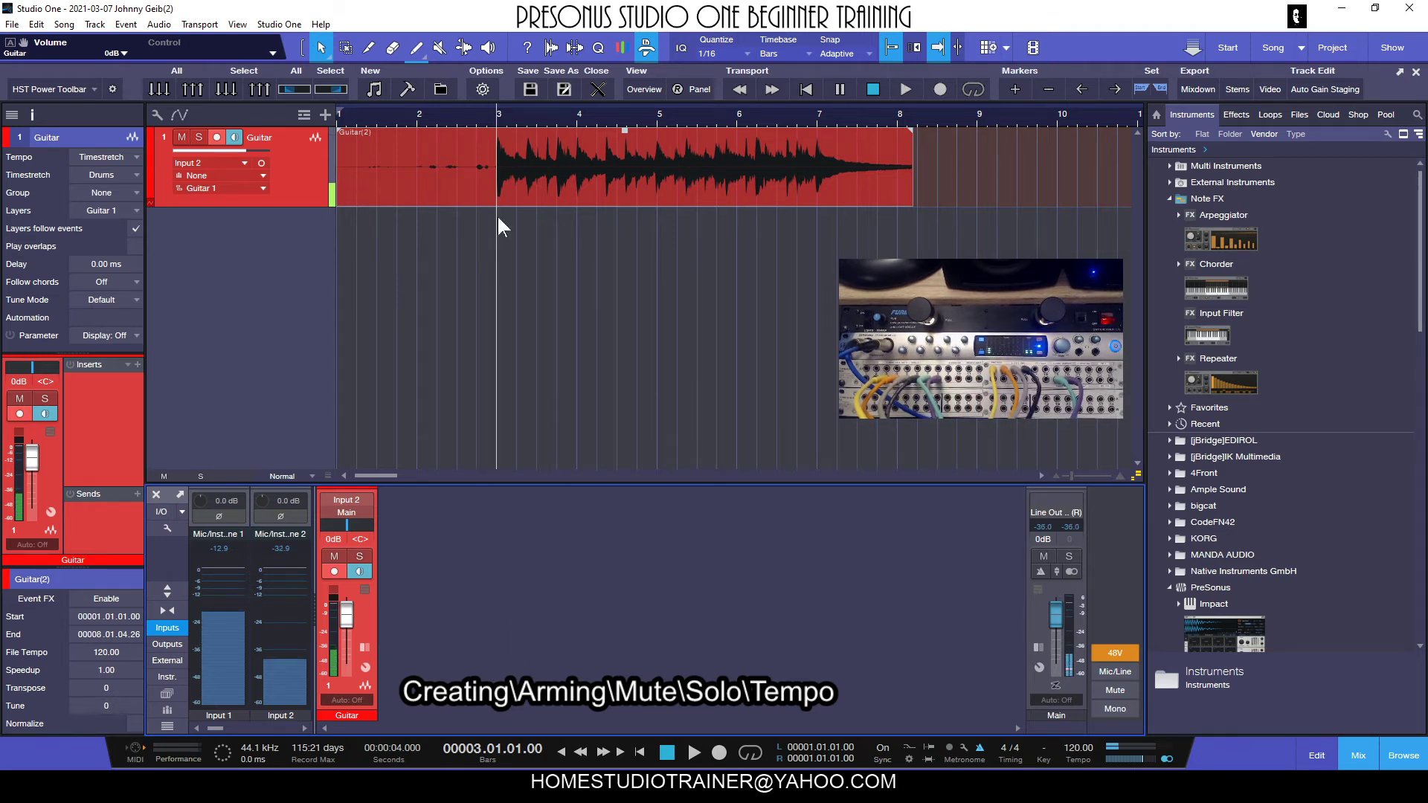
Play the armed Guitar track from bar 3 to past bar 6, stop playback and disarm the track.
key("space")
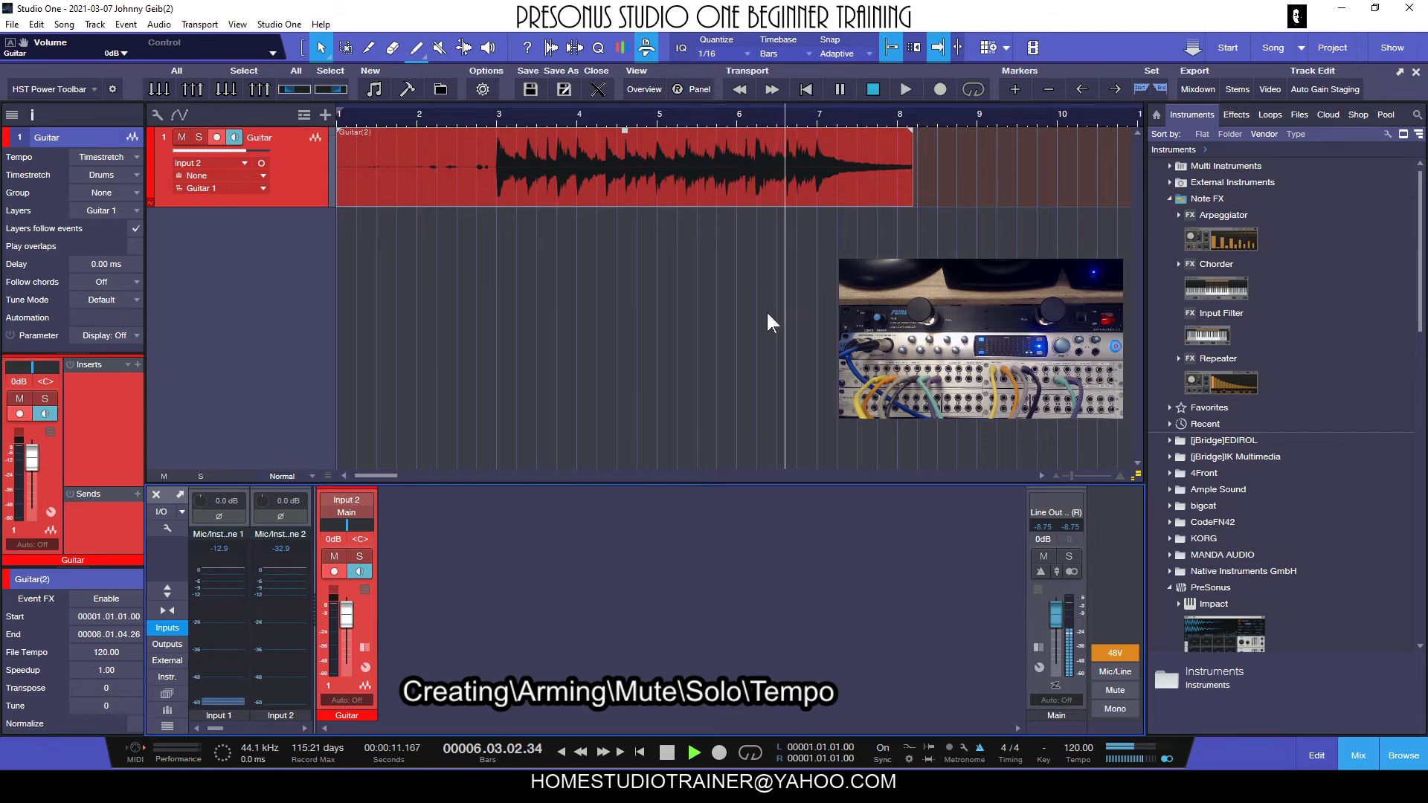
key("space")
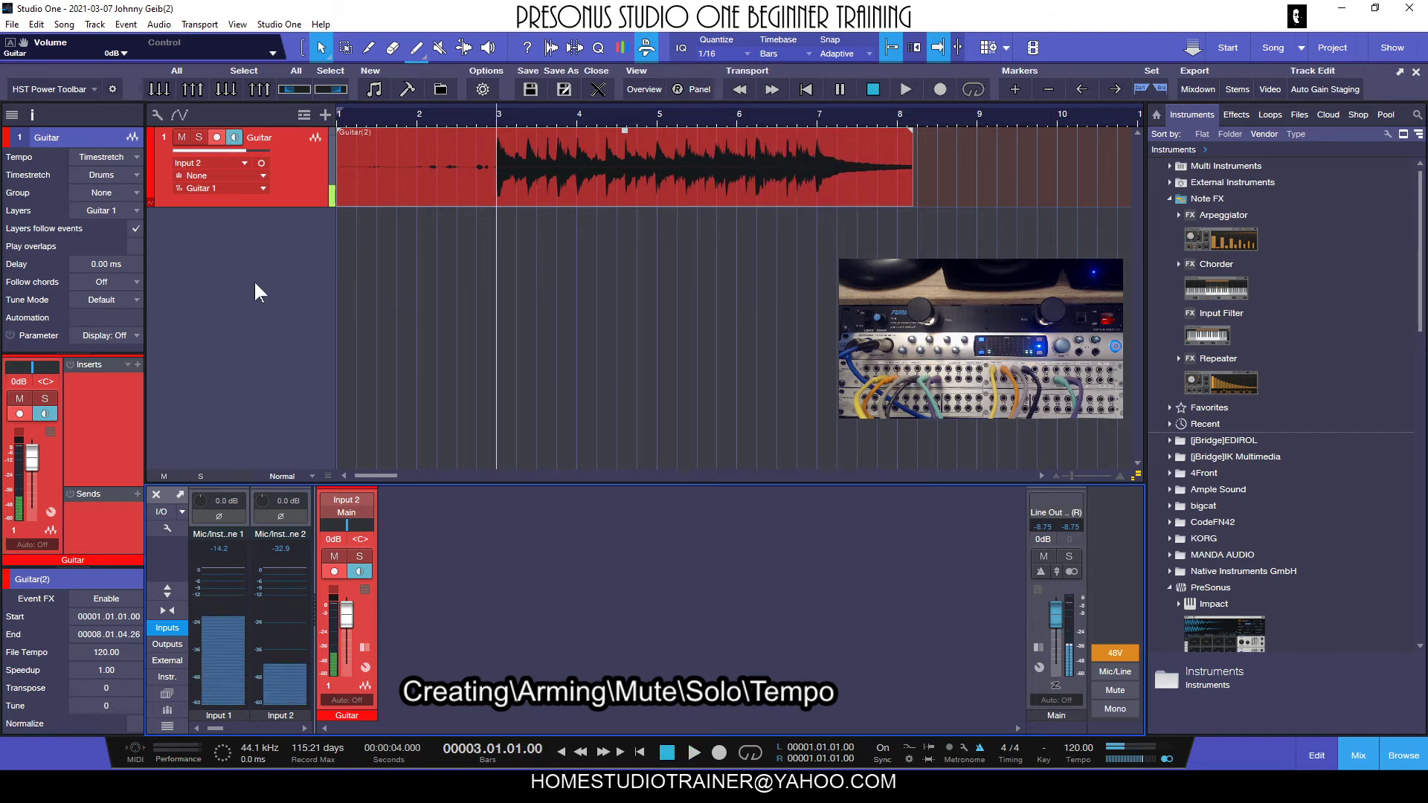
left_click(217, 136)
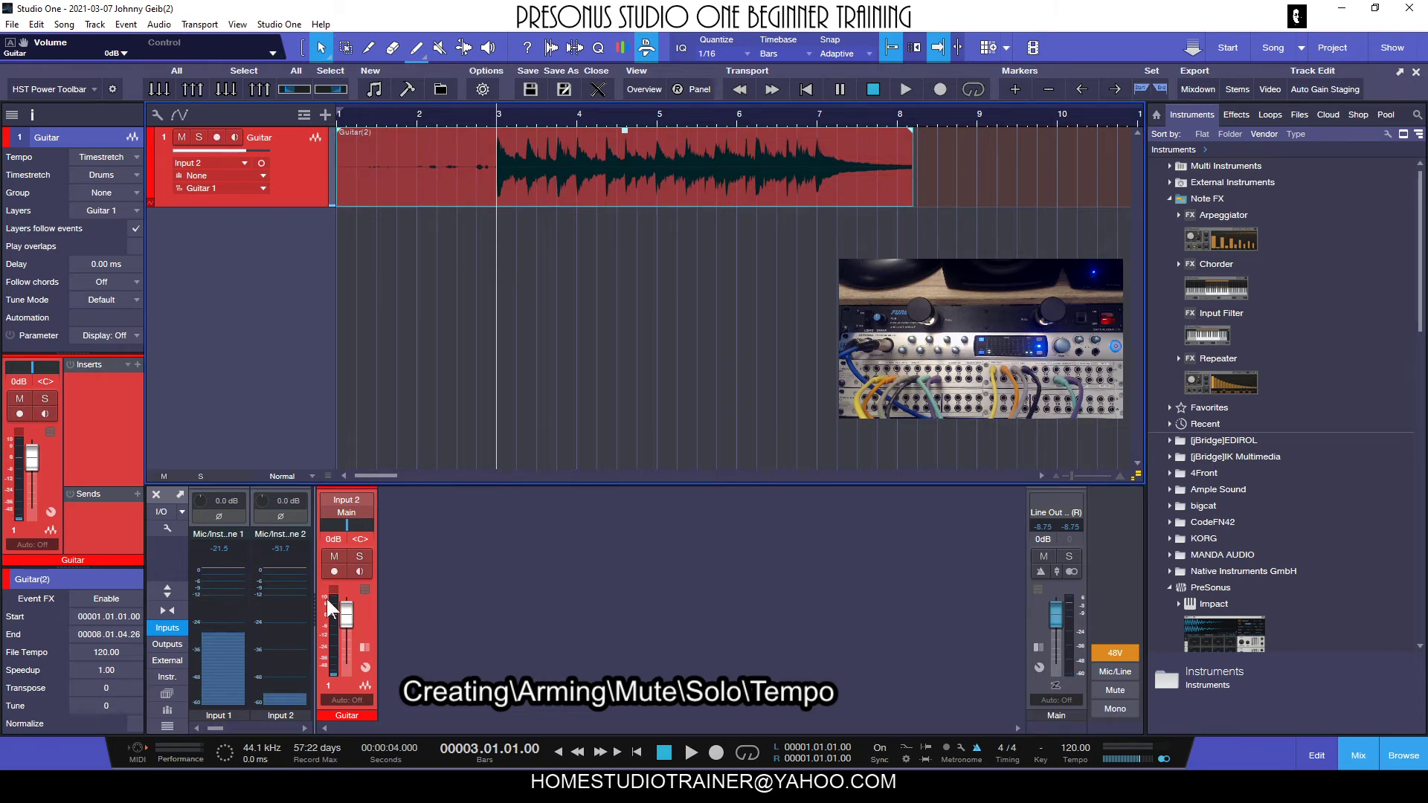
Add one mono audio track named Guitar 2.
left_click(324, 114)
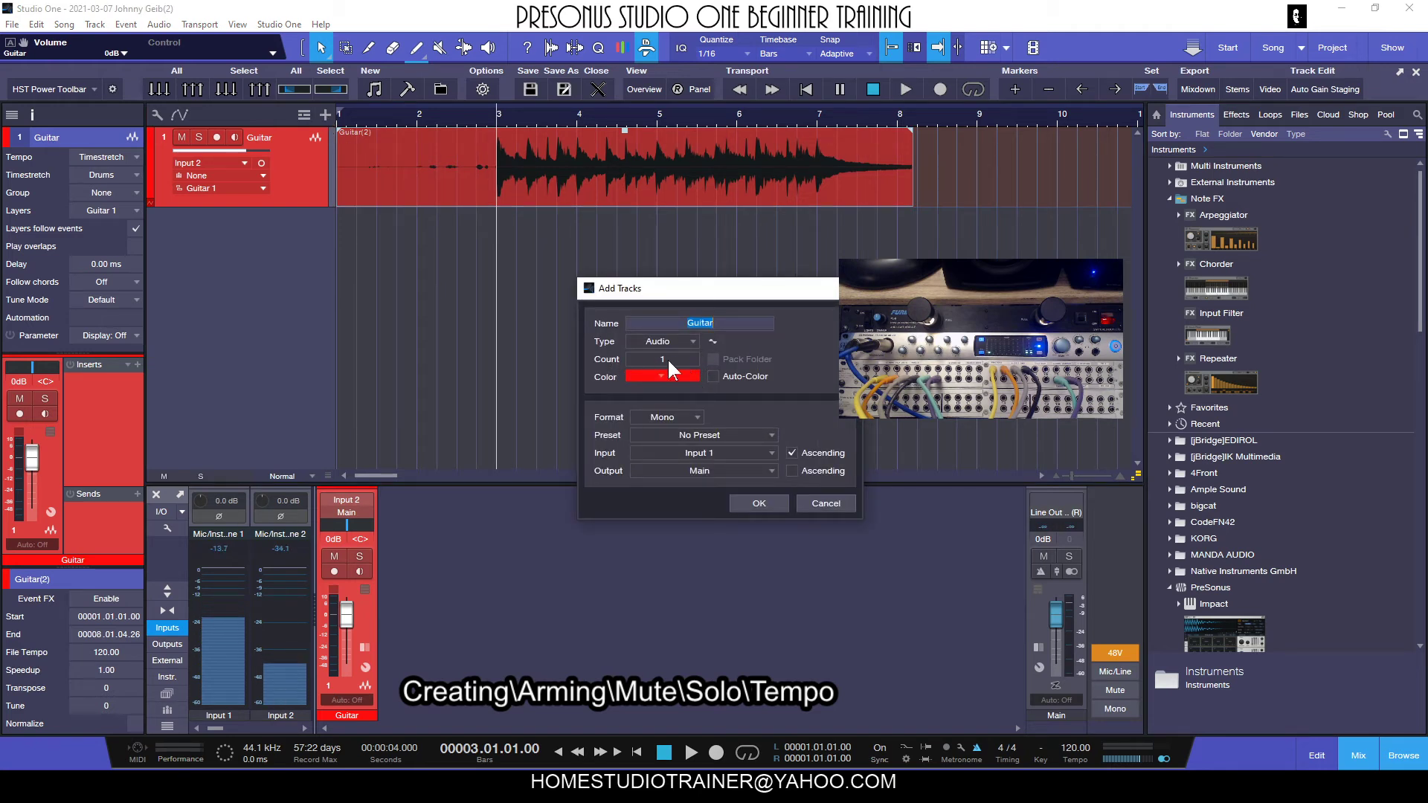
left_click(722, 324)
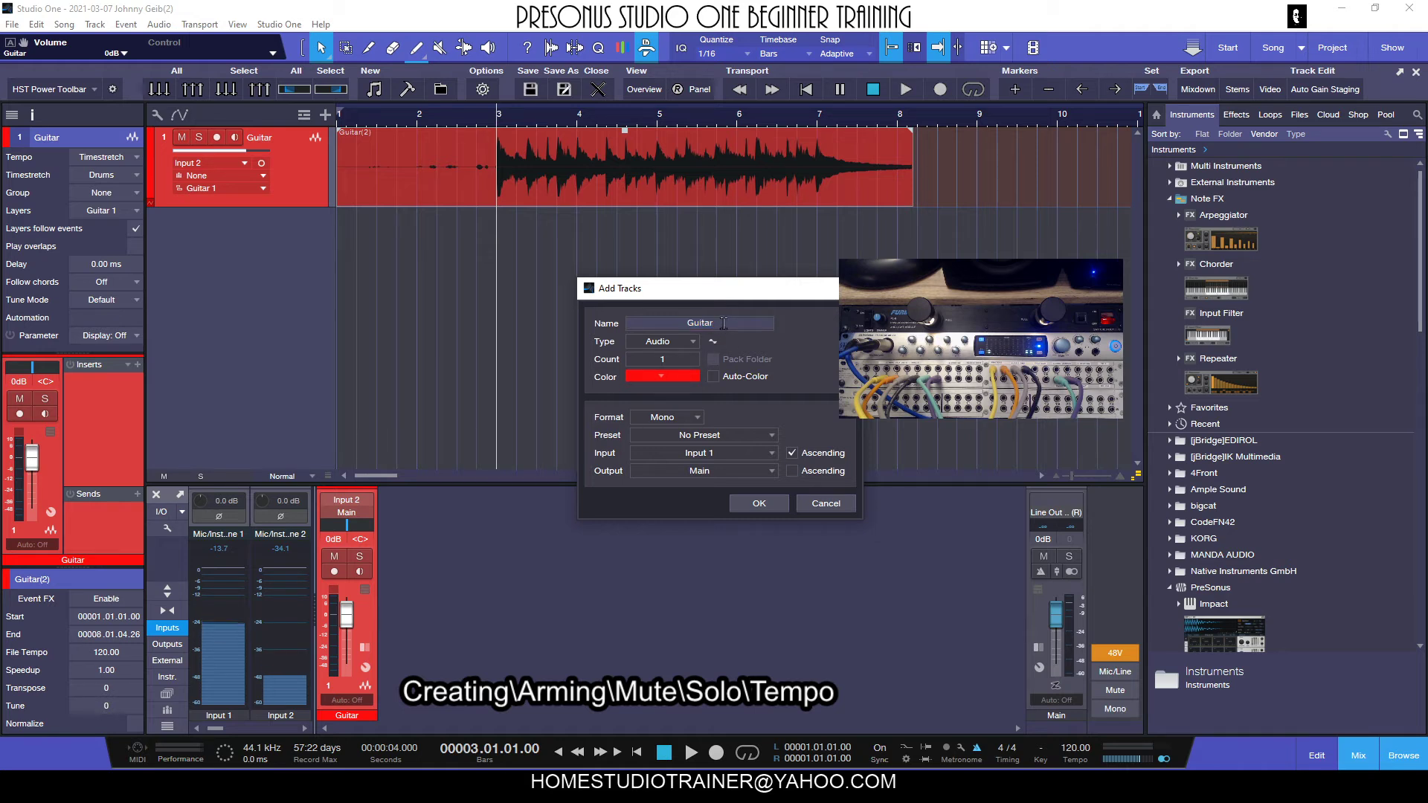
type("2")
left_click(759, 503)
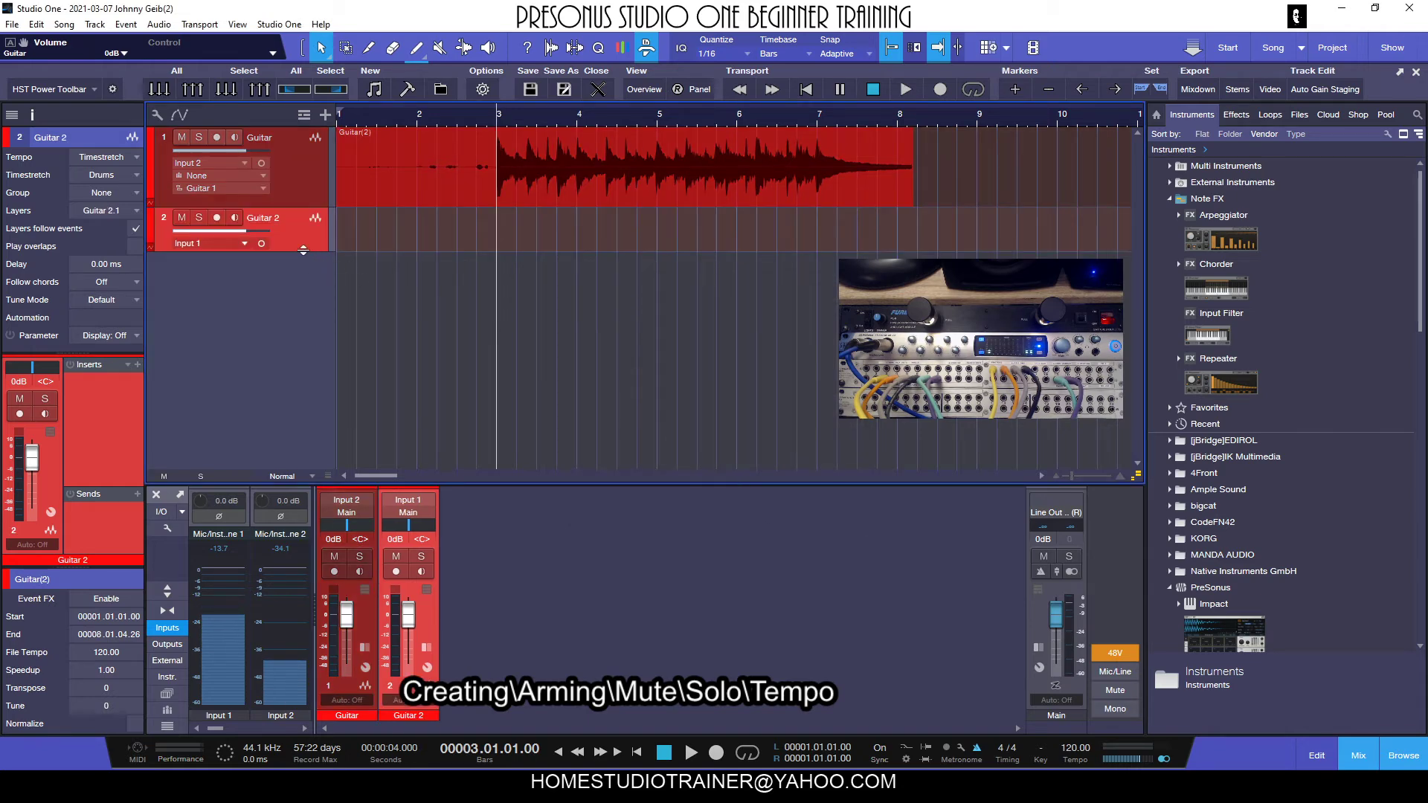
Increase the Guitar 2 track's height and set its input to Input 2.
left_click_drag(301, 252, 299, 279)
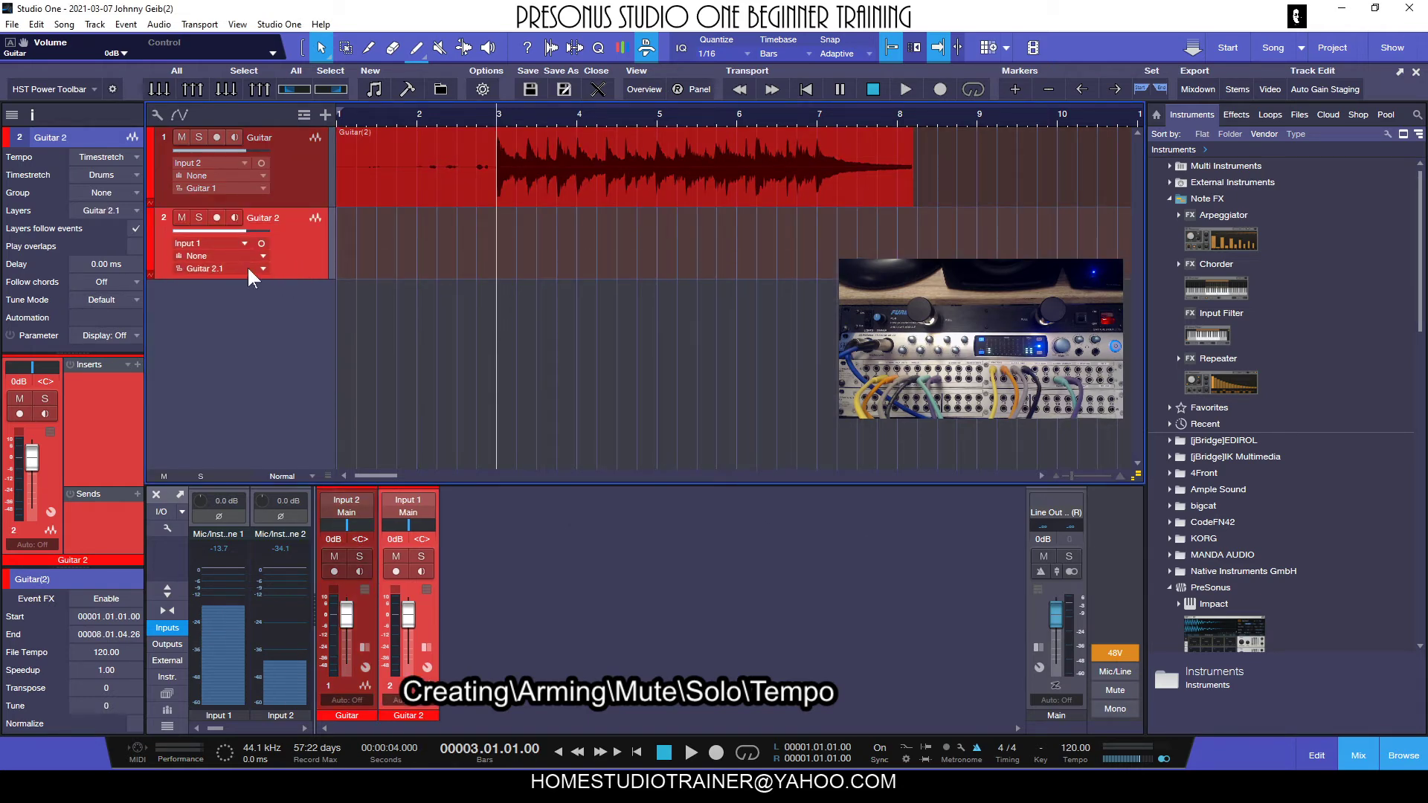
left_click(217, 245)
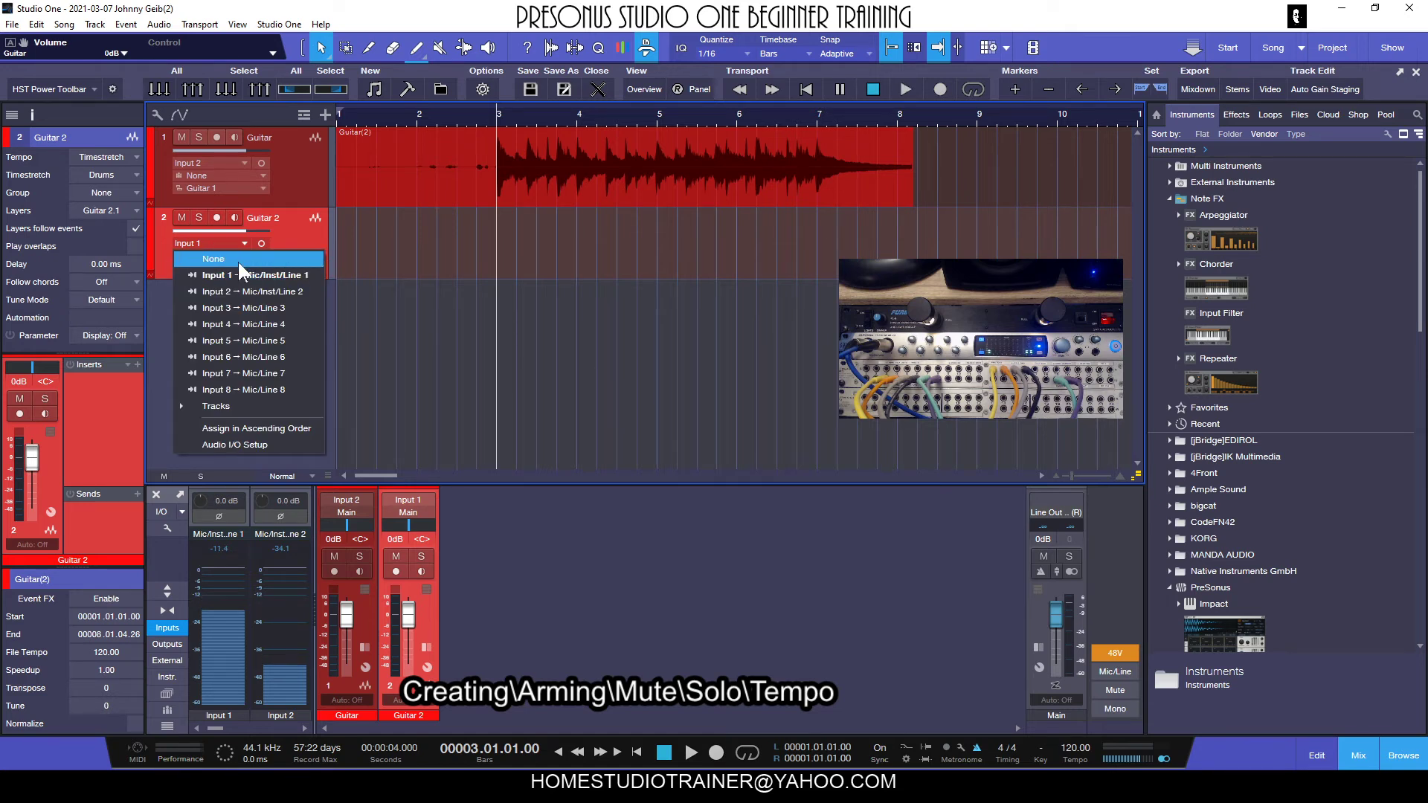
left_click(220, 290)
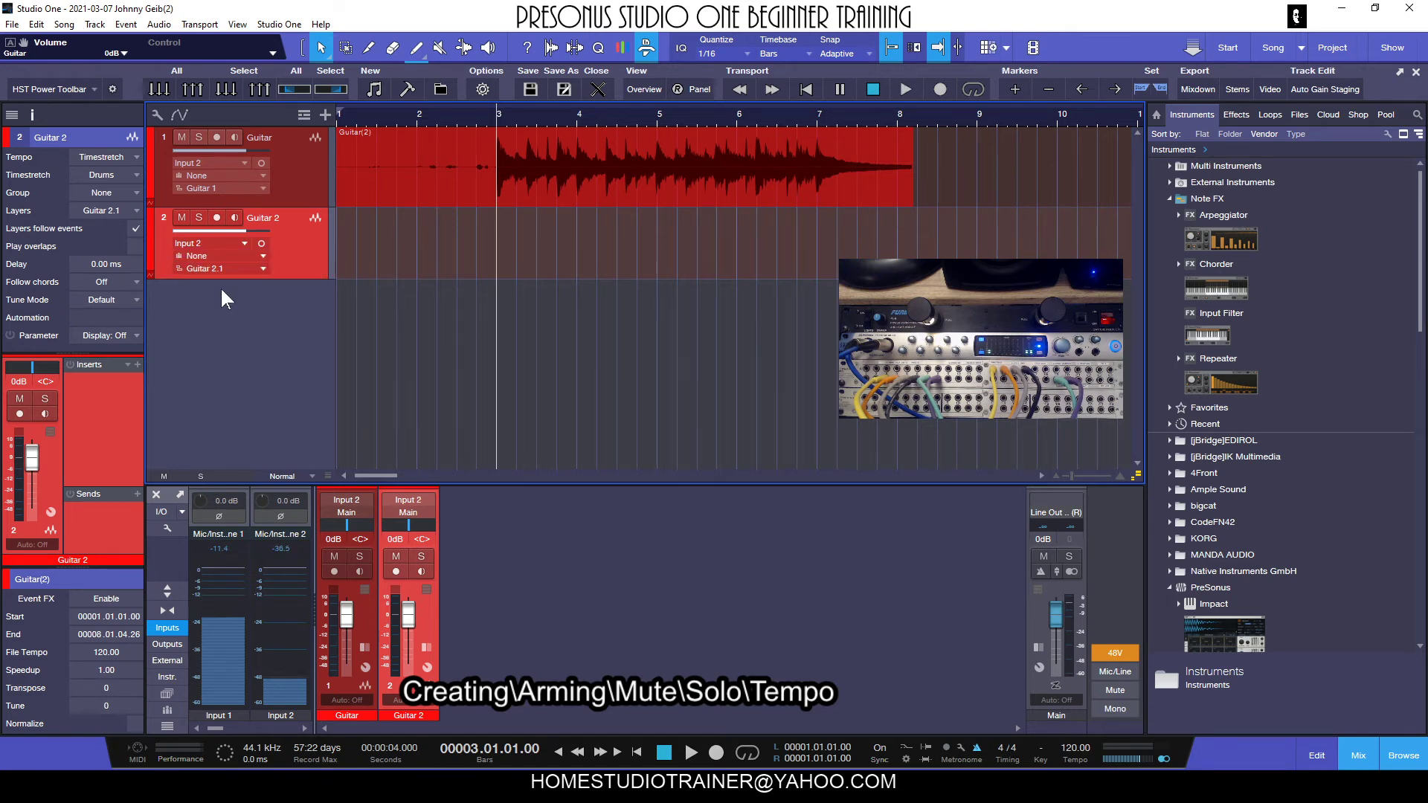
Arm the Guitar 2 track, play the existing take from bar 3, stop, and return to the start of the song.
left_click(216, 216)
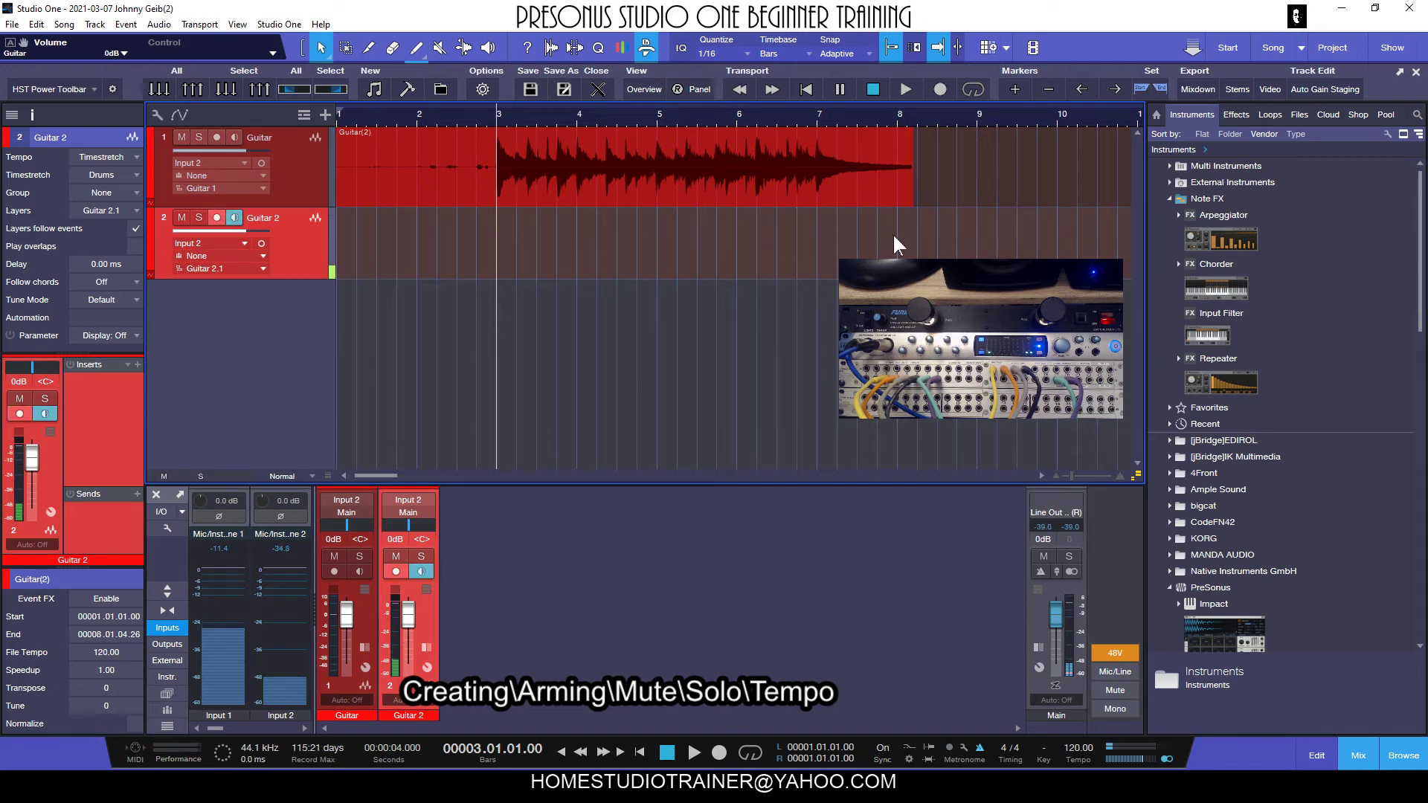
key("space")
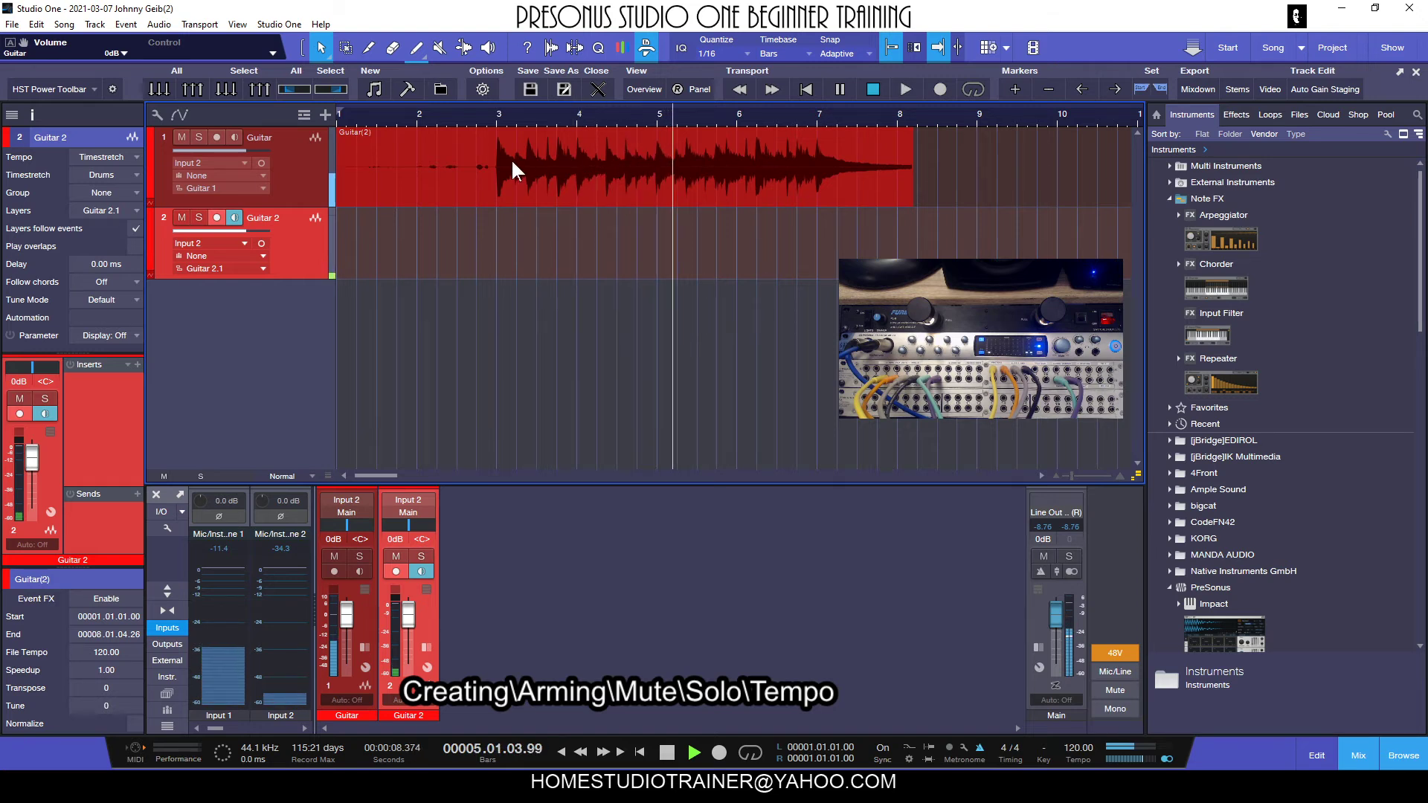
key("space")
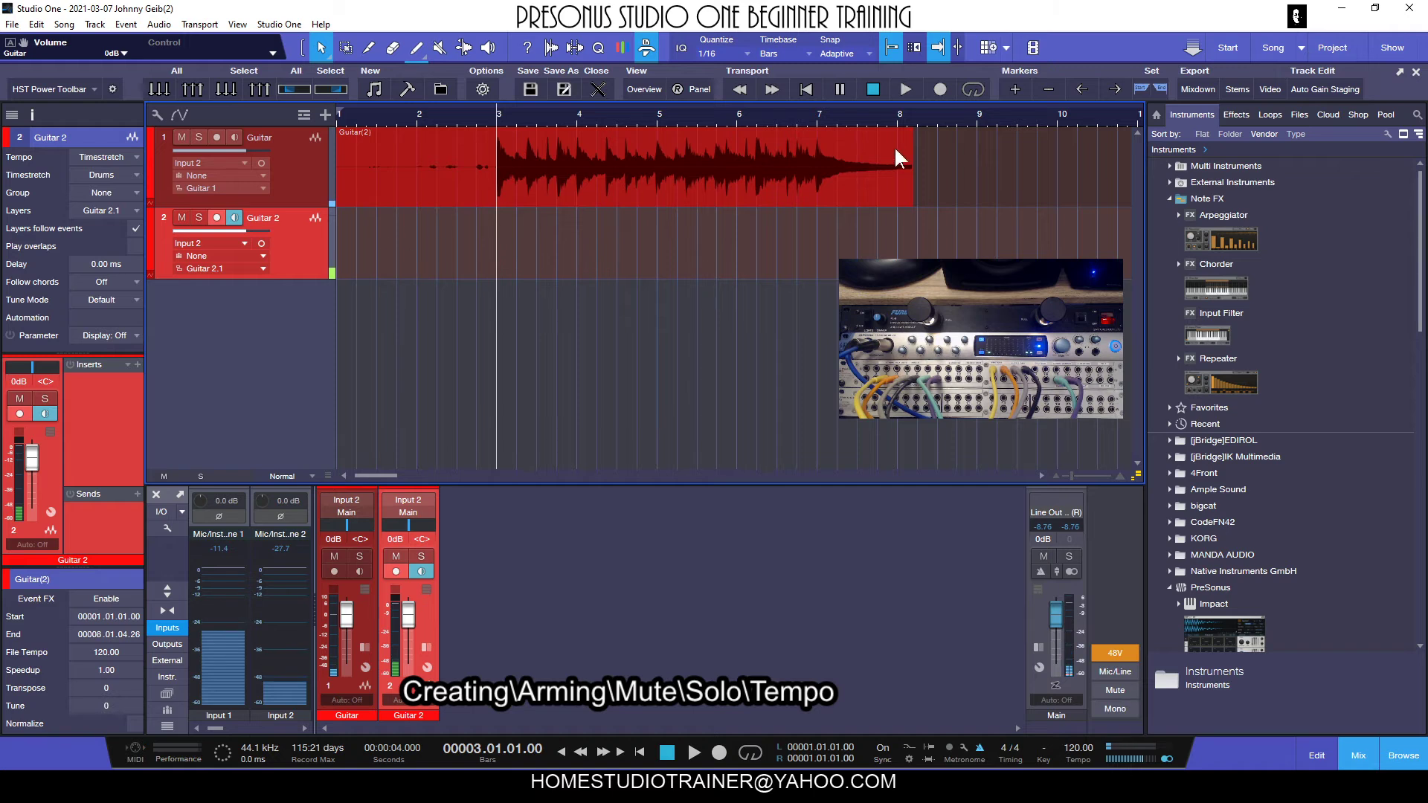
left_click(667, 753)
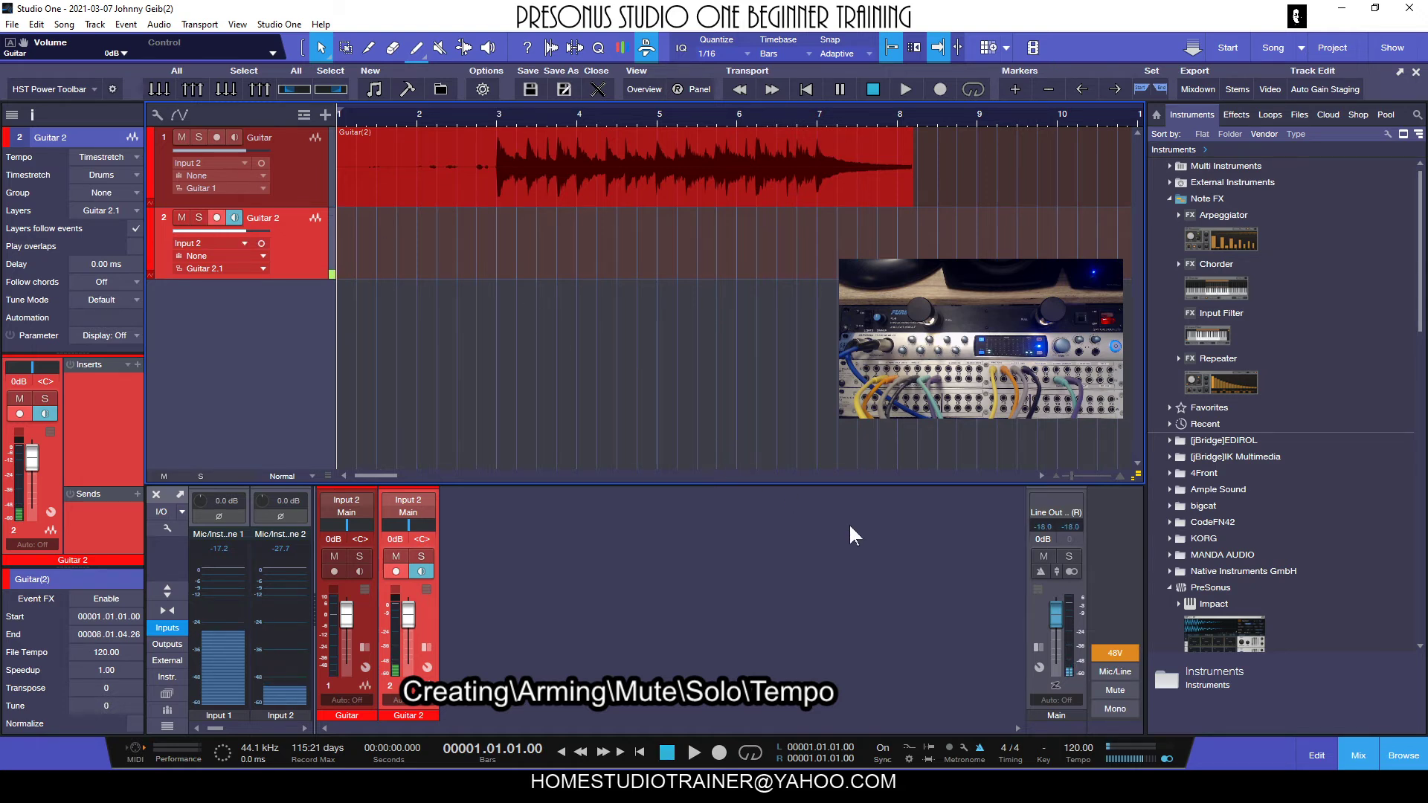
Turn on the metronome for the Main output and record a Guitar 2 take from bar 1 to about bar 8.
left_click(1041, 571)
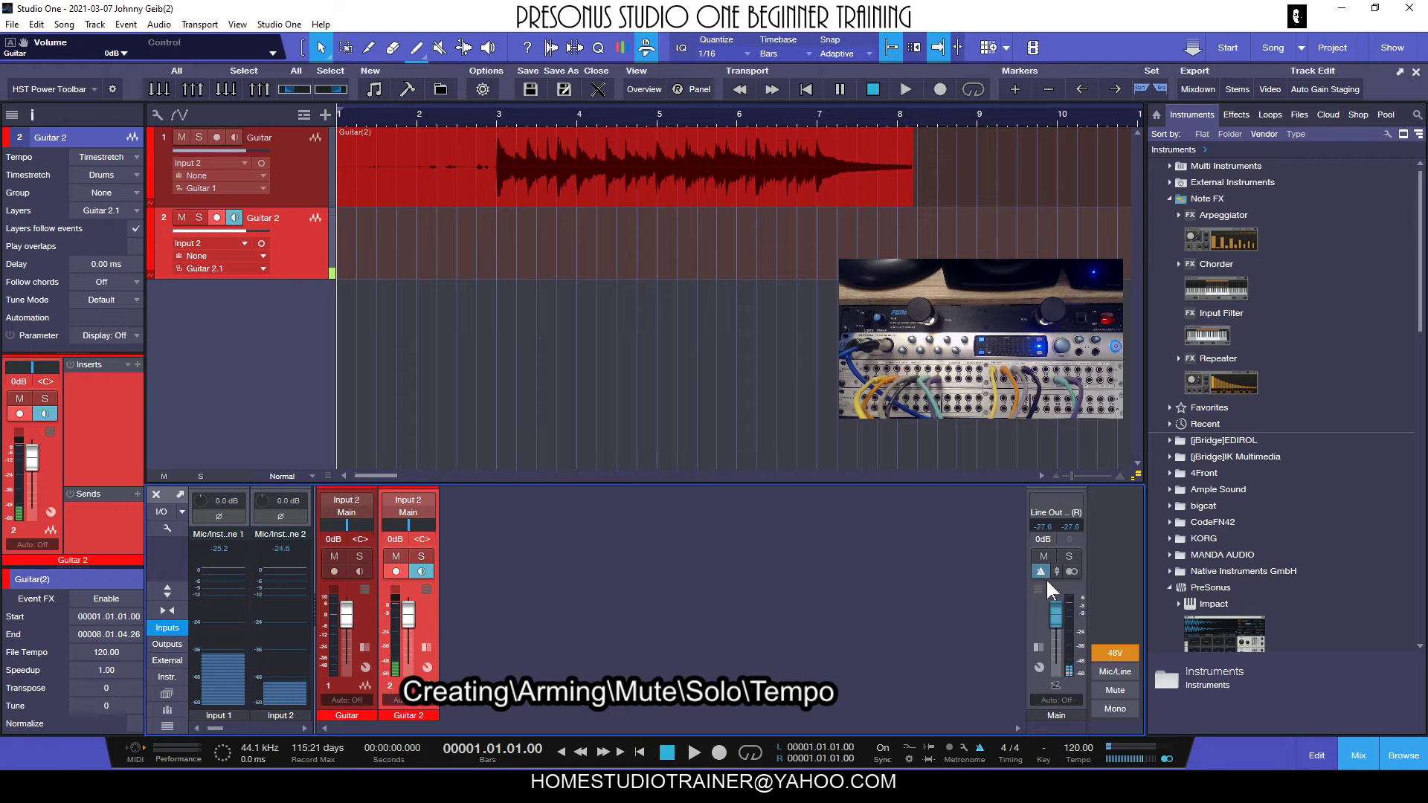
left_click(719, 753)
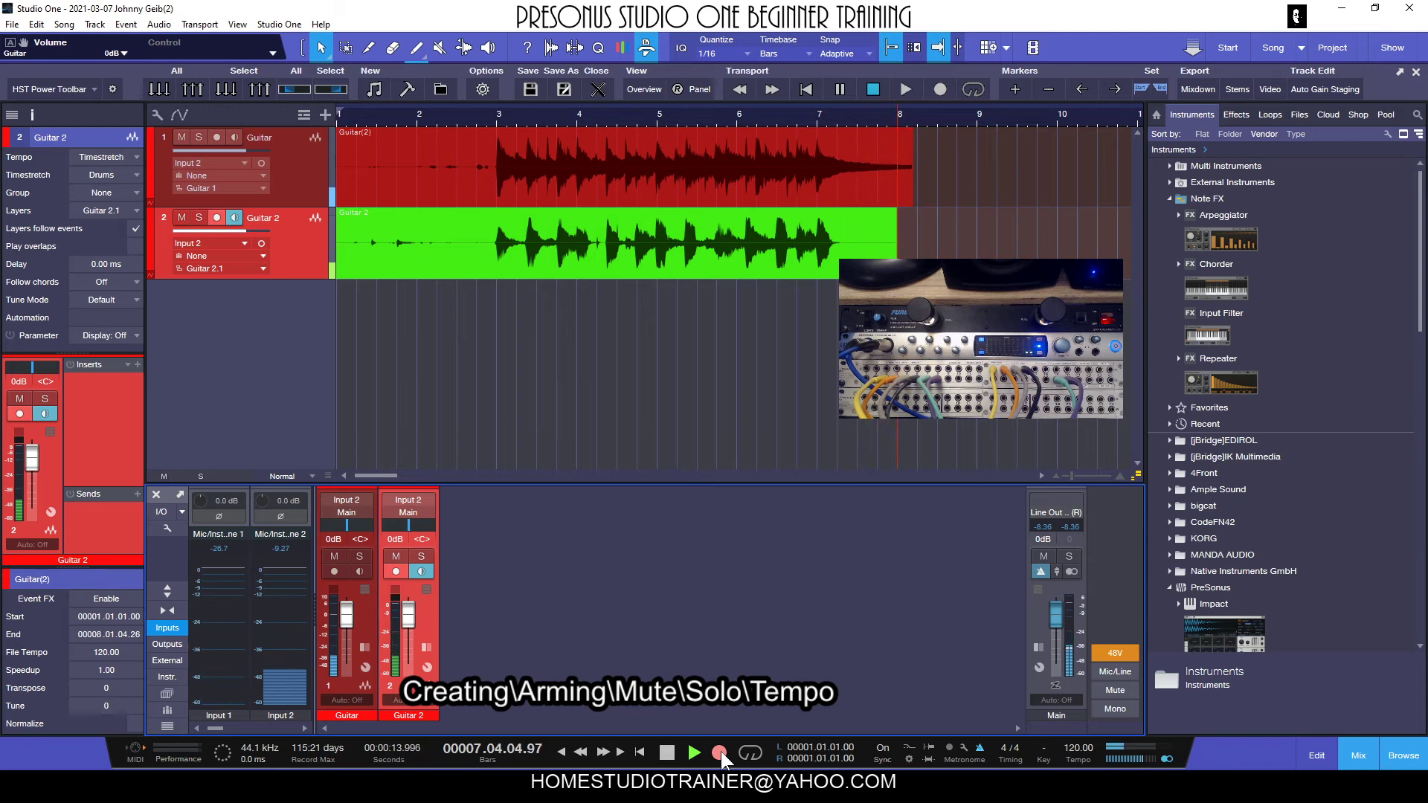
key("space")
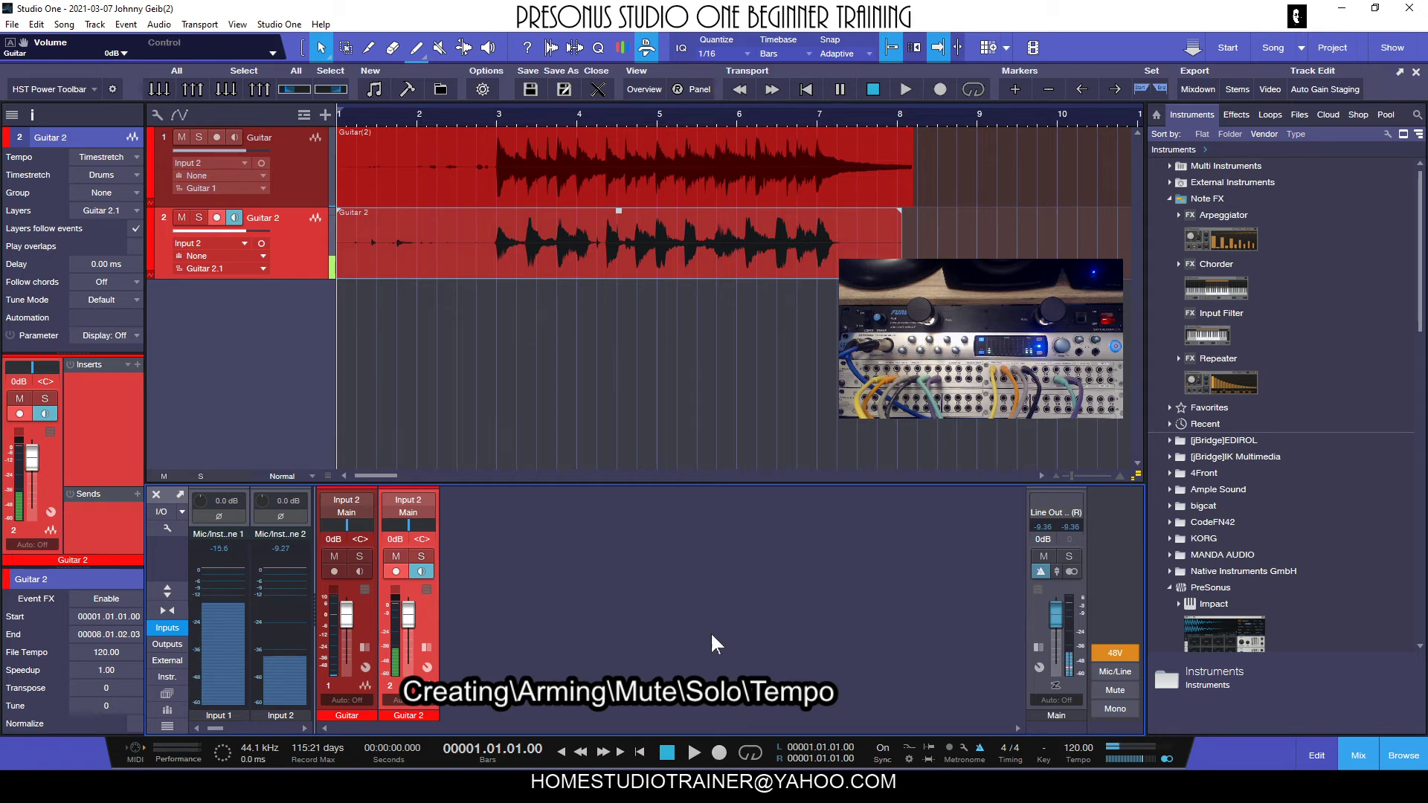
Play both takes from just before bar 3, lower the Guitar volume to -3.6 dB, stop playback and reset the volume to 0 dB.
left_click(479, 114)
key("space")
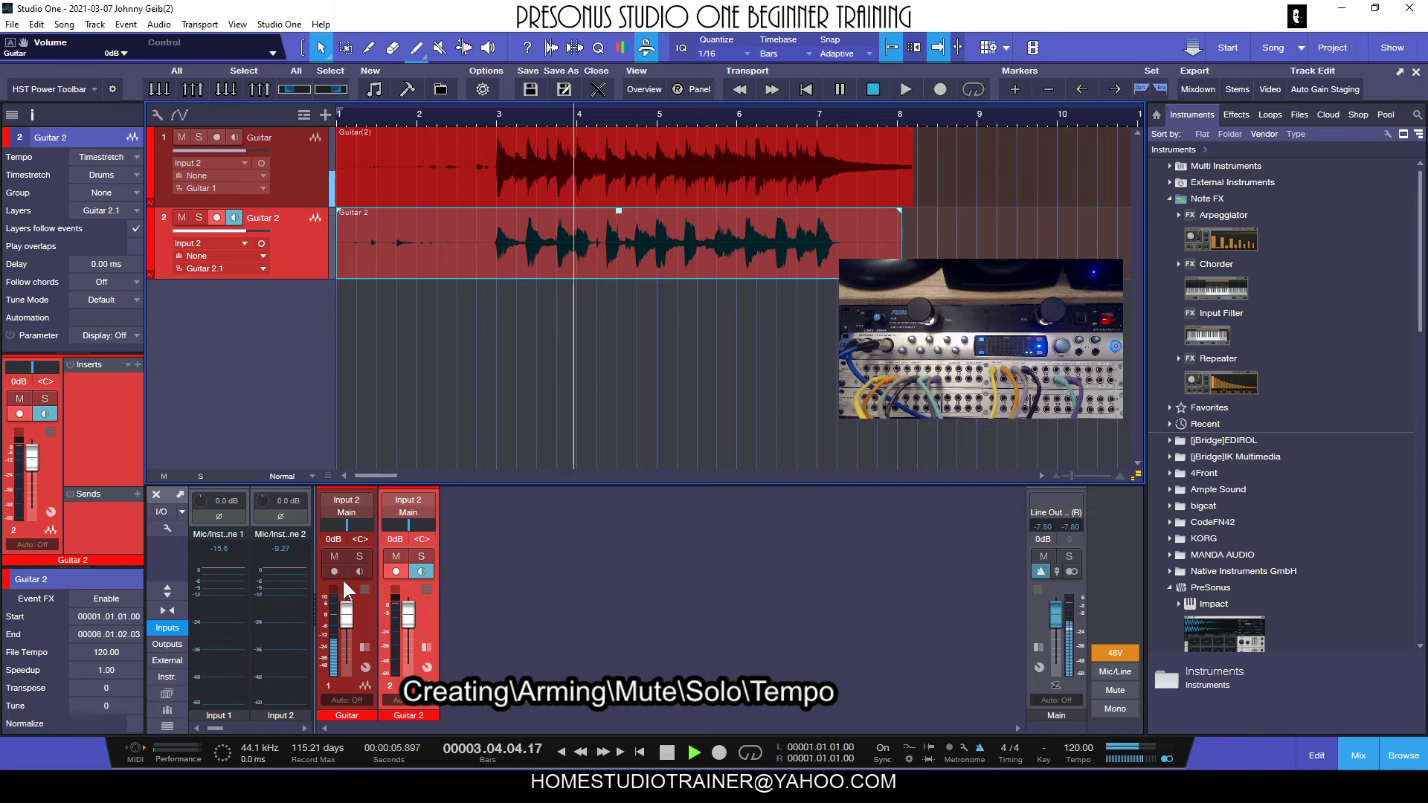
mouse_move(348, 616)
left_mouse_down()
mouse_move(352, 644)
mouse_move(359, 610)
left_mouse_up()
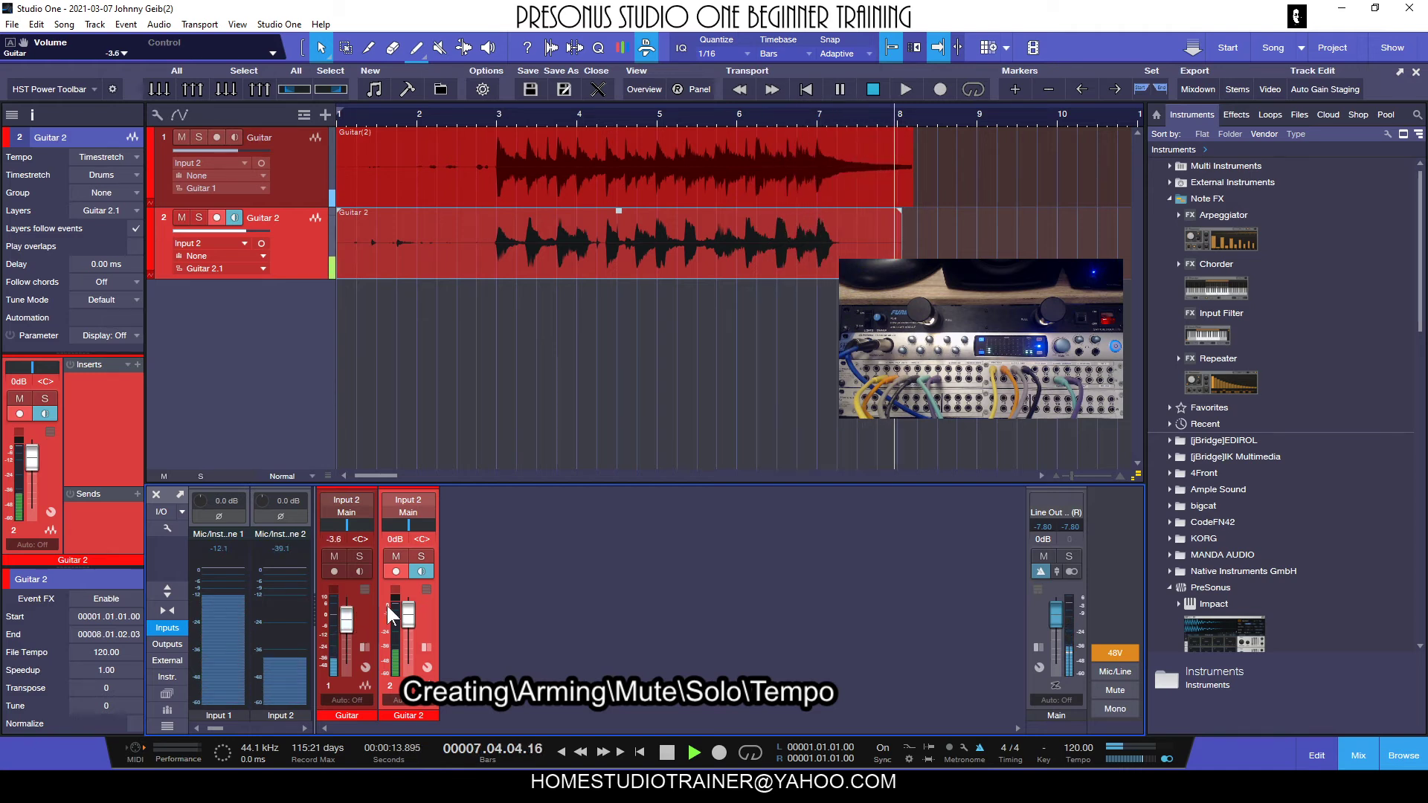
key("space")
left_click(346, 619, "ctrl")
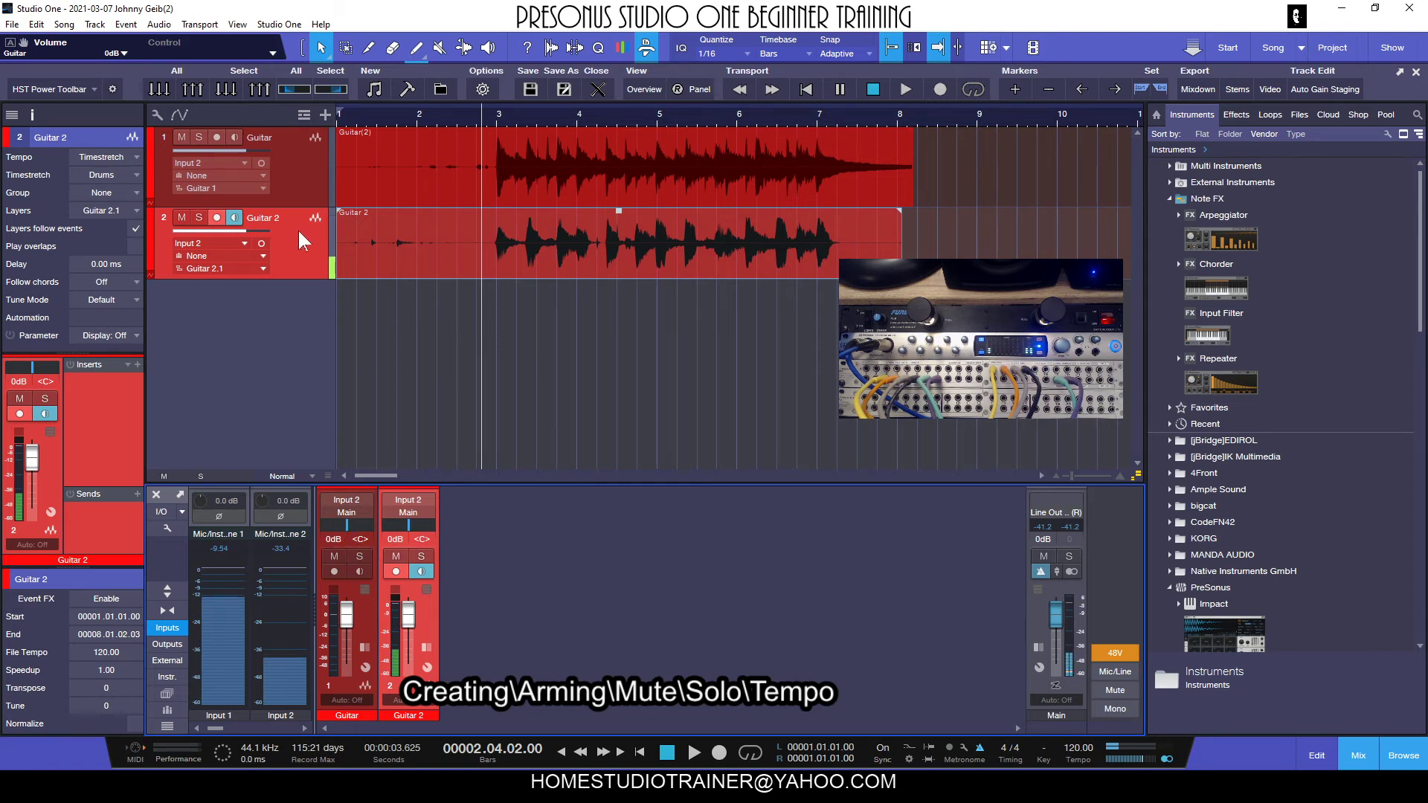
Pan the Guitar channel fully left and the Guitar 2 channel fully right.
left_click_drag(348, 531, 324, 529)
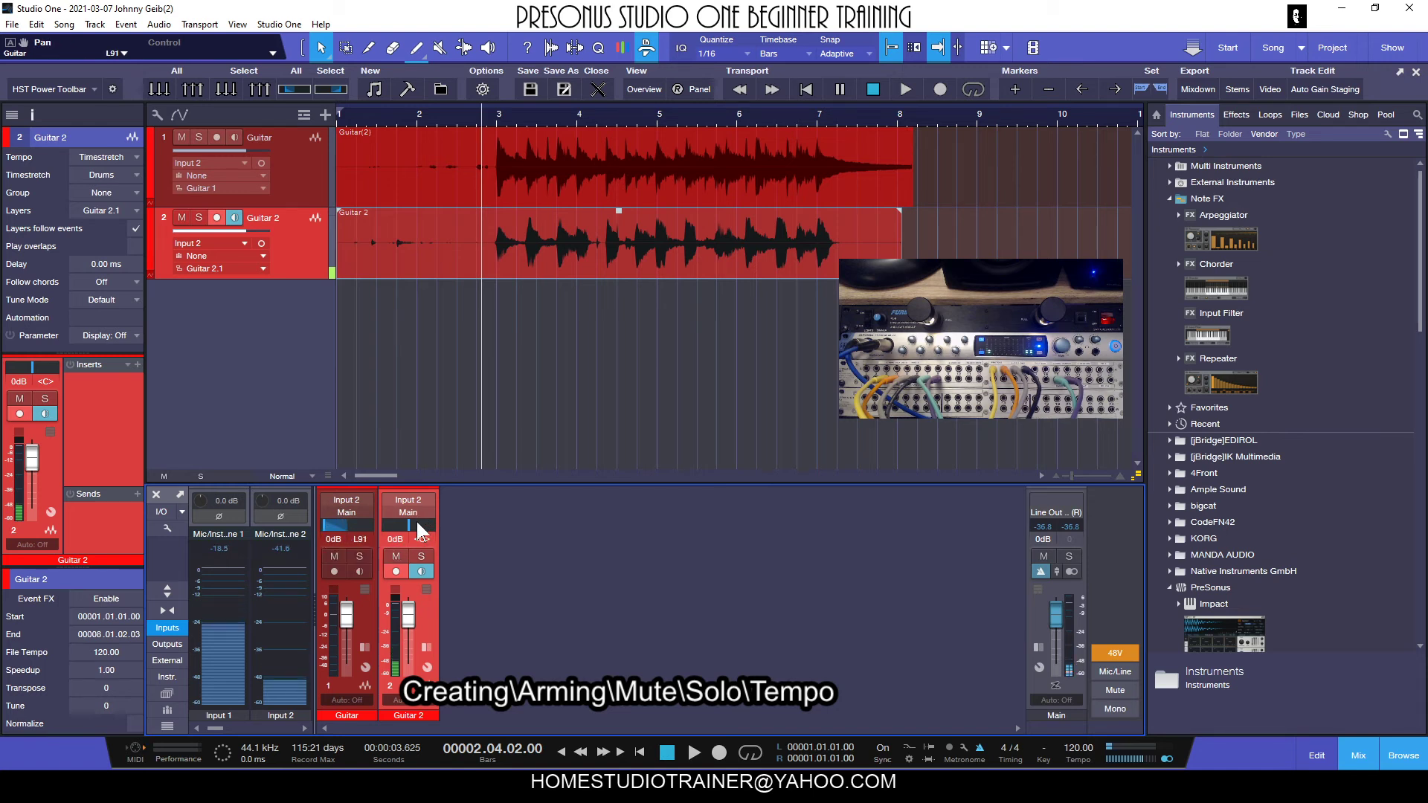
left_click_drag(416, 519, 435, 519)
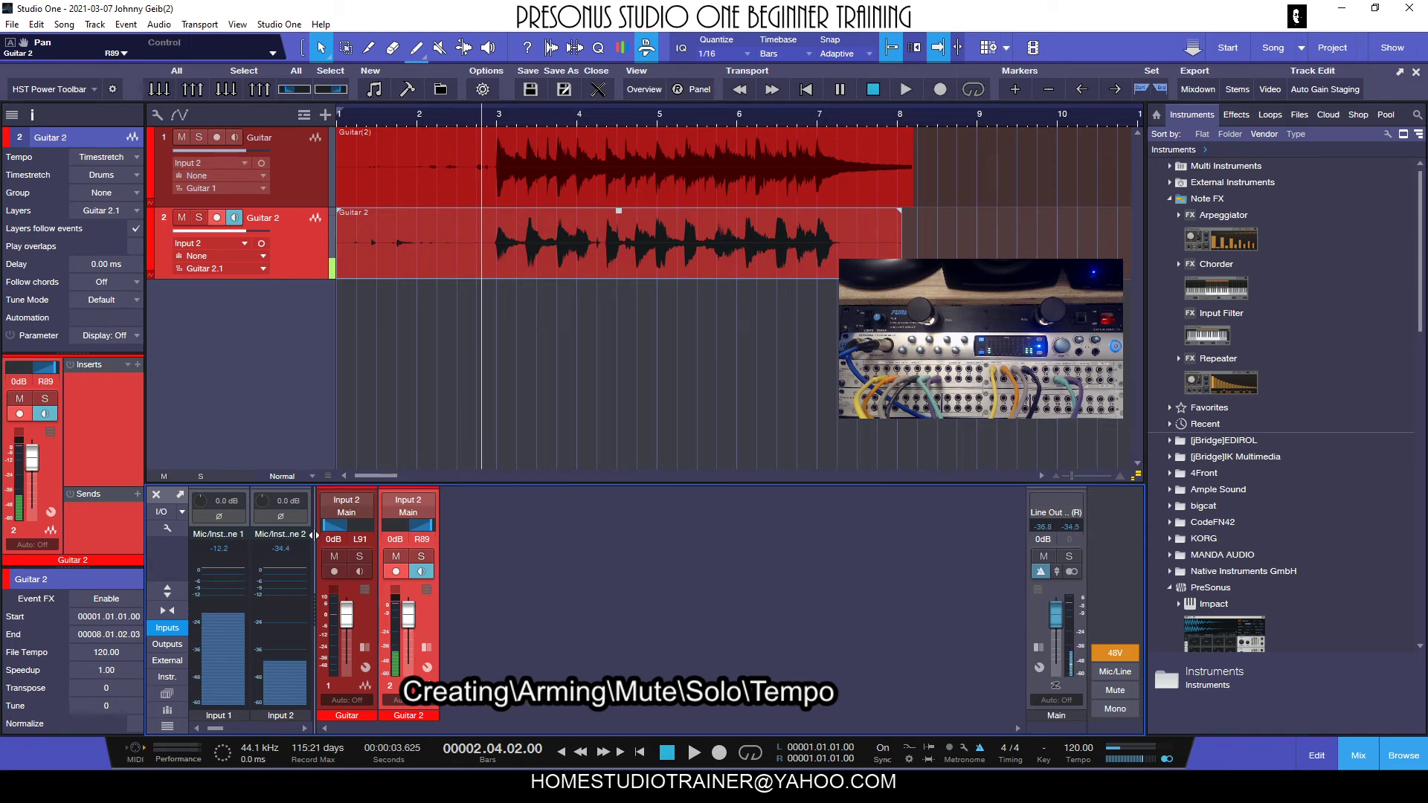
left_click_drag(325, 524, 315, 525)
left_click_drag(425, 525, 430, 522)
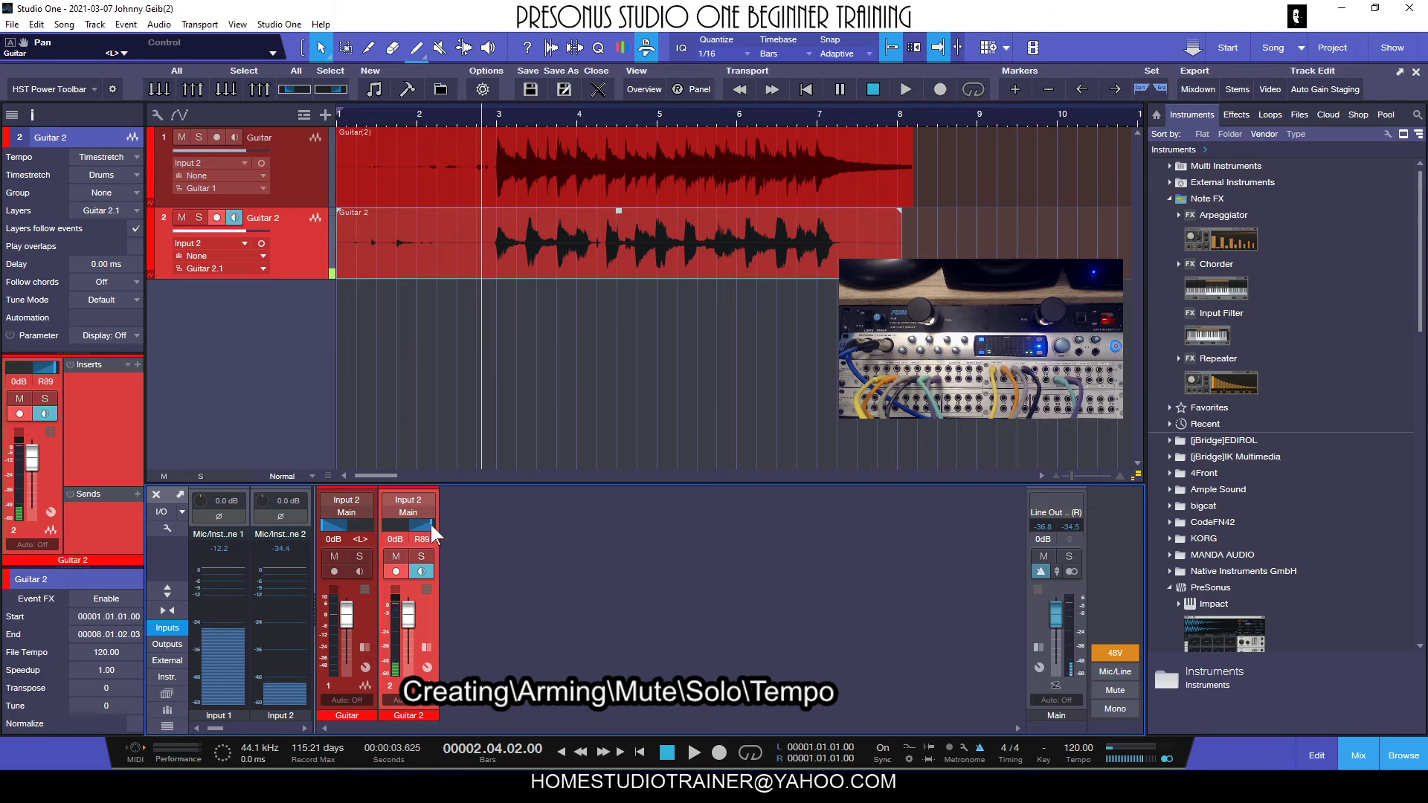
Play the panned guitars to past bar 8, set Guitar 2's pan to R88, stop playback and disarm Guitar 2.
key("space")
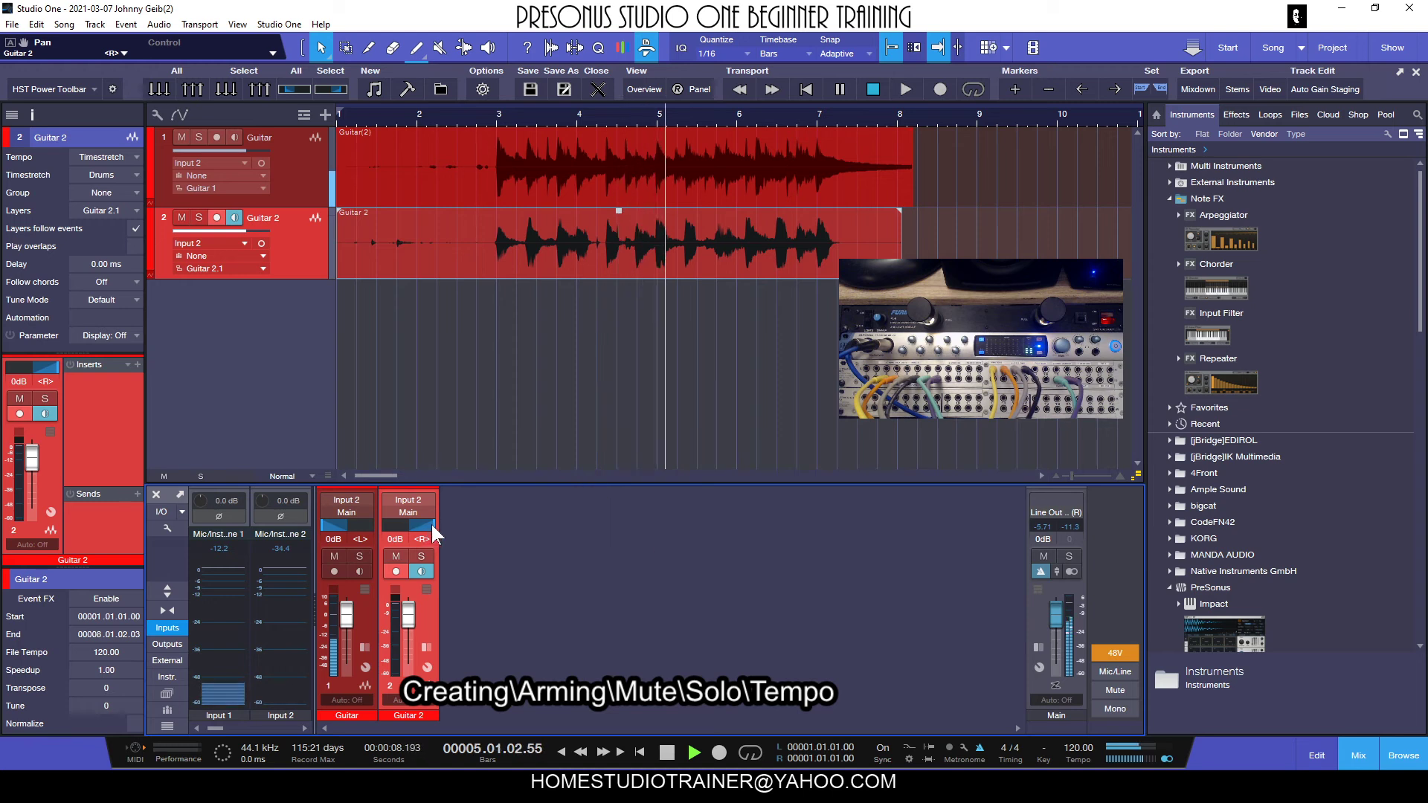
mouse_move(431, 522)
left_mouse_down()
mouse_move(380, 523)
mouse_move(432, 521)
left_mouse_up()
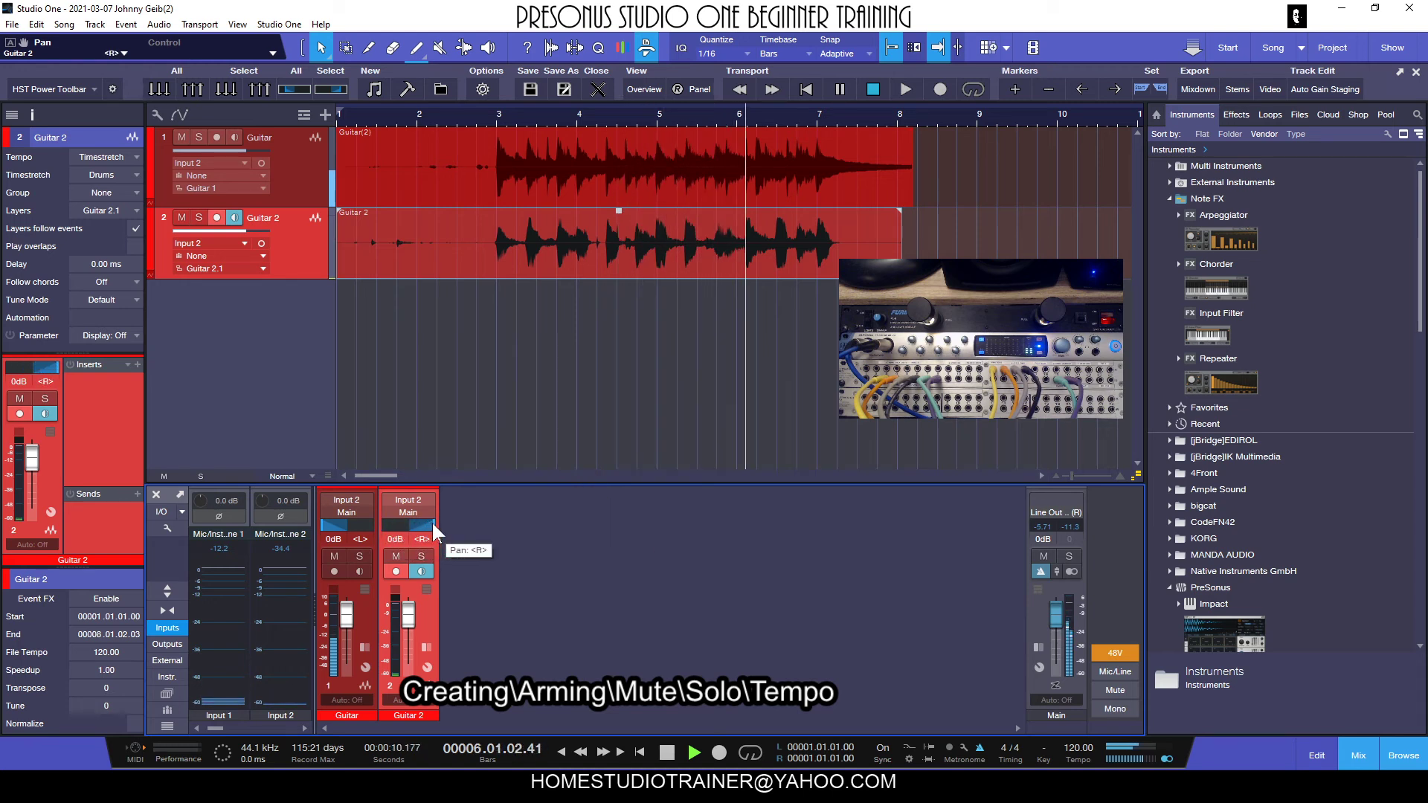
mouse_move(324, 523)
left_mouse_down()
mouse_move(372, 519)
mouse_move(320, 522)
left_mouse_up()
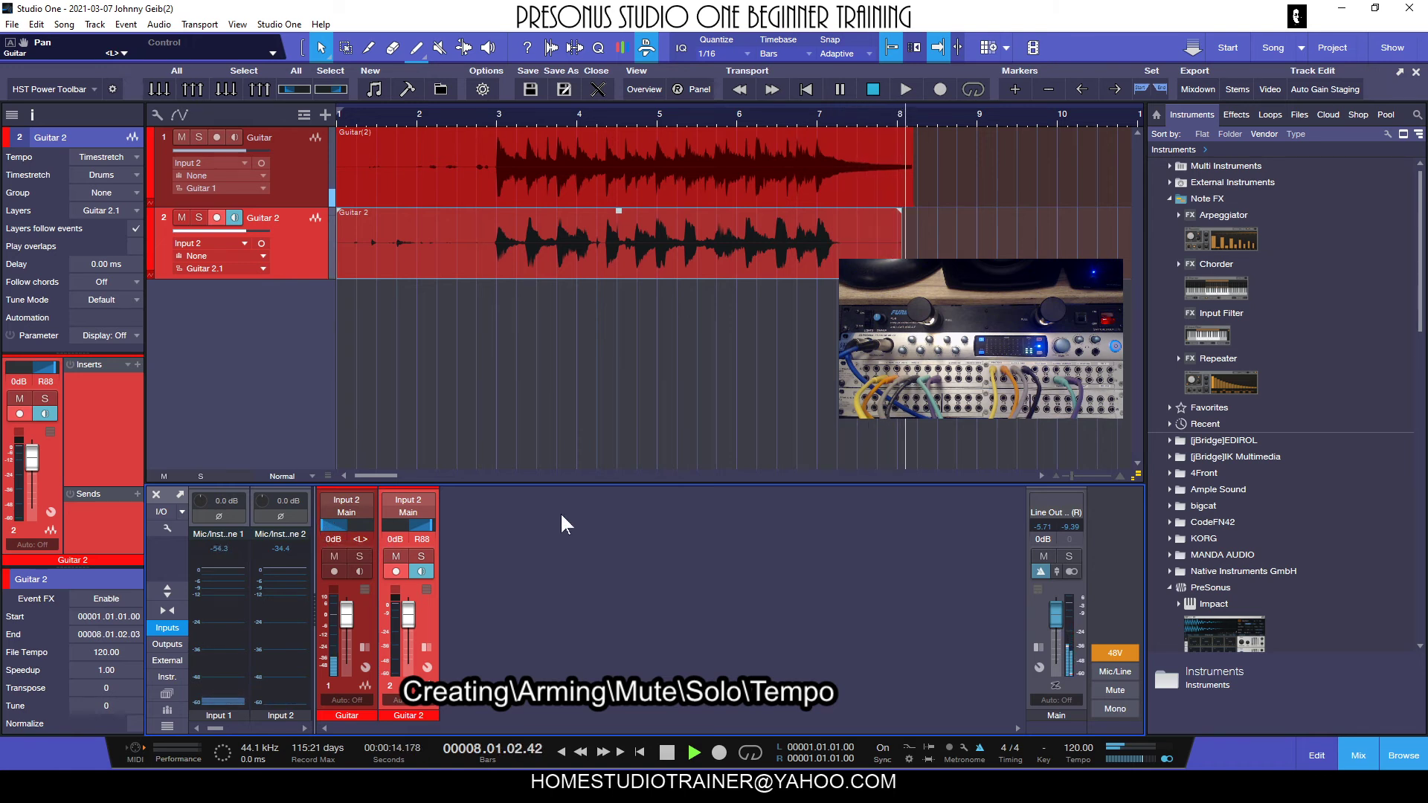
key("space")
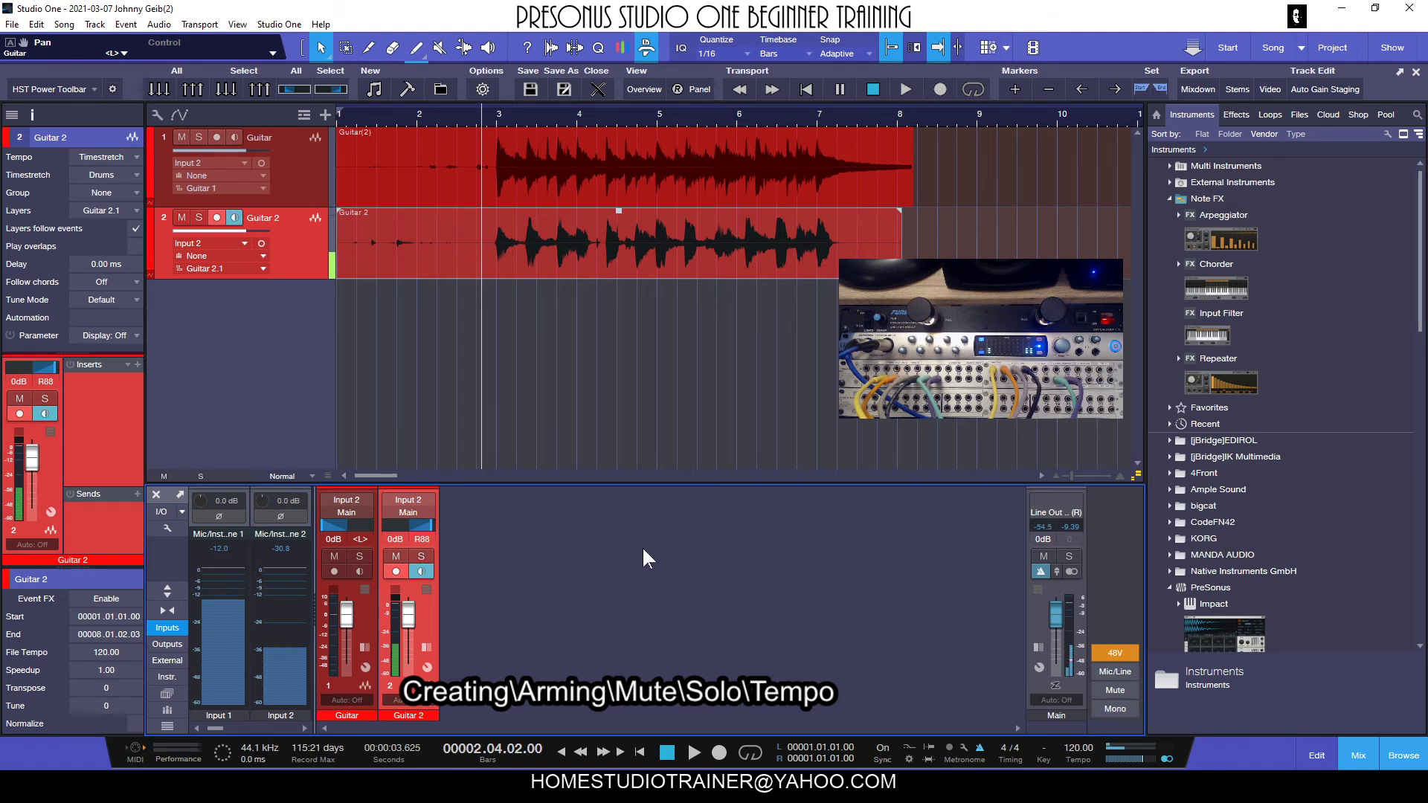
left_click(216, 217)
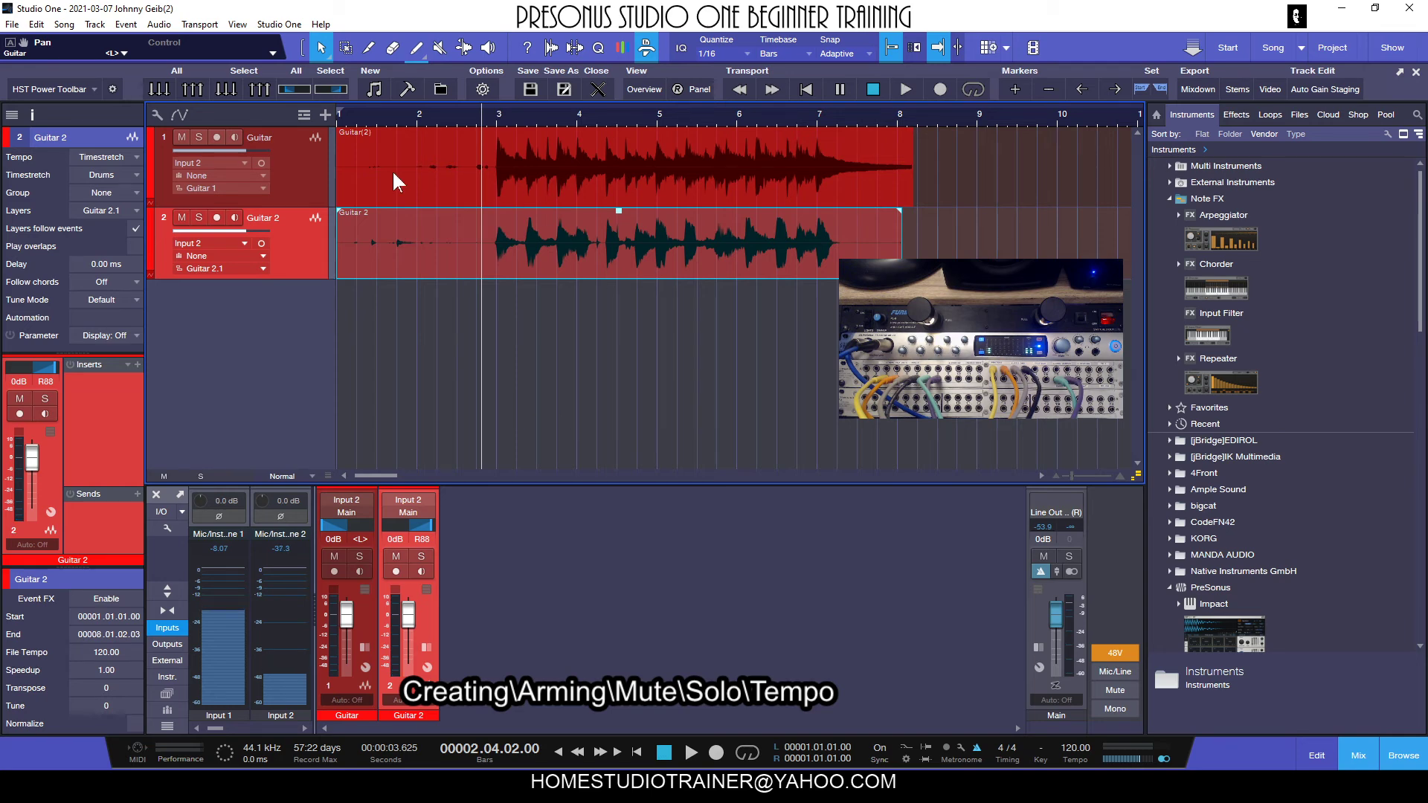
Select the Guitar track, reselect Guitar 2, and try shorter and taller heights for both tracks.
left_click(299, 165)
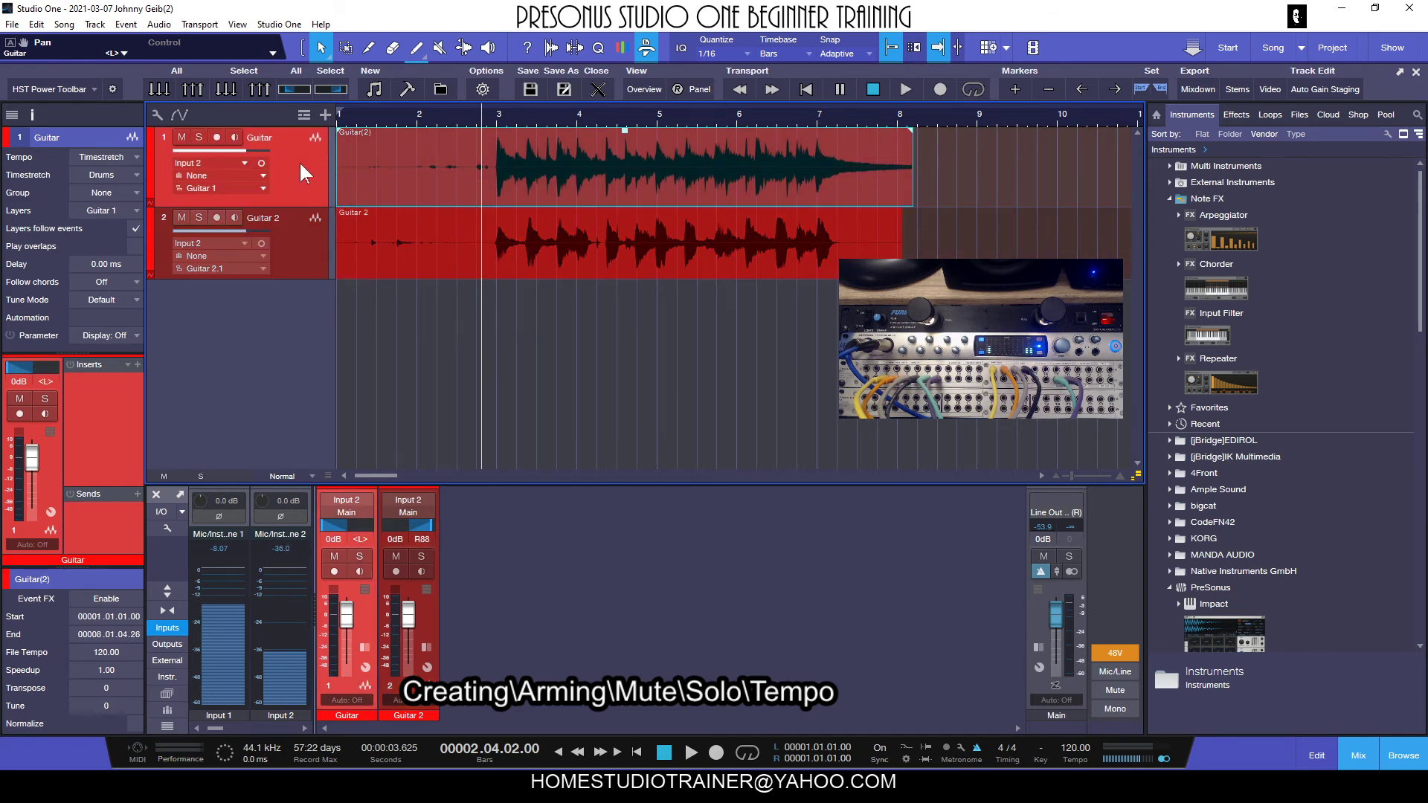
left_click(316, 256)
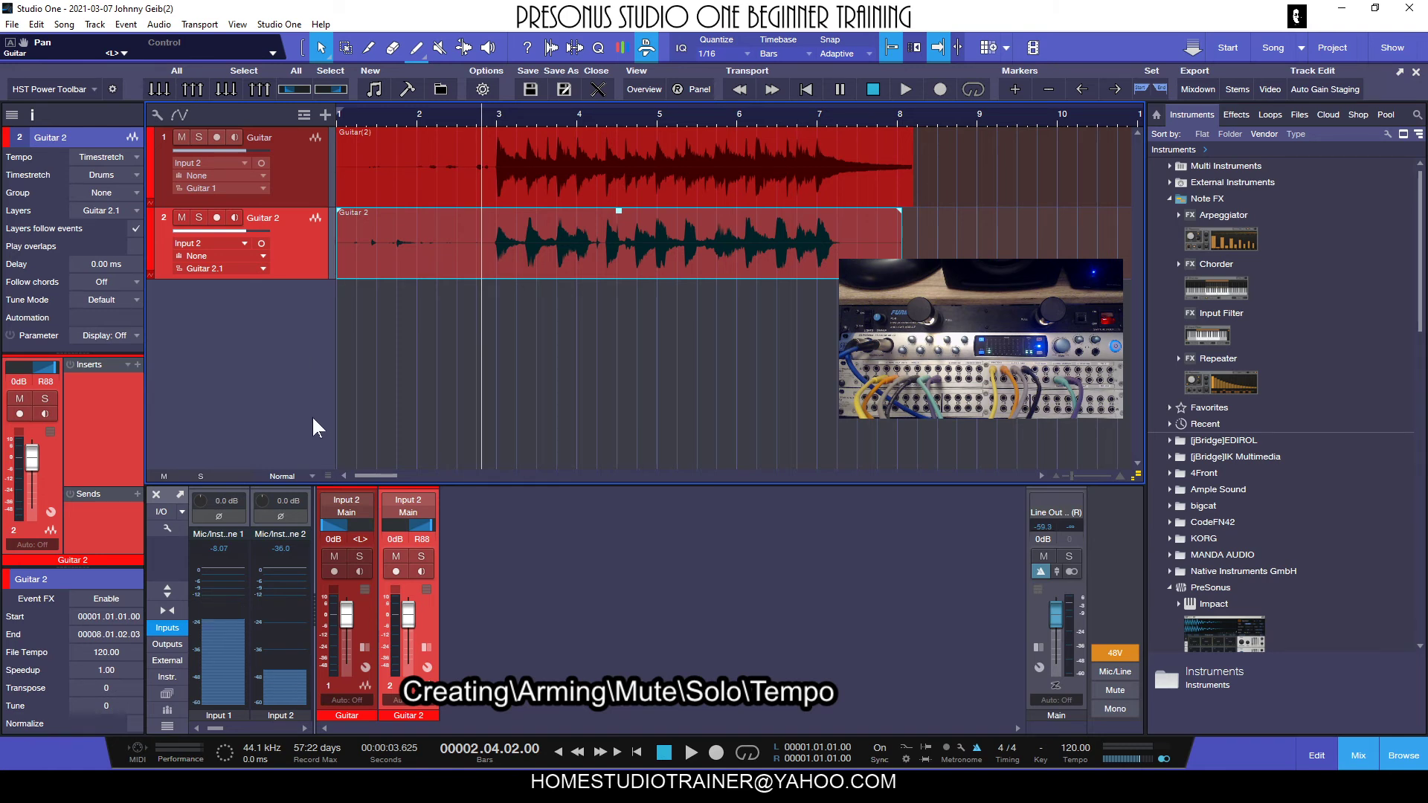
mouse_move(329, 473)
left_mouse_down()
mouse_move(324, 540)
mouse_move(326, 487)
left_mouse_up()
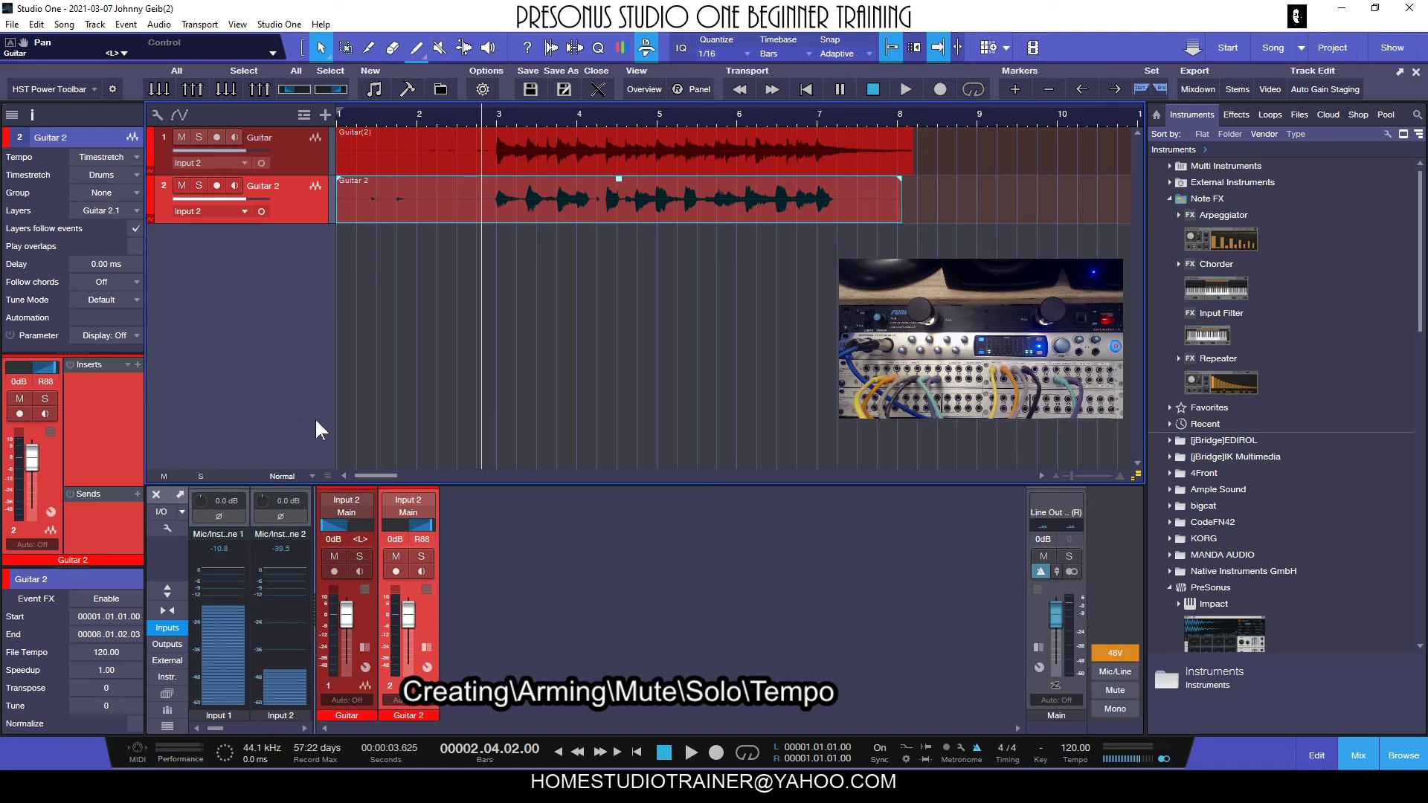
left_click_drag(327, 476, 325, 544)
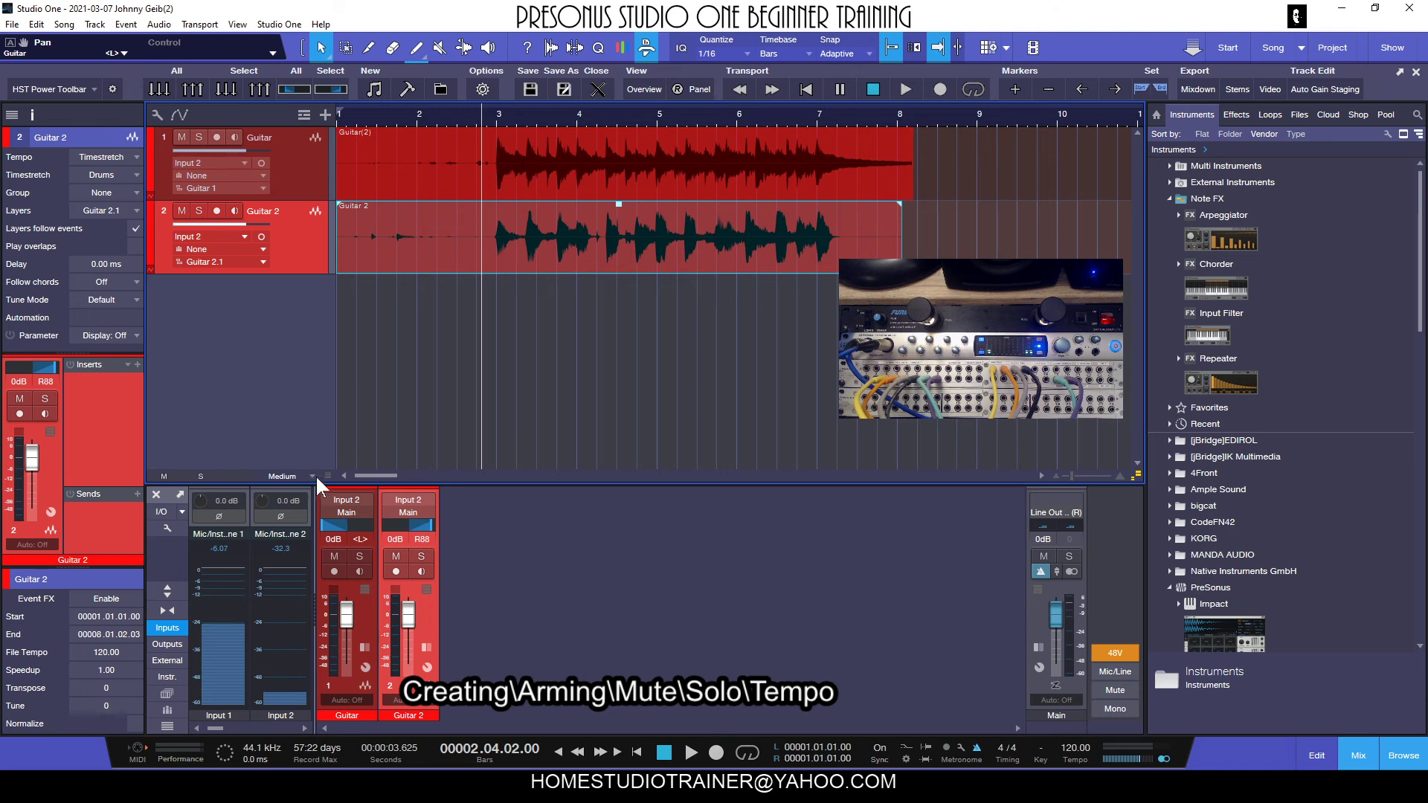
Try the Tiny and Normal track height presets, settle on Medium, and enlarge both tracks further.
left_click(281, 476)
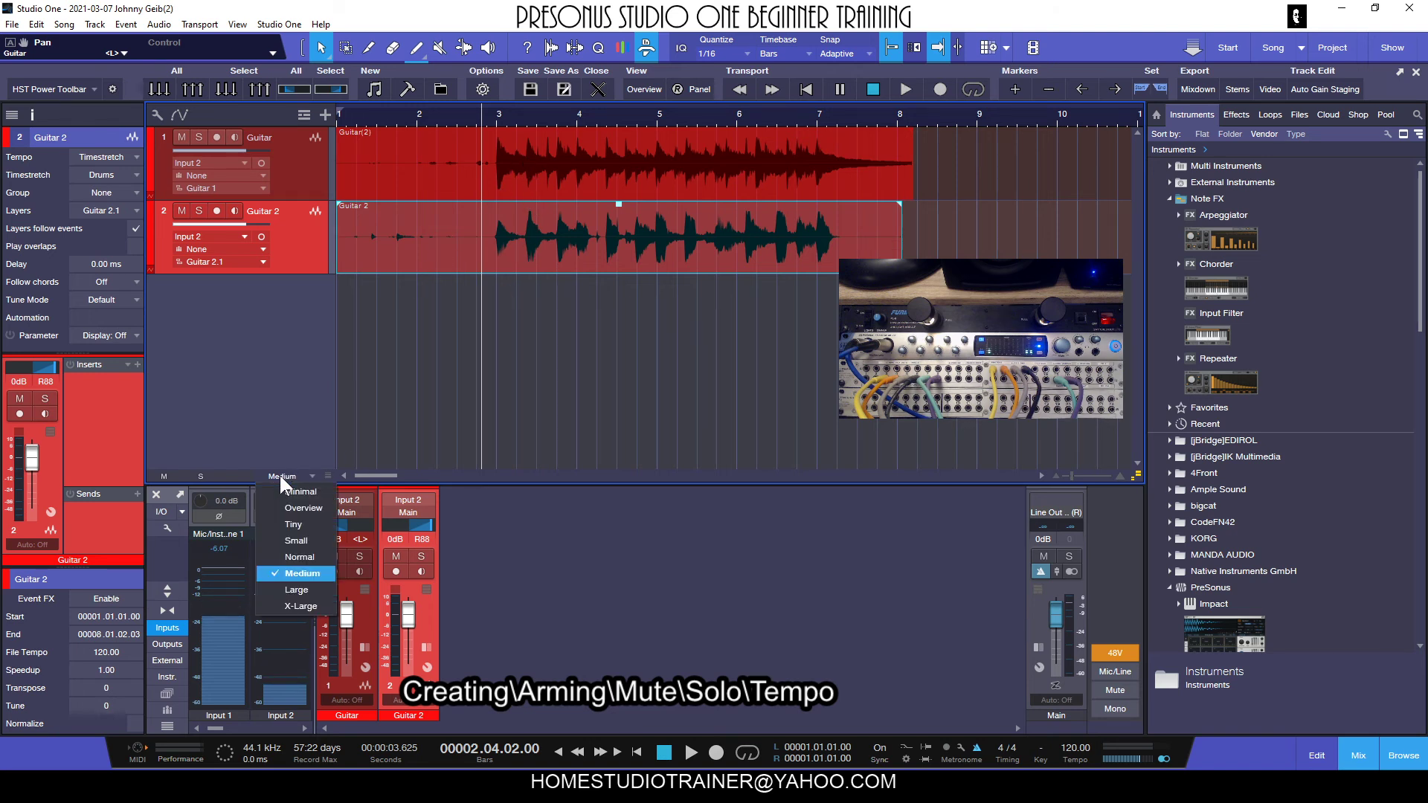
left_click(301, 524)
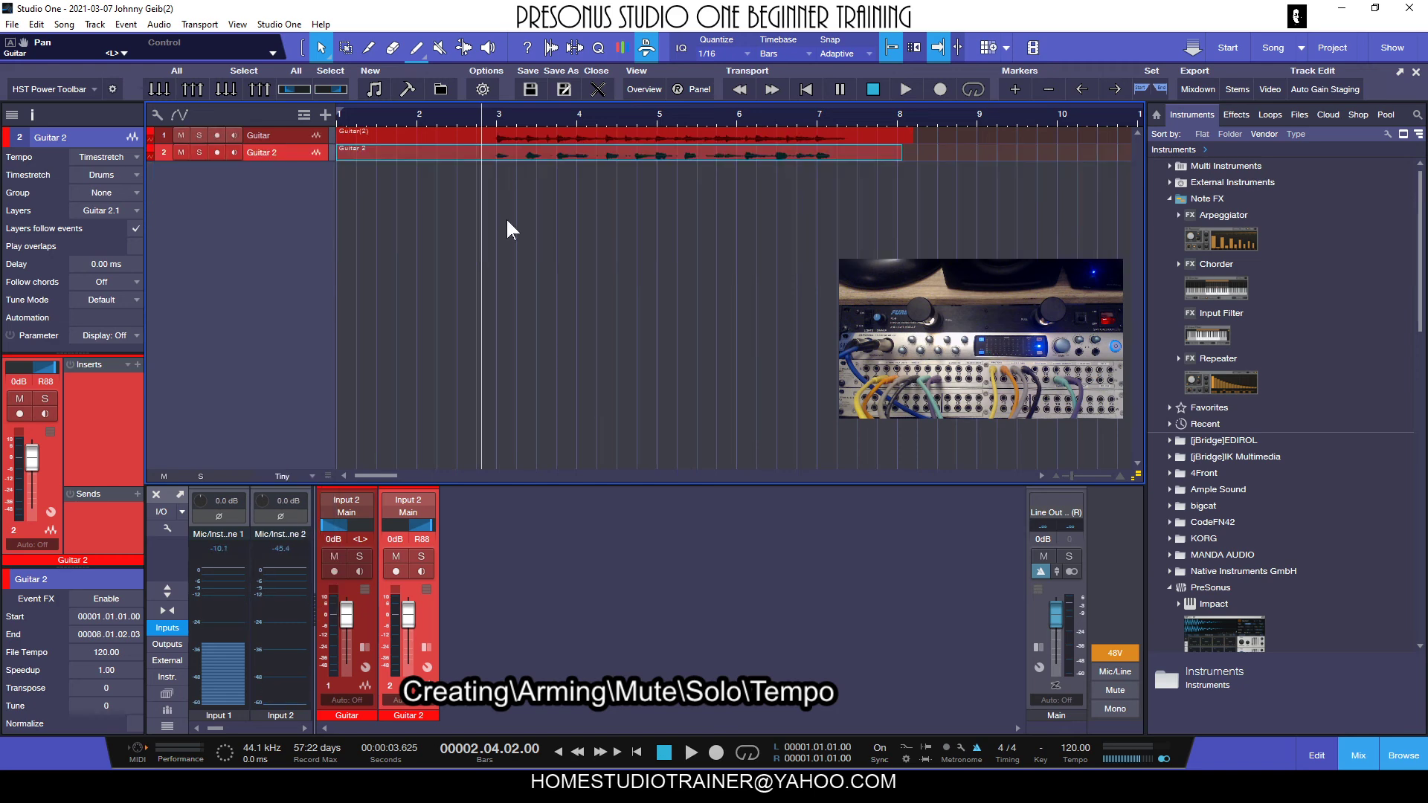
left_click(312, 476)
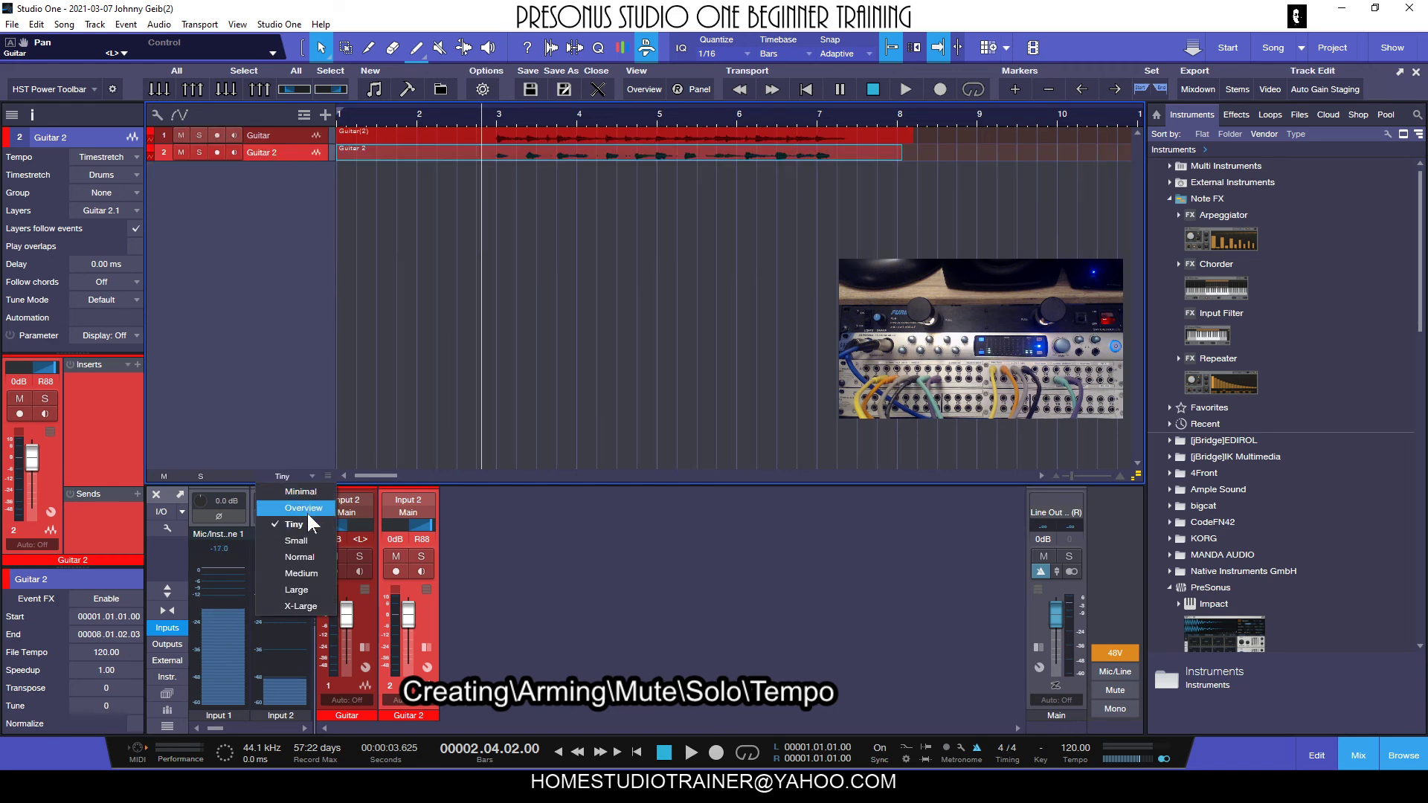
left_click(302, 552)
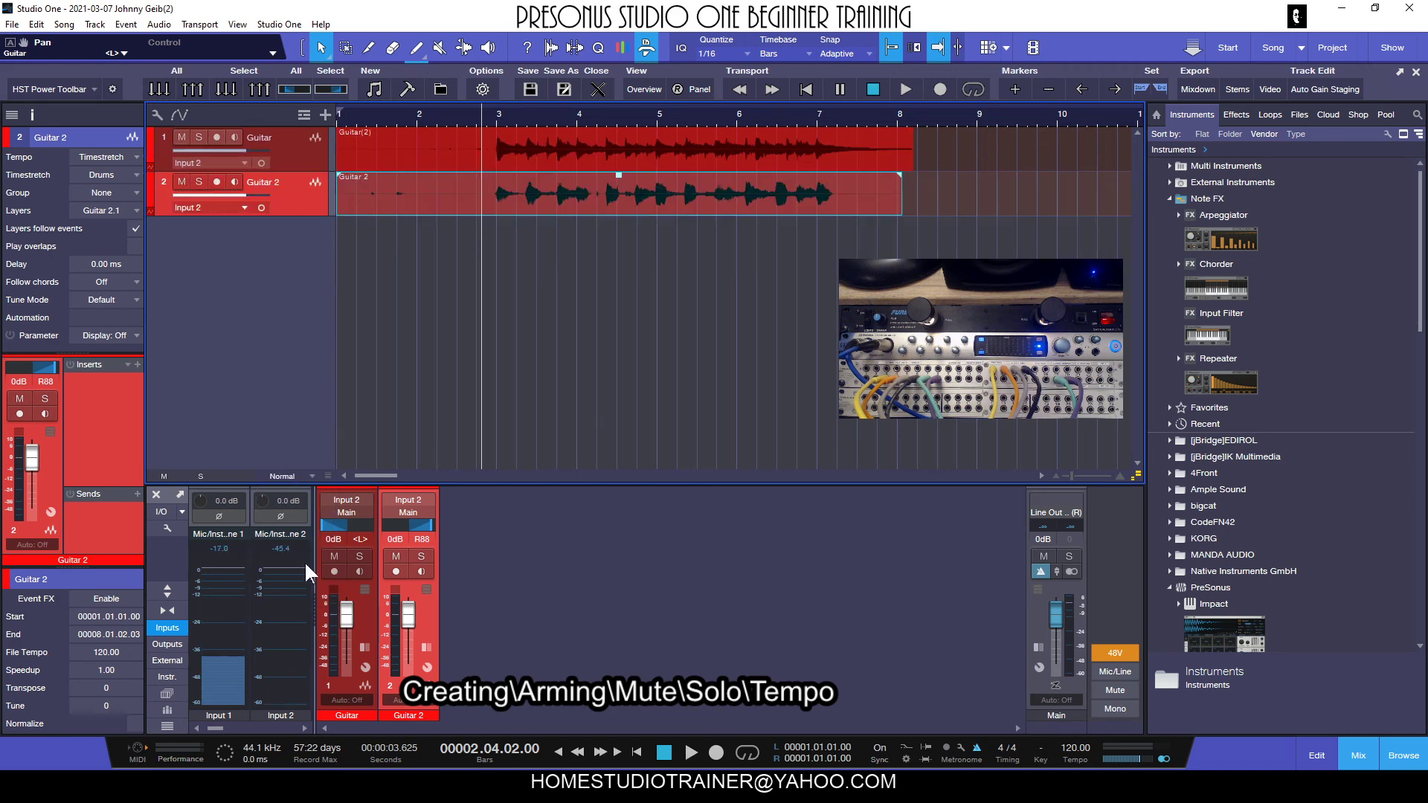
left_click(297, 476)
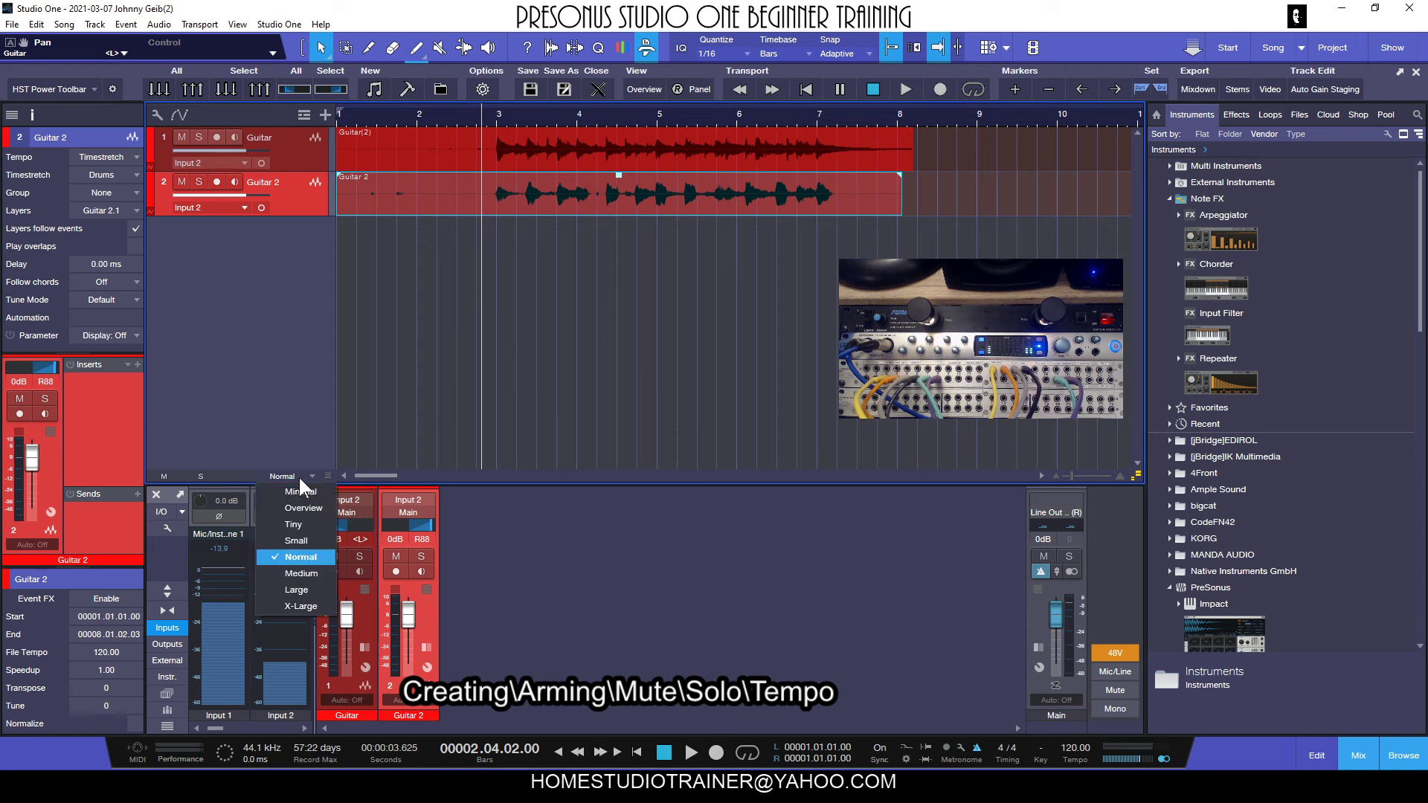
left_click(306, 573)
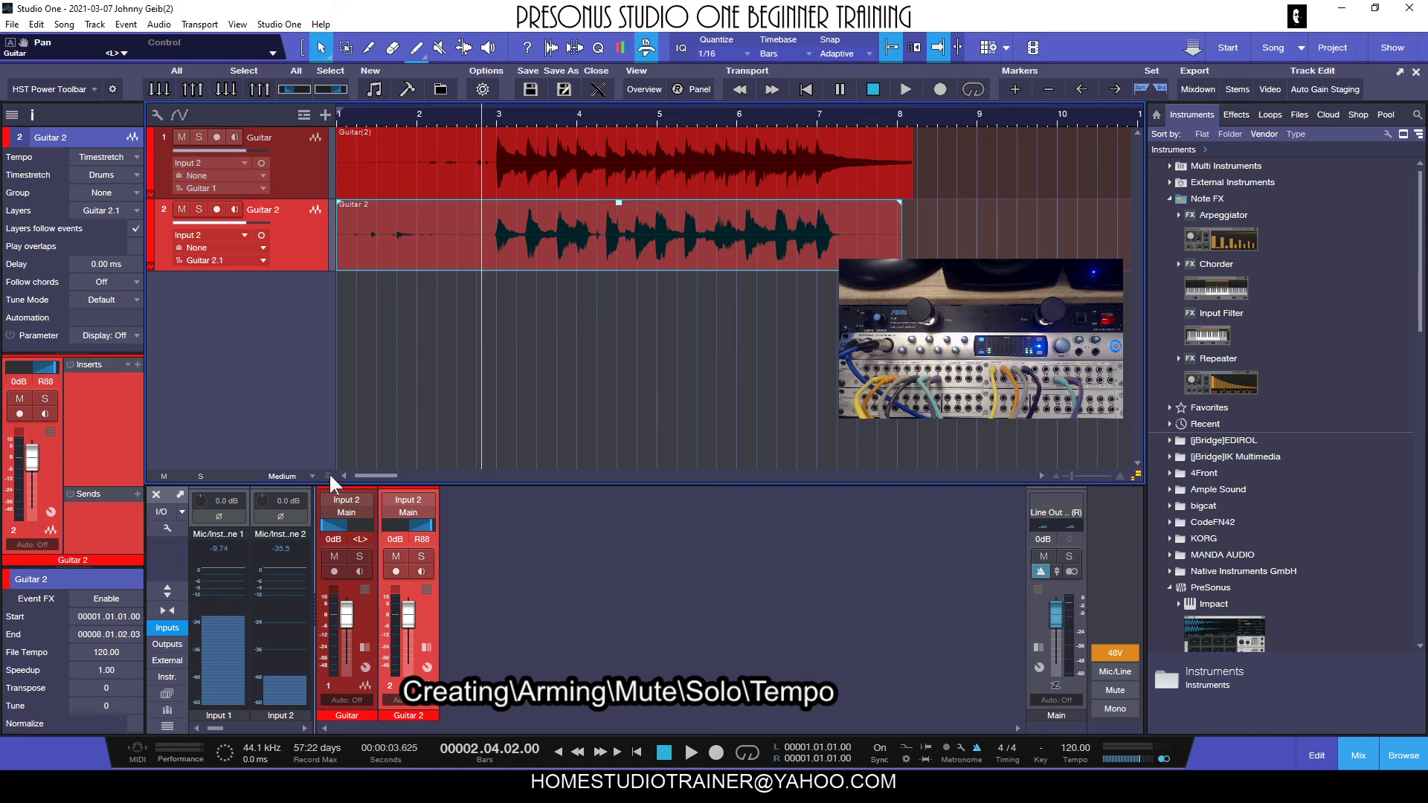
left_click_drag(327, 475, 329, 514)
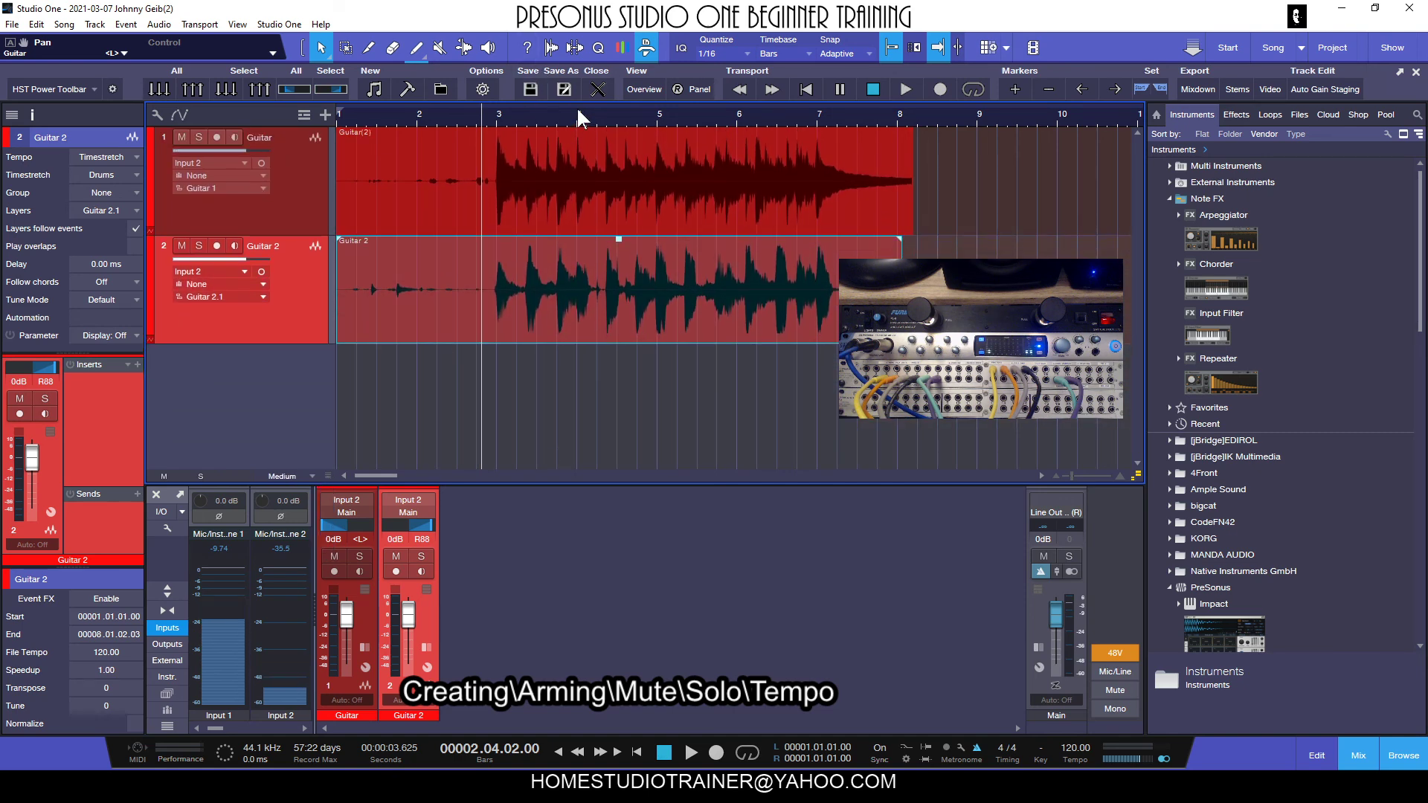
Zoom the timeline in horizontally and place the playback cursor at bar 5.
left_click_drag(577, 105, 631, 204)
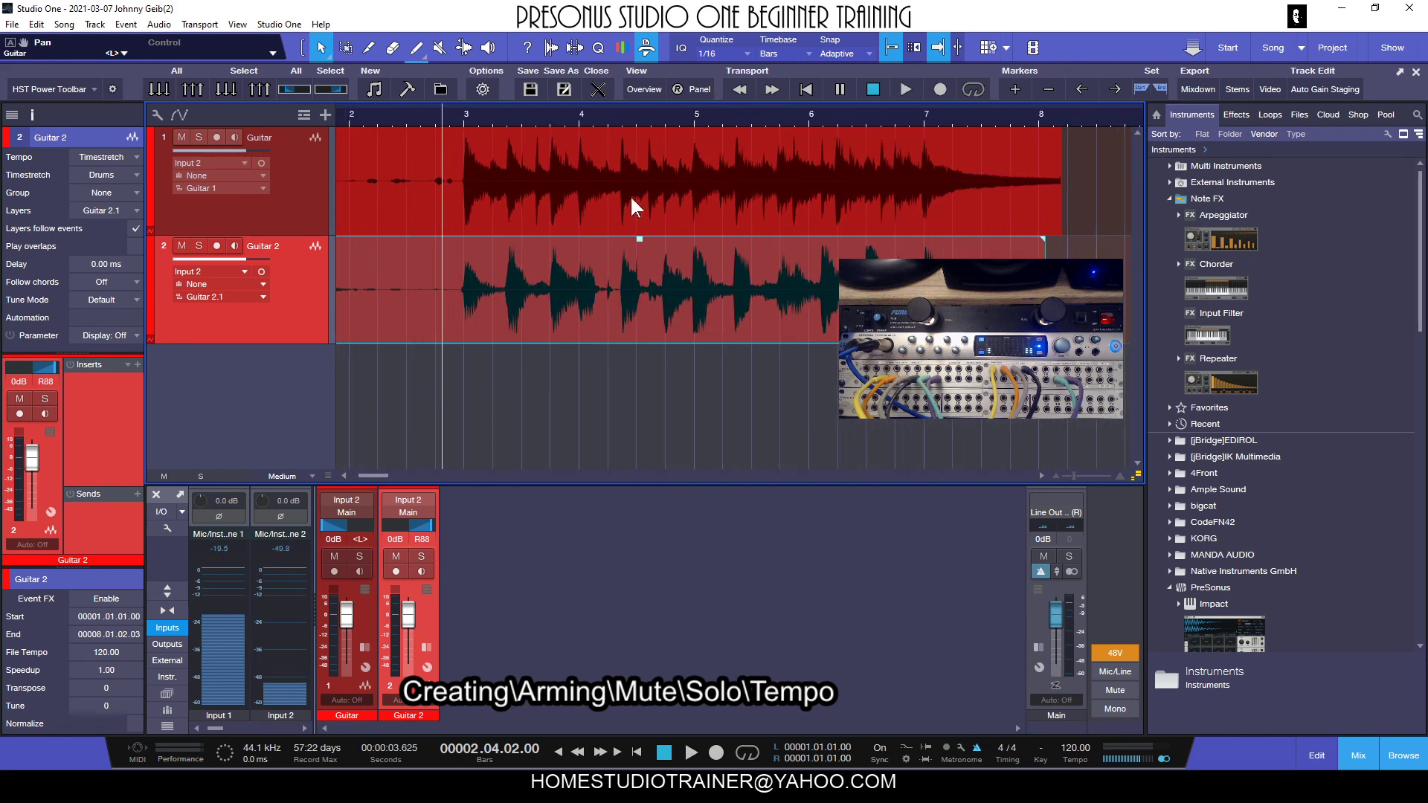
left_click(694, 113)
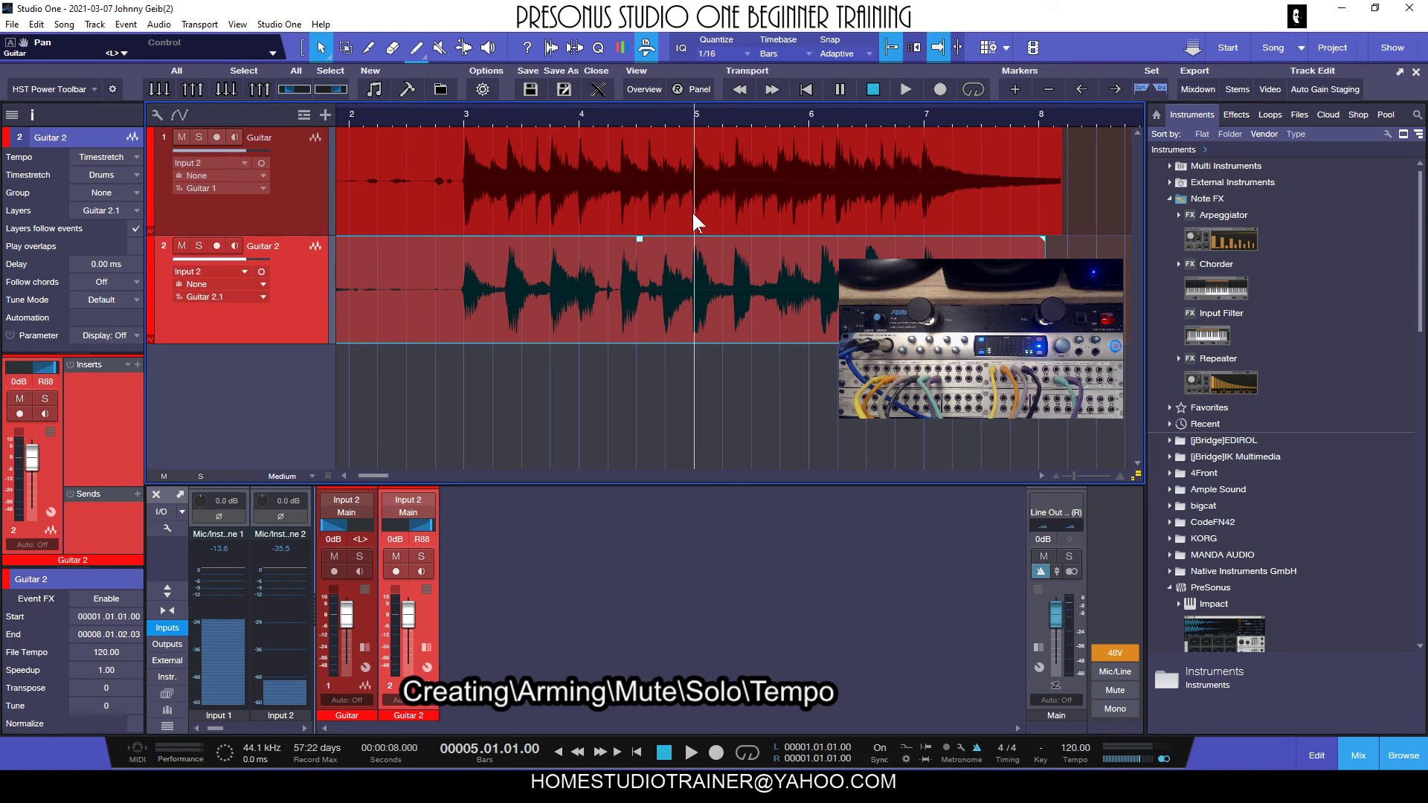
left_click_drag(1072, 474, 1076, 480)
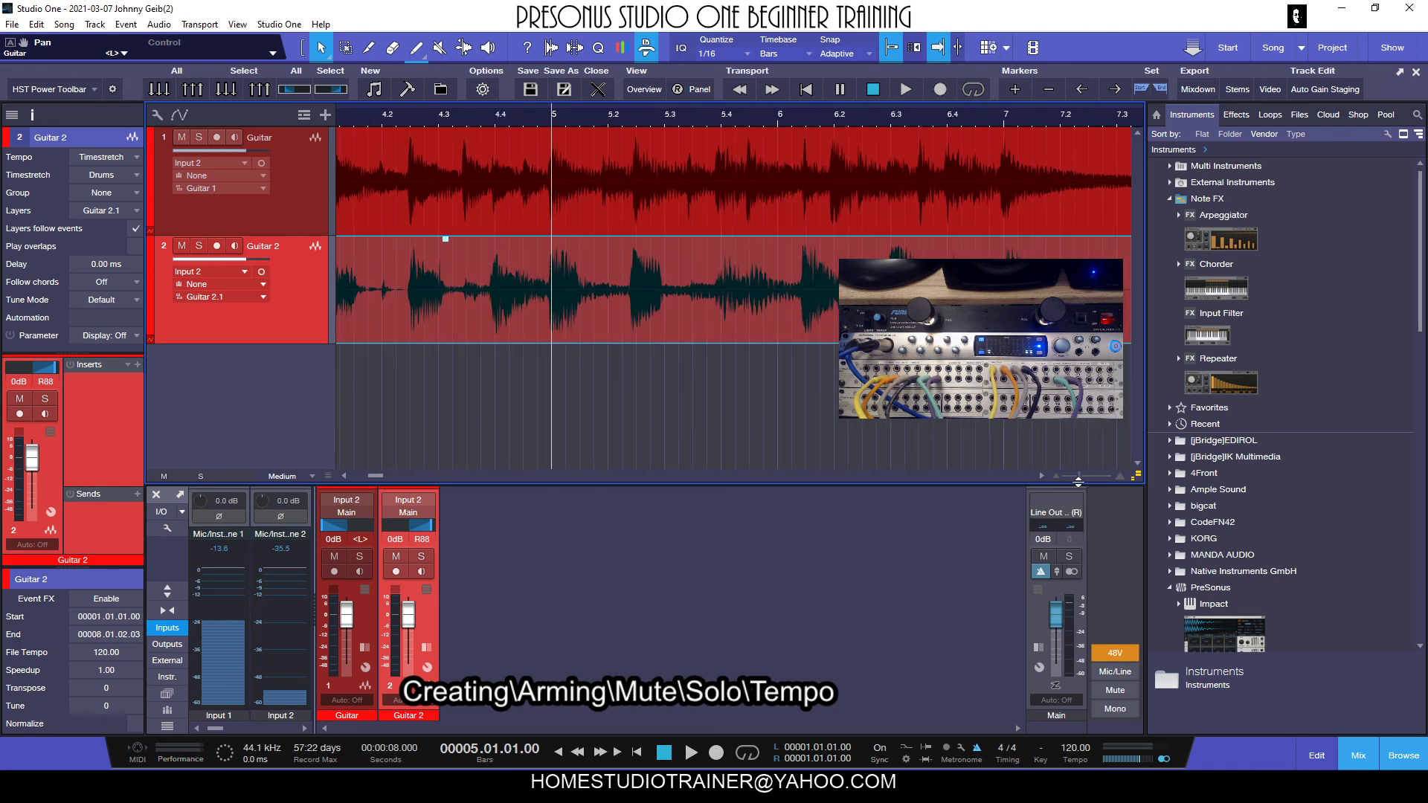